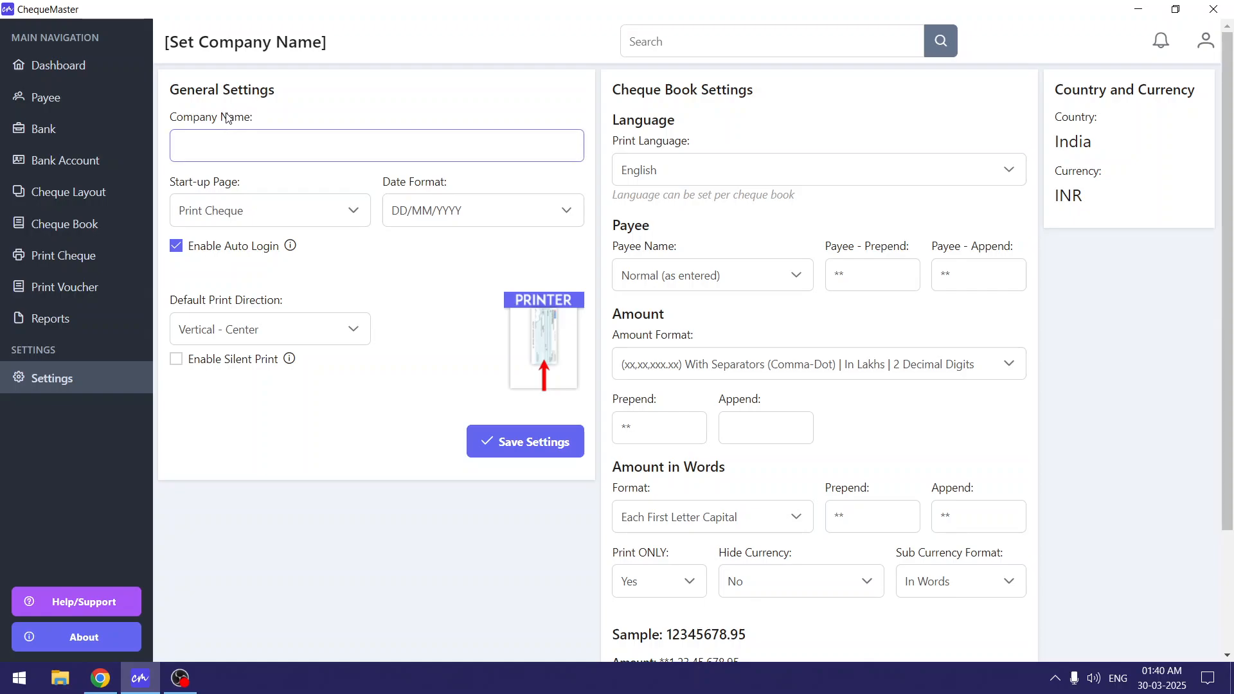
# Set the company name to Ananta Tech in the general settings and save the settings.
pyautogui.click(212, 120)
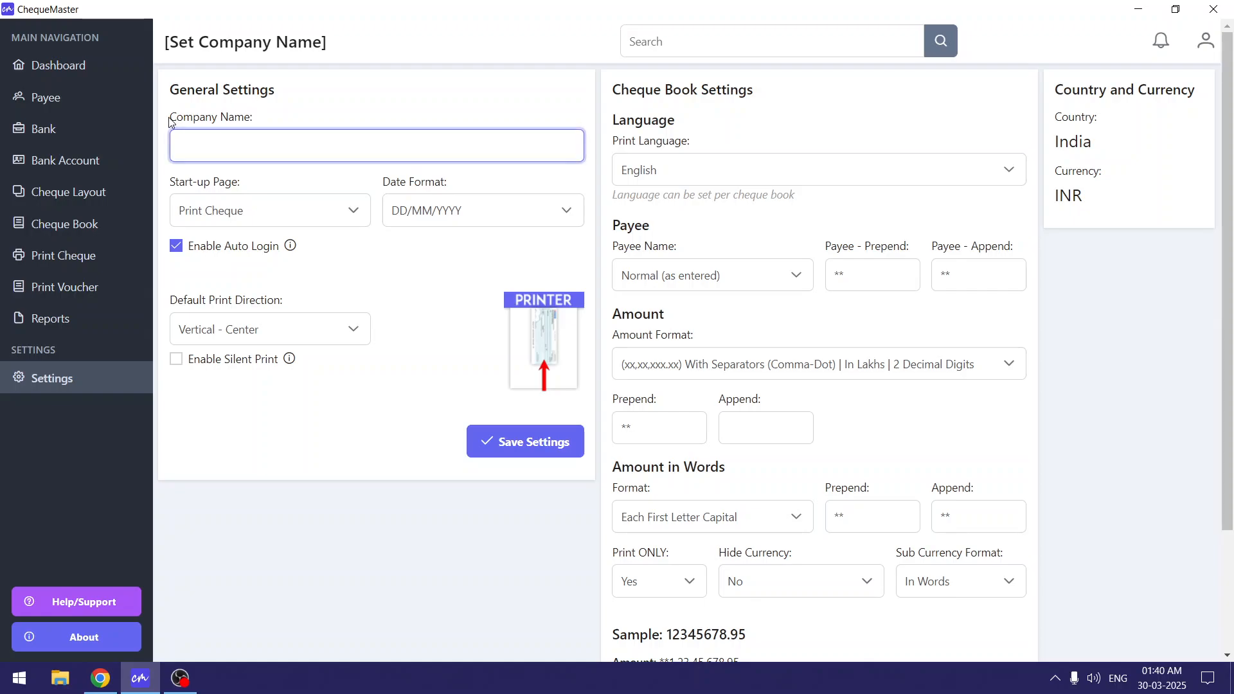
pyautogui.moveTo(193, 43); pyautogui.dragTo(386, 42)
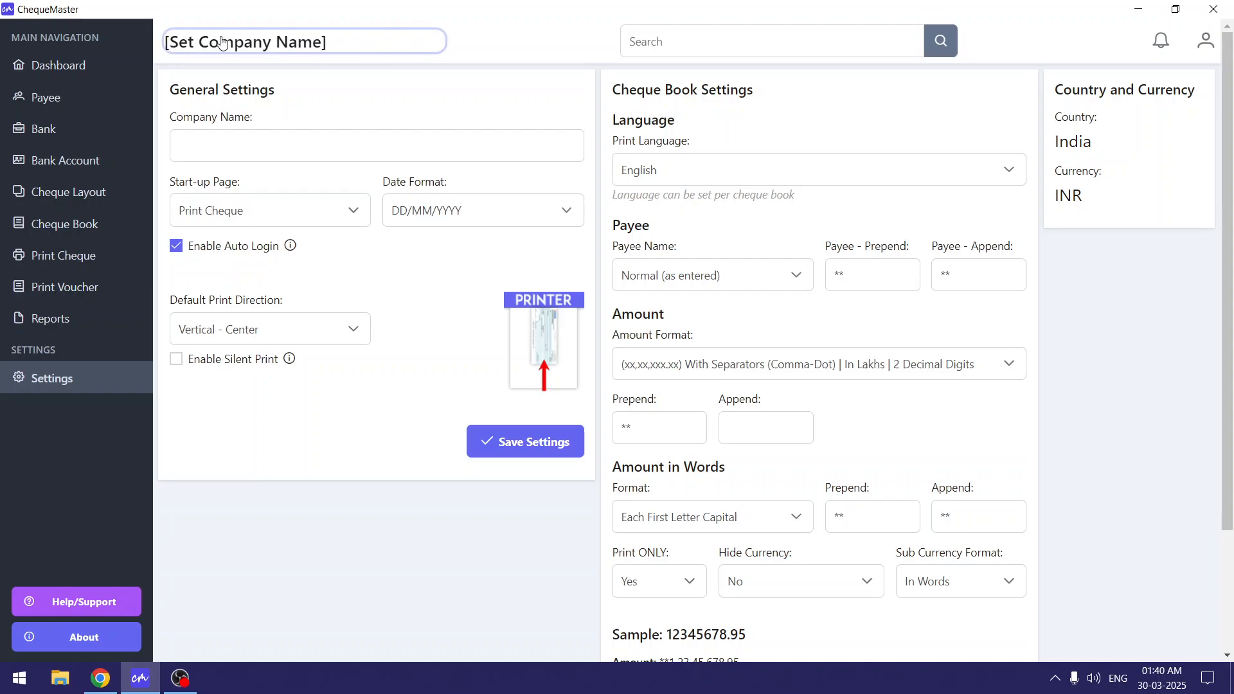
pyautogui.click(278, 154)
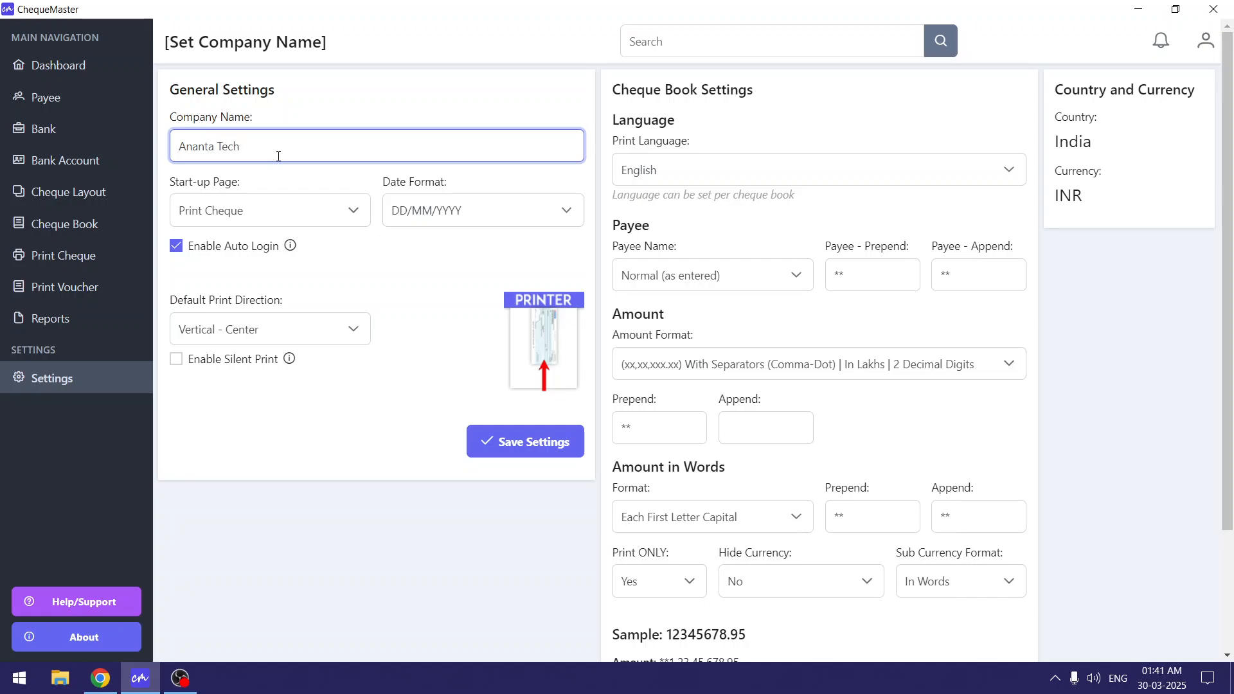
pyautogui.click(512, 441)
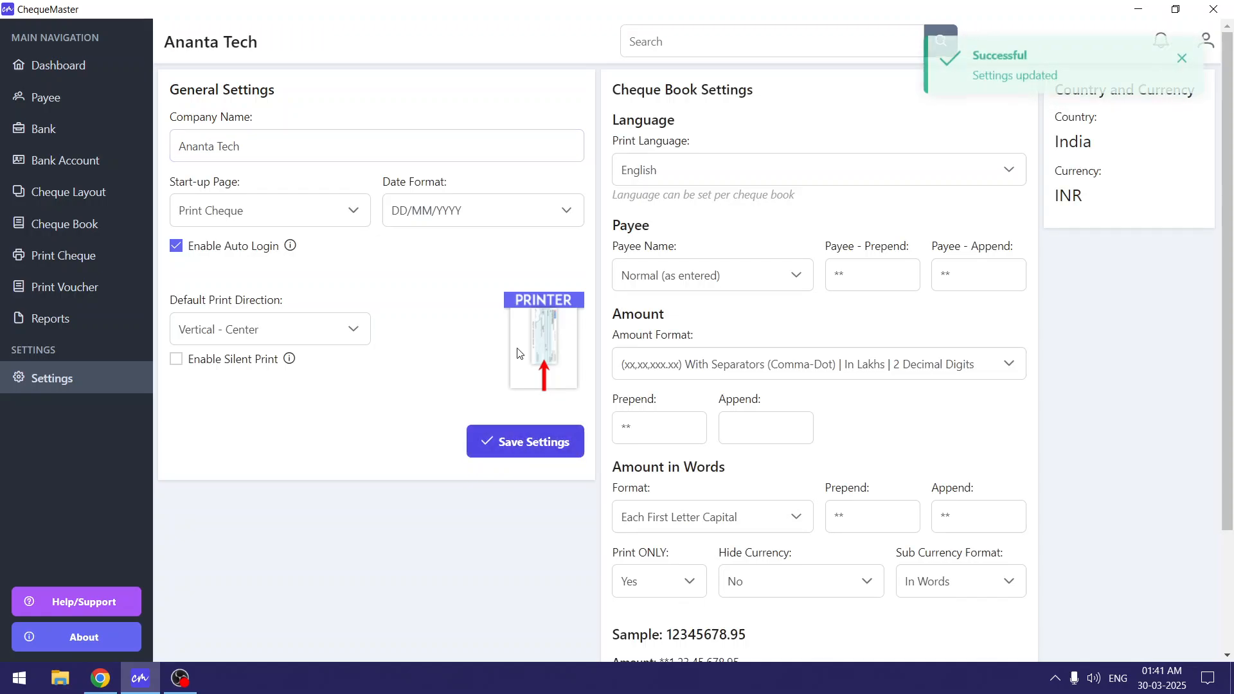
pyautogui.click(214, 42)
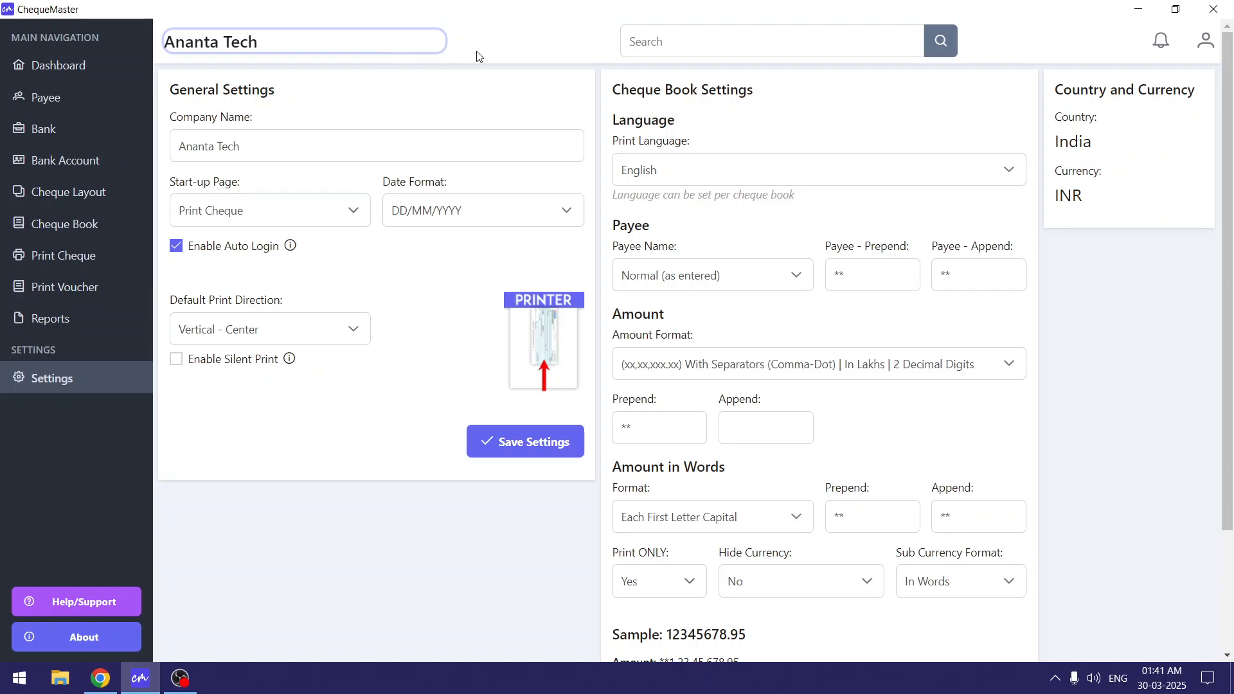
pyautogui.click(341, 149)
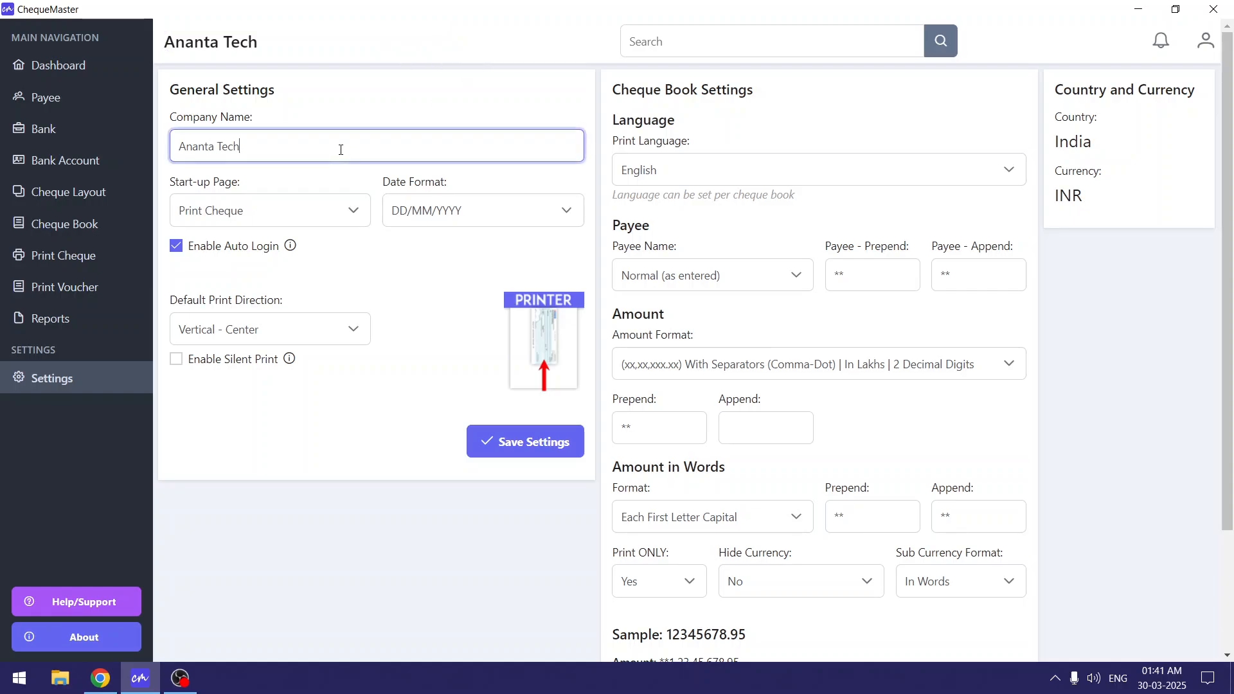
pyautogui.moveTo(215, 146); pyautogui.dragTo(278, 138)
pyautogui.click(278, 138)
pyautogui.moveTo(233, 45); pyautogui.dragTo(355, 51)
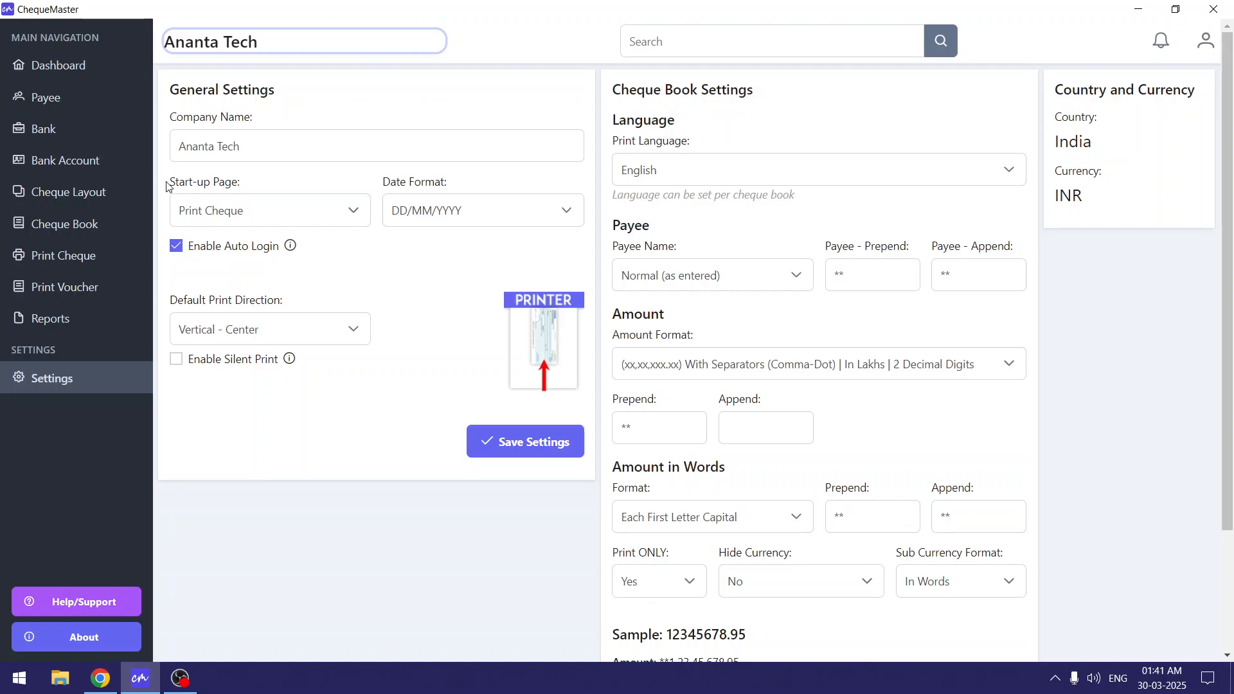
# Look through the available start-up page choices in the general settings, leaving the selection as it is.
pyautogui.moveTo(167, 186); pyautogui.dragTo(249, 188)
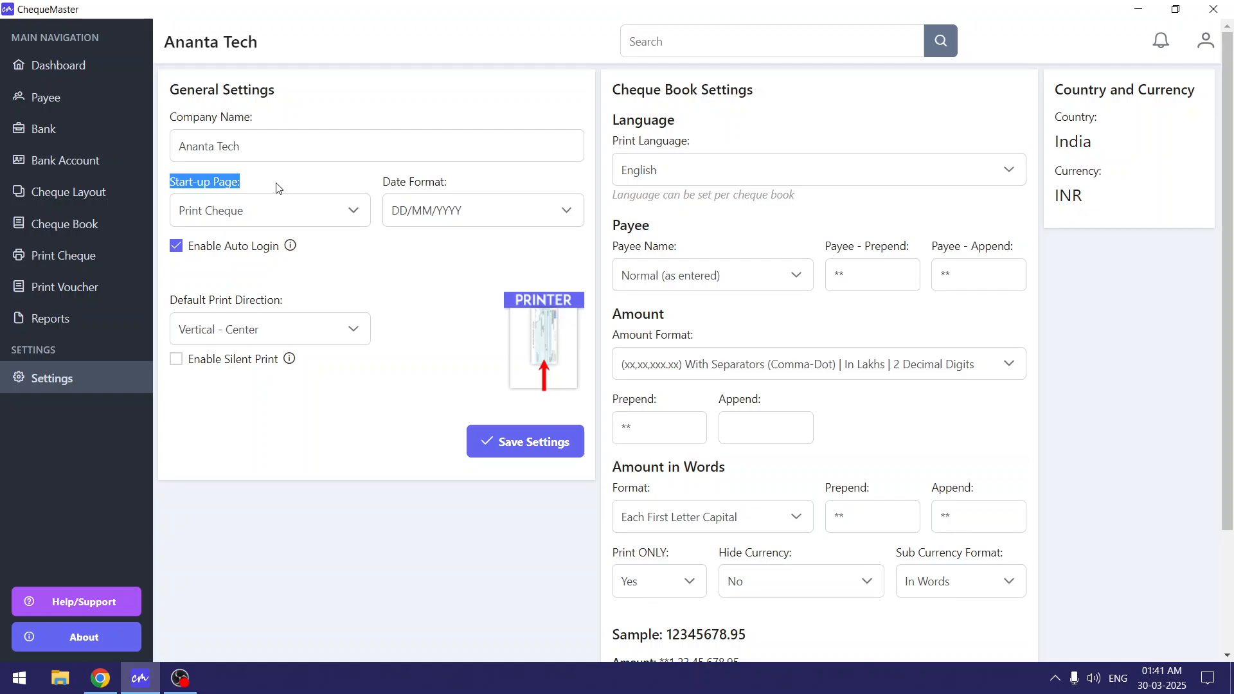
pyautogui.click(299, 211)
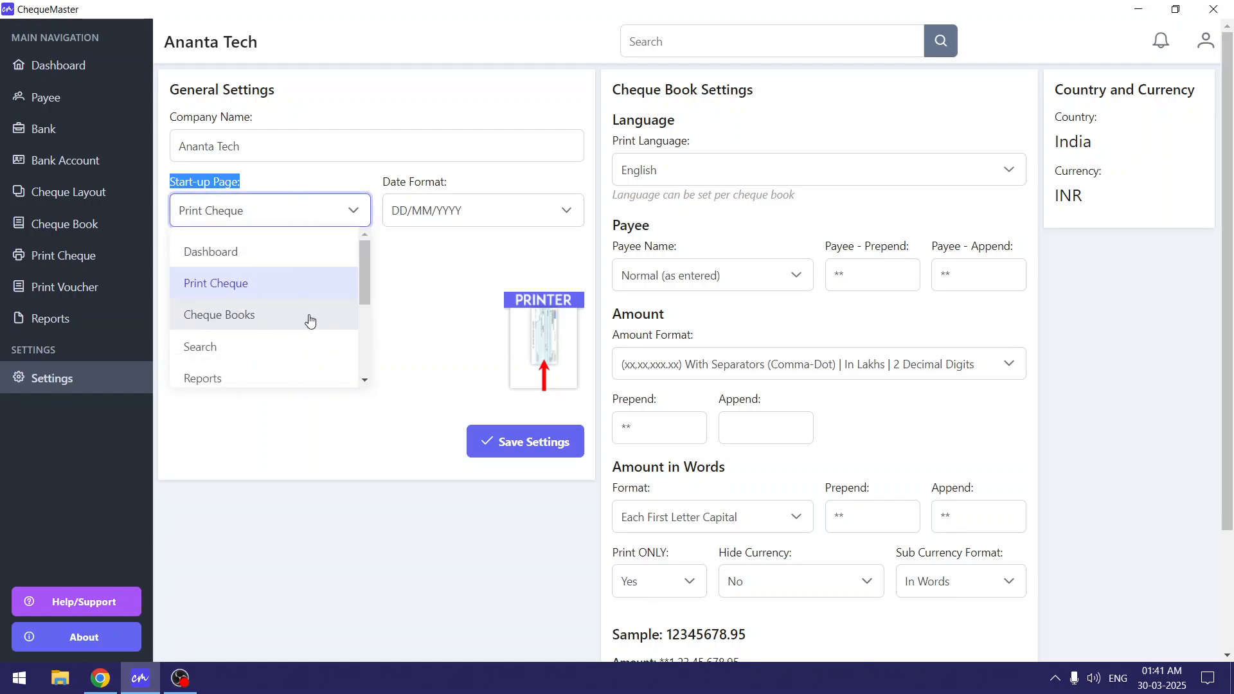
pyautogui.scroll(-5, 308, 347)
pyautogui.scroll(5, 302, 380)
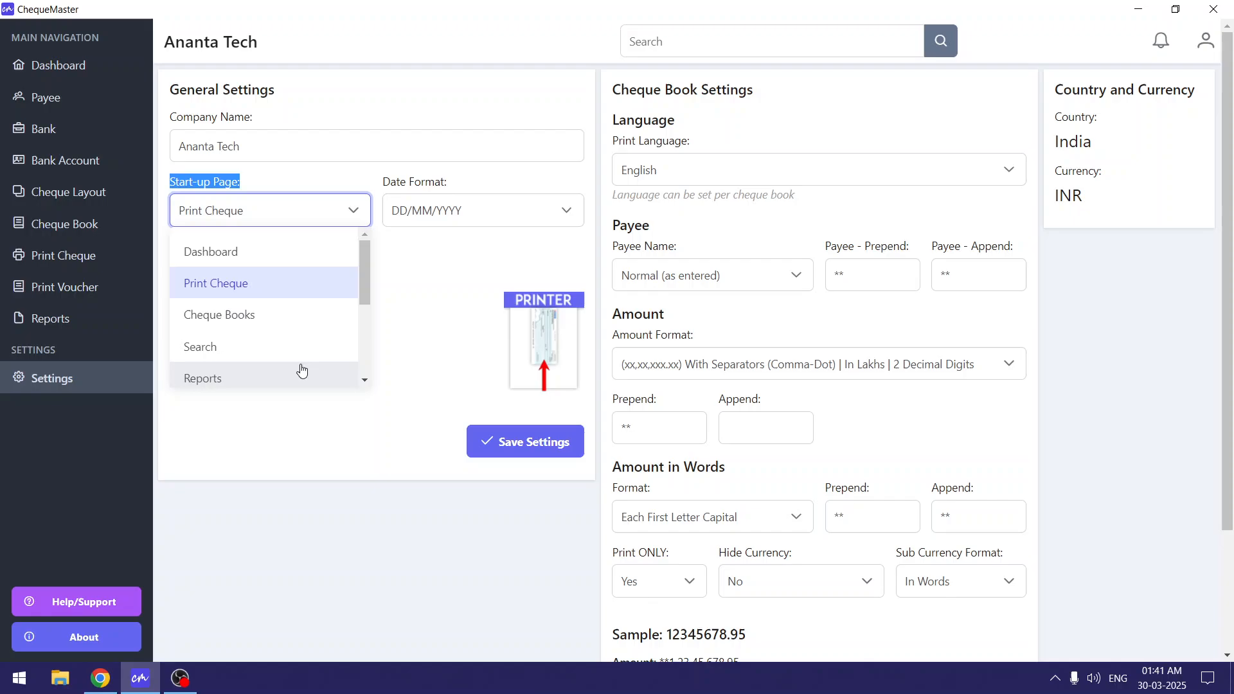
pyautogui.click(268, 183)
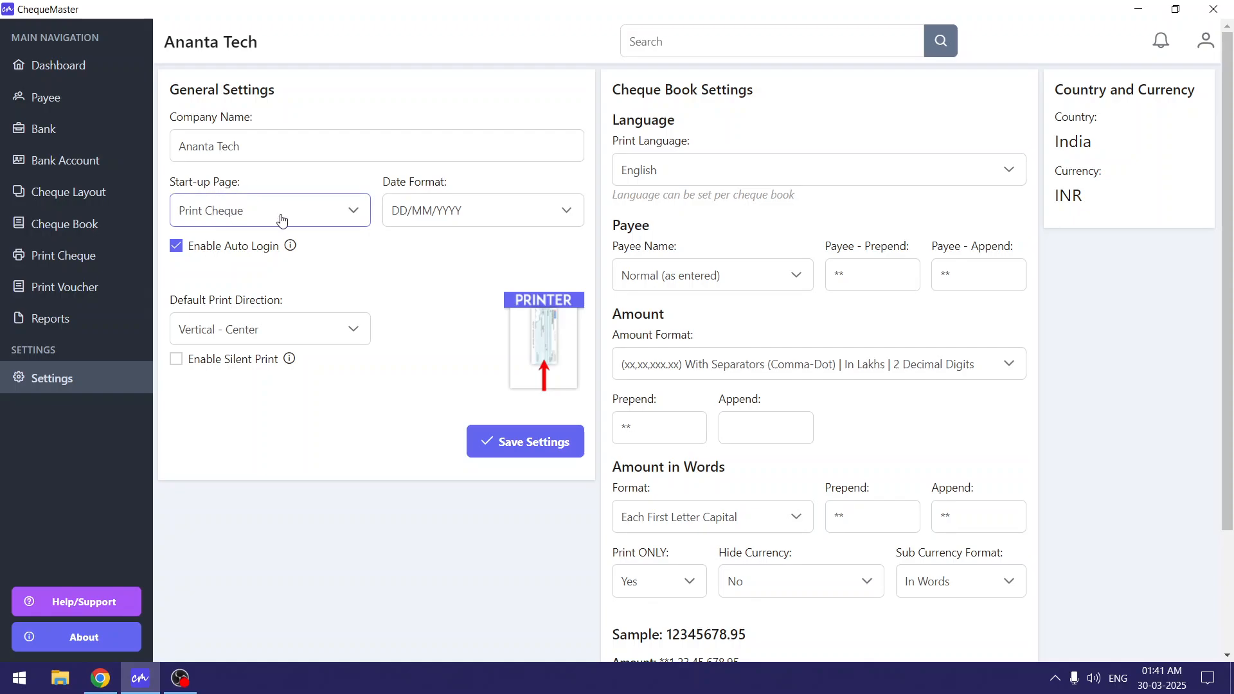
# Close and relaunch ChequeMaster to check which page it starts on, with its window maximized.
pyautogui.click(1232, 5)
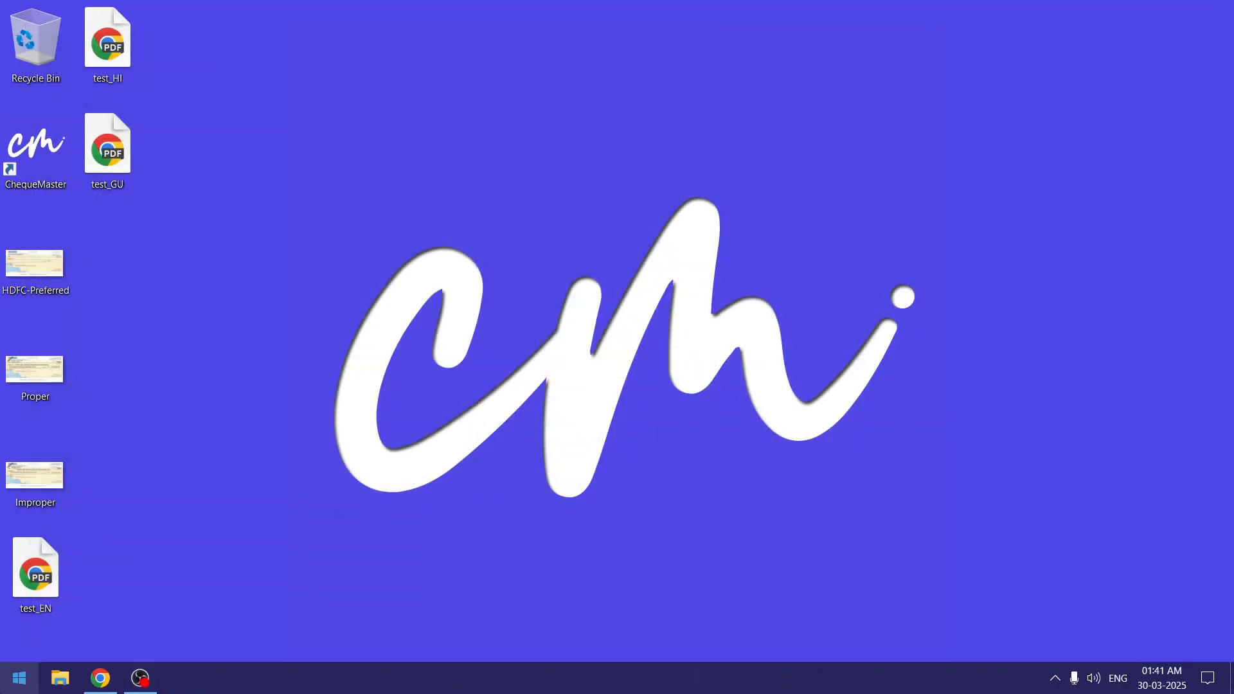
pyautogui.click(2, 690)
pyautogui.click(315, 247)
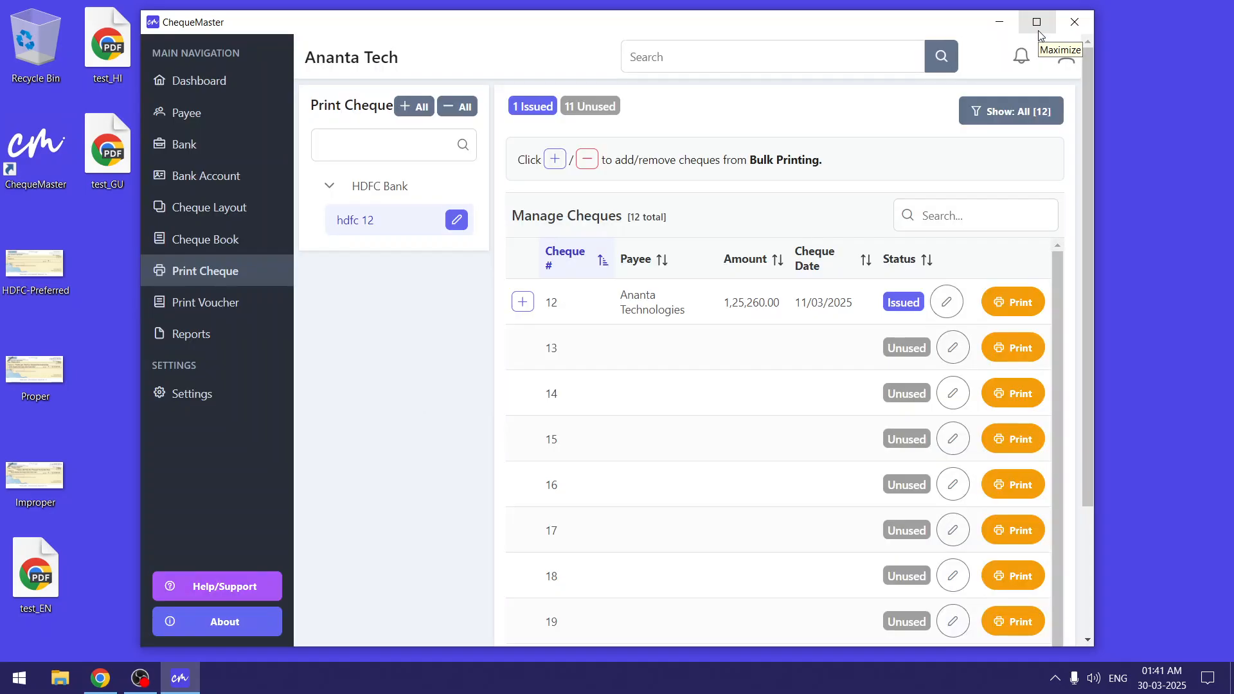
pyautogui.click(1038, 28)
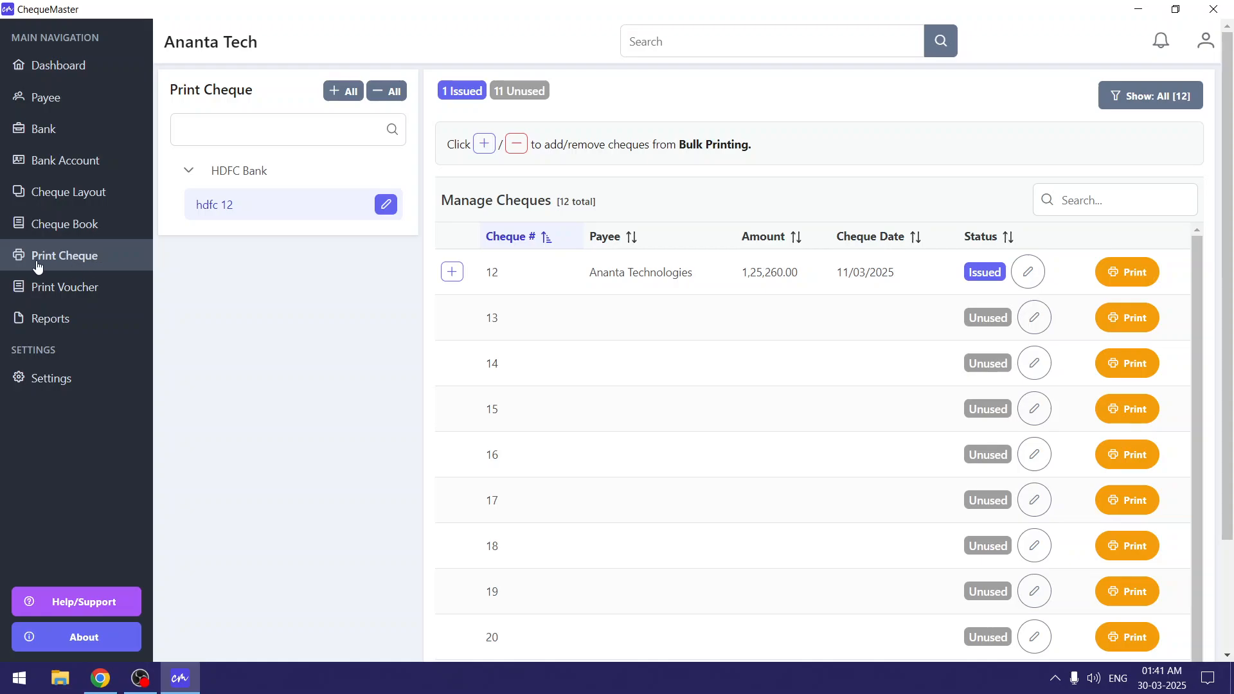
# Return to the Settings page and view the Start-up Page options again without changing them.
pyautogui.click(88, 390)
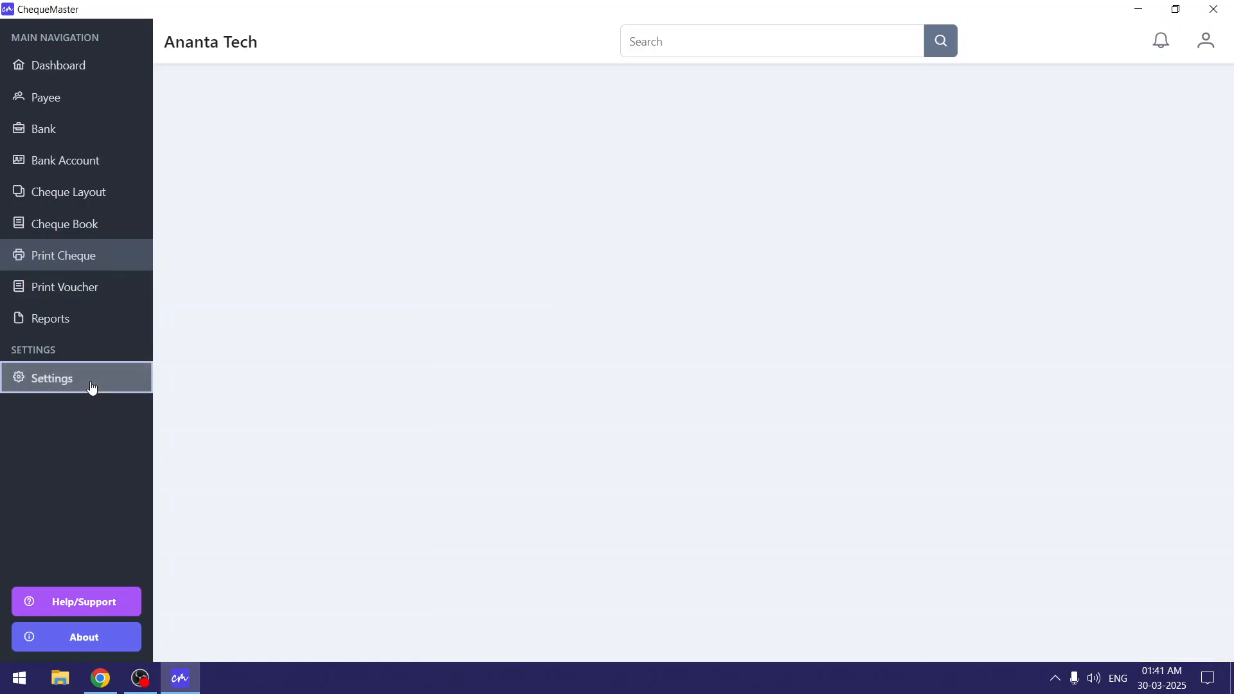
pyautogui.click(286, 212)
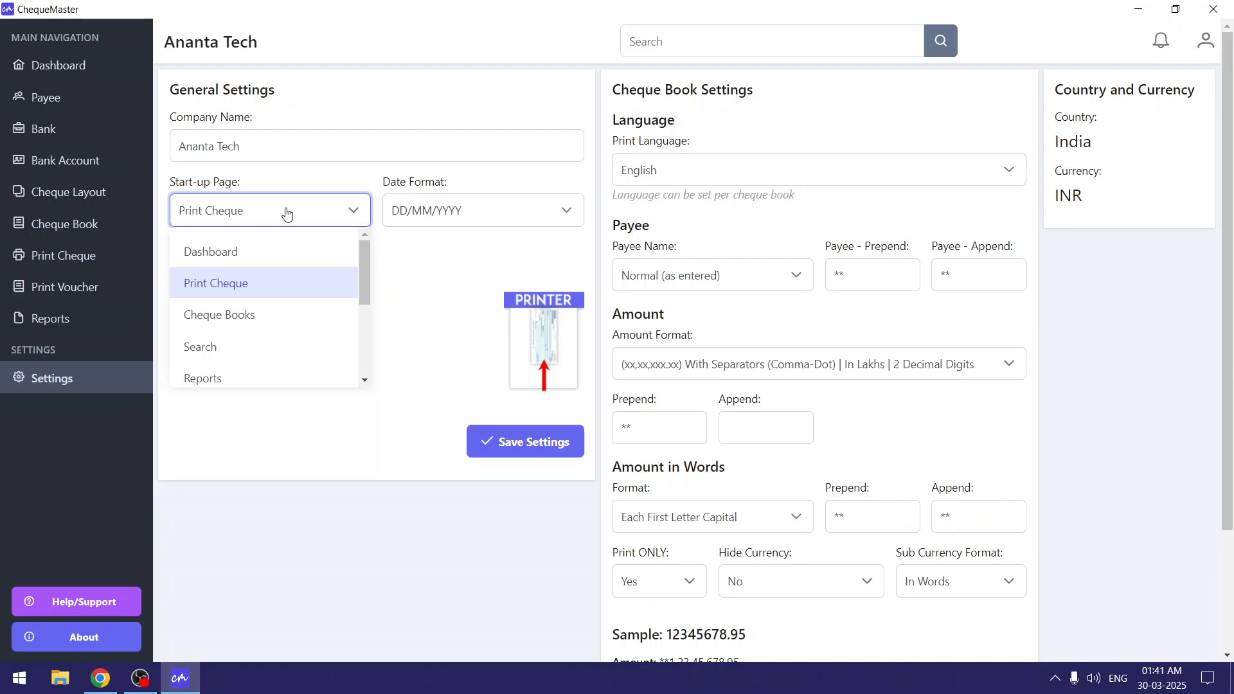
pyautogui.click(286, 212)
pyautogui.moveTo(174, 185); pyautogui.dragTo(268, 187)
pyautogui.click(283, 186)
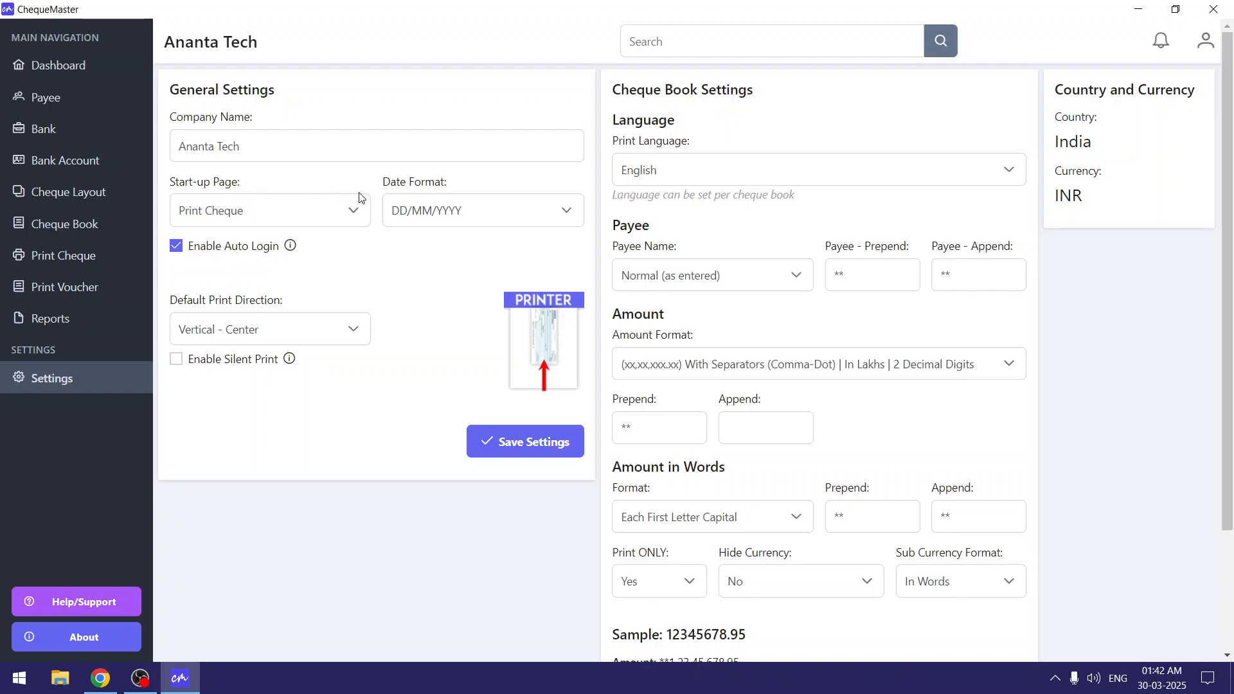
# View the available date formats in the general settings, leaving the selection as it is.
pyautogui.moveTo(384, 187); pyautogui.dragTo(455, 189)
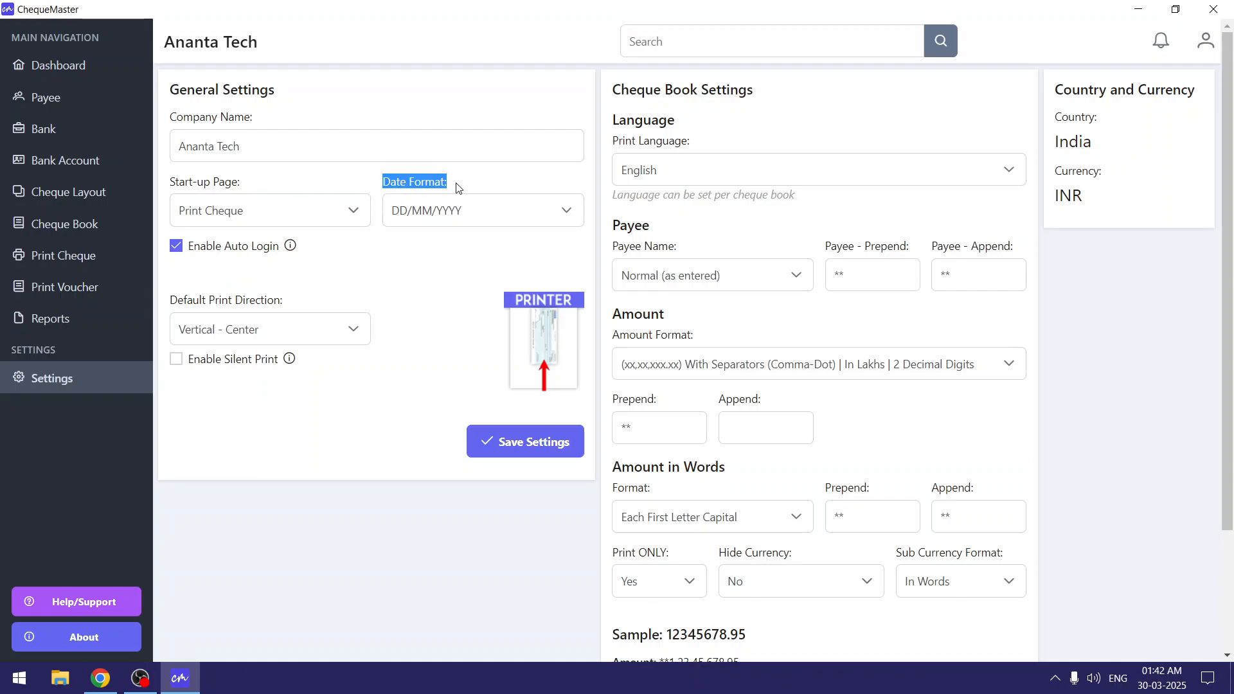
pyautogui.click(476, 188)
pyautogui.moveTo(384, 186); pyautogui.dragTo(479, 188)
pyautogui.click(474, 183)
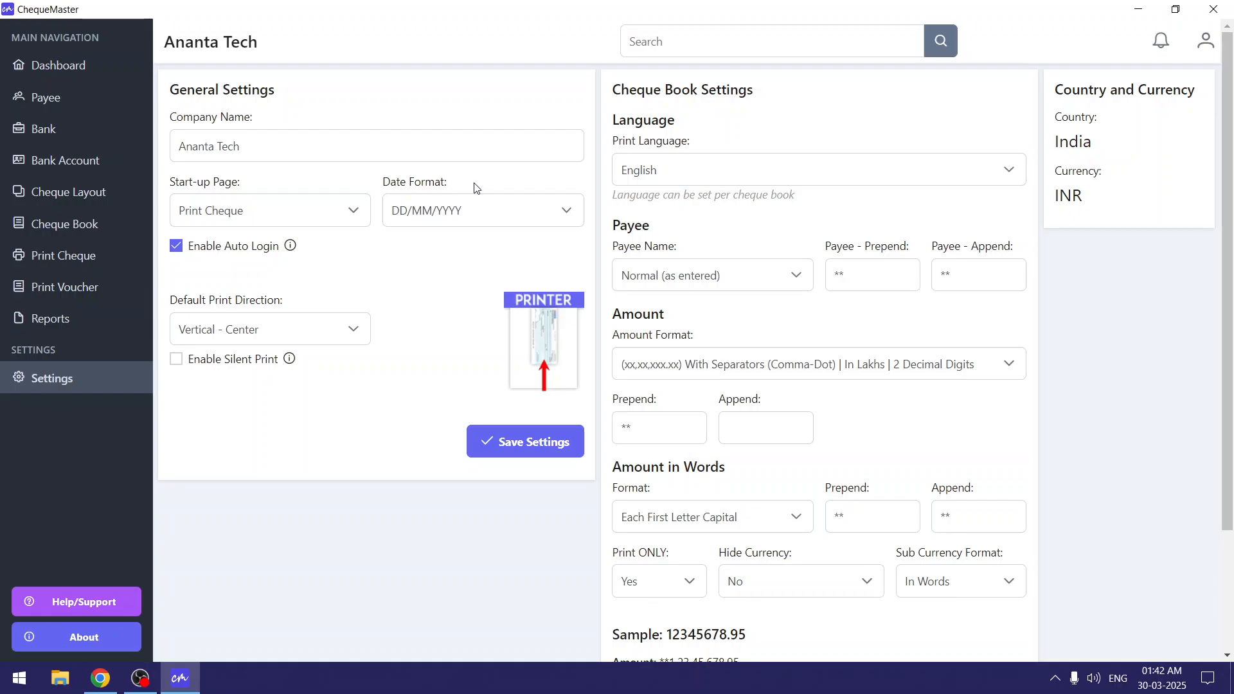
pyautogui.click(492, 217)
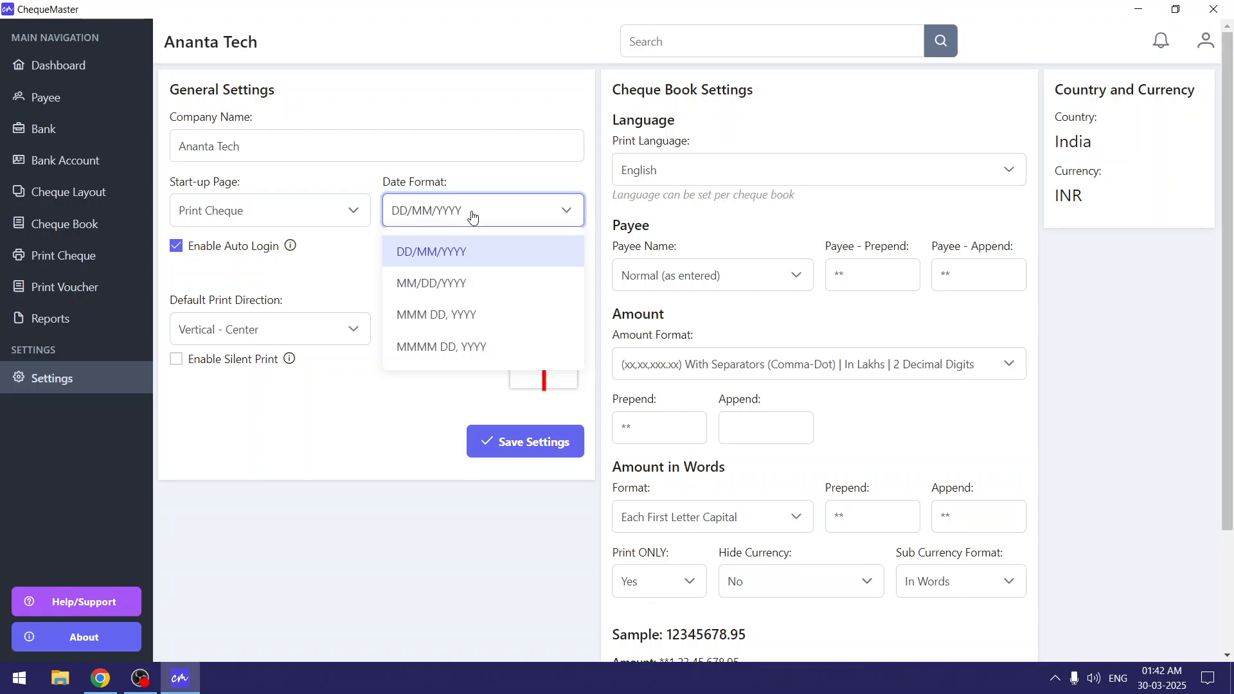
pyautogui.click(484, 213)
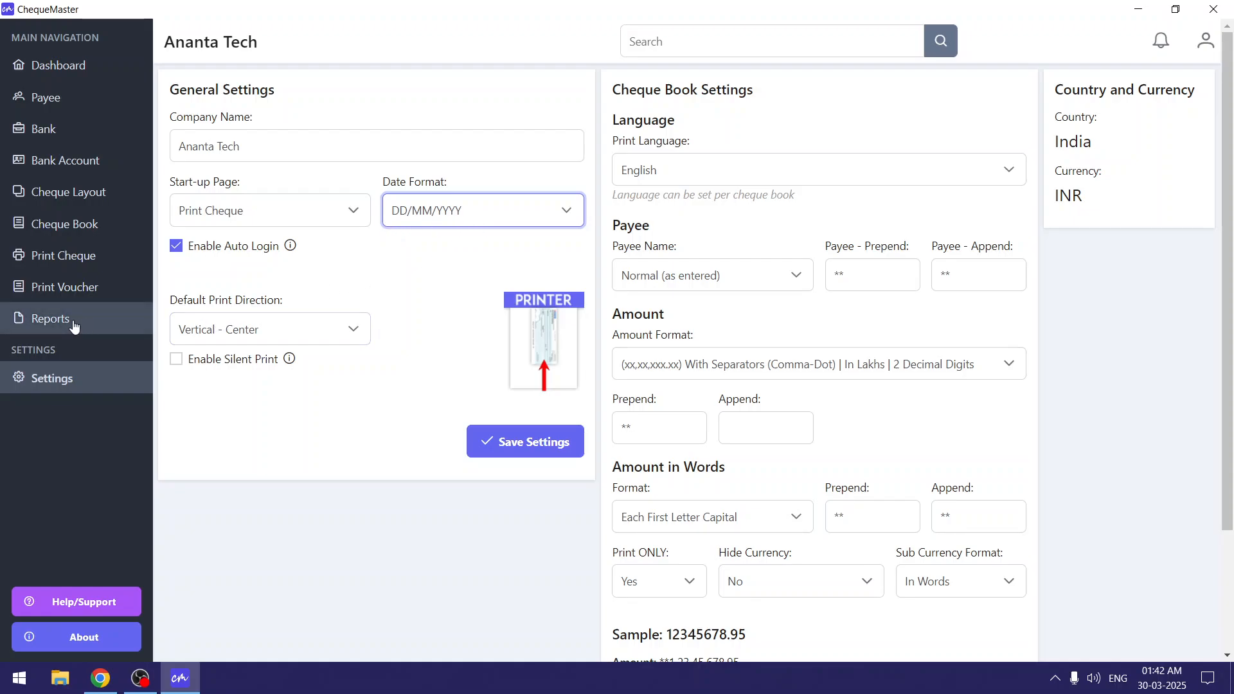
# Inspect the date field and calendar in the print form of cheque 12, and close the form without saving.
pyautogui.click(89, 265)
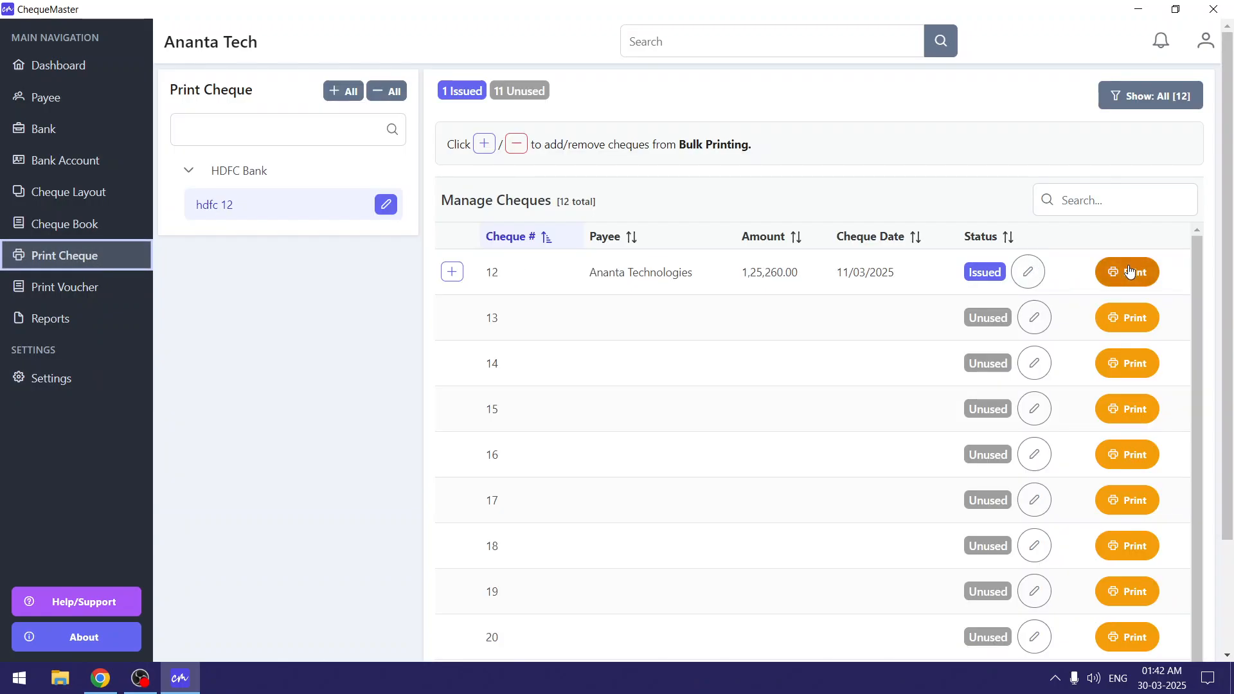
pyautogui.click(1128, 270)
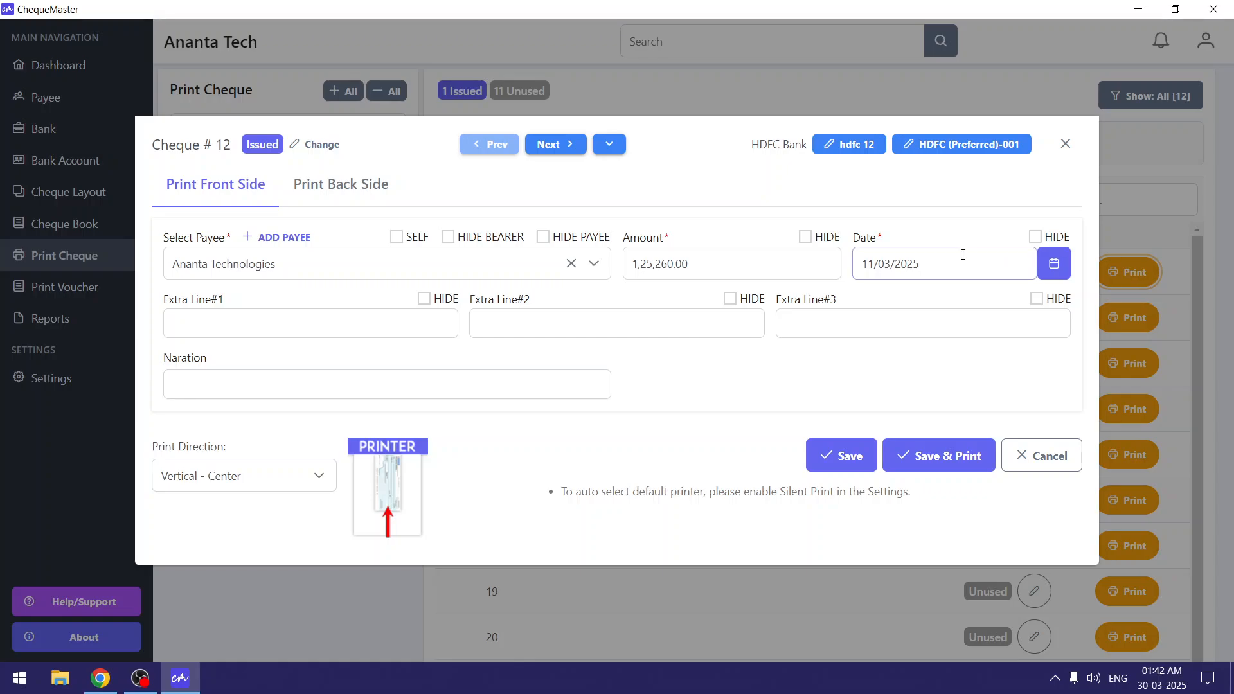
pyautogui.click(942, 267)
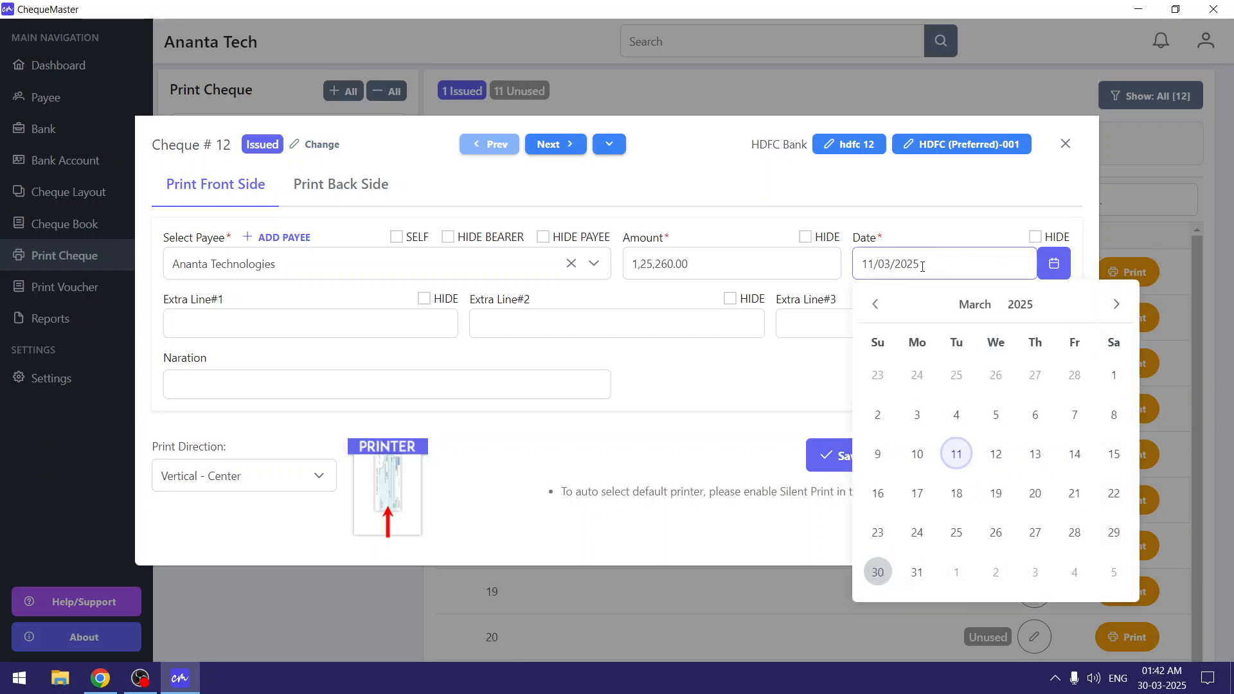
pyautogui.click(1067, 146)
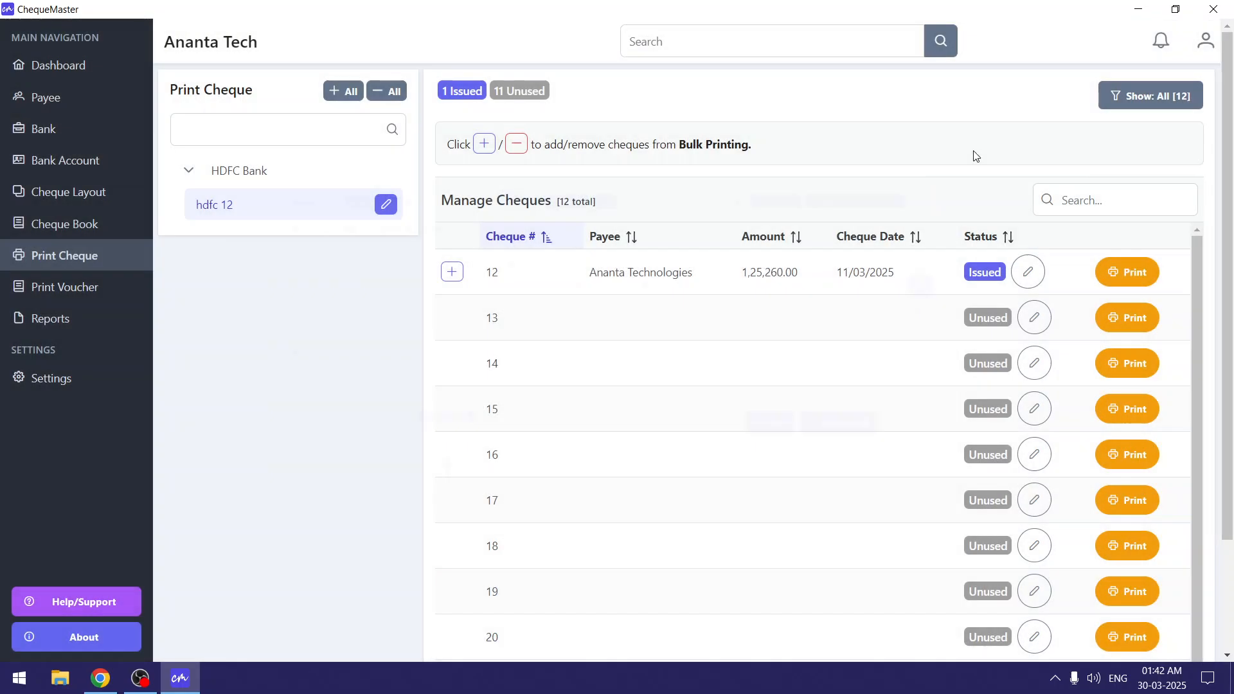
# Set the general date format to MMMM DD, YYYY and save the settings.
pyautogui.click(71, 379)
pyautogui.click(482, 210)
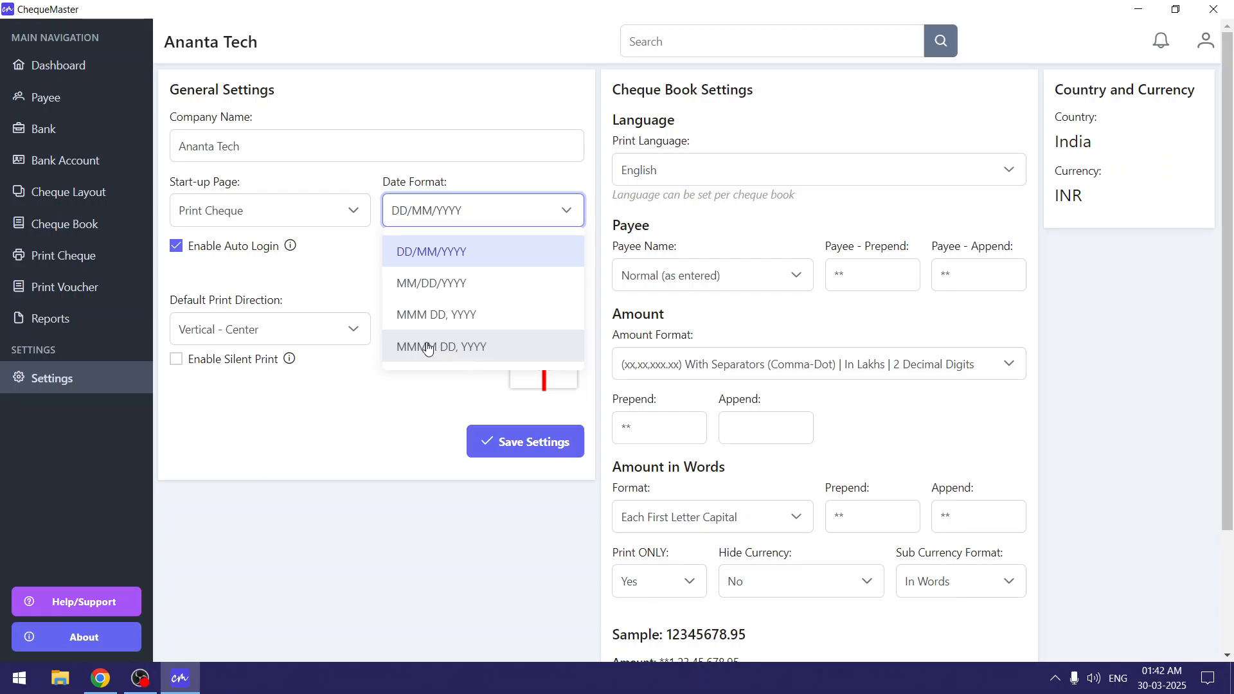
pyautogui.click(500, 347)
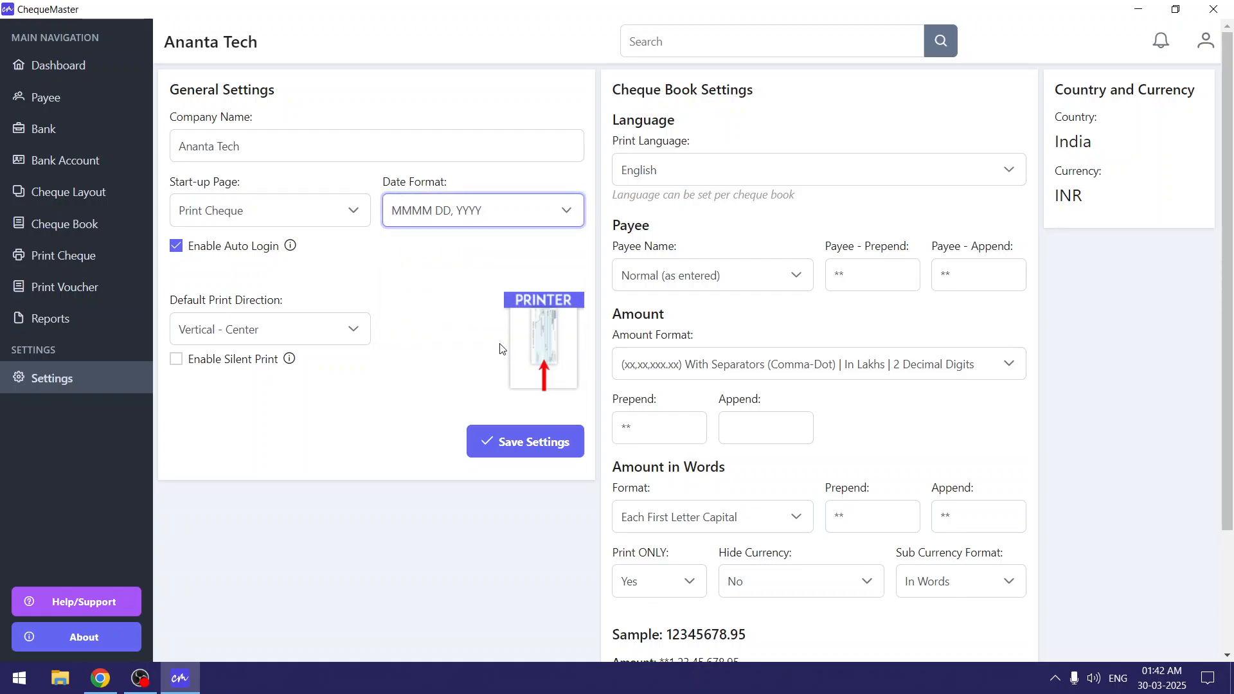
pyautogui.click(526, 442)
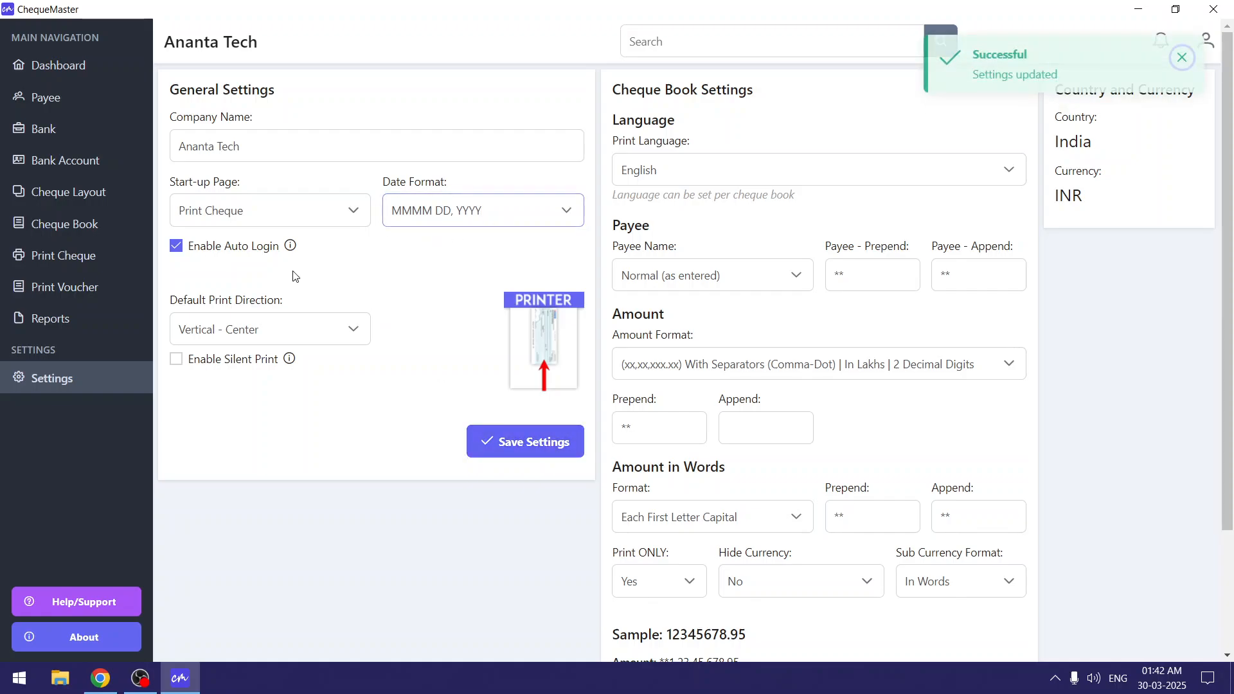
# Check how the date is displayed in the print form of cheque 12, and cancel the form.
pyautogui.click(66, 256)
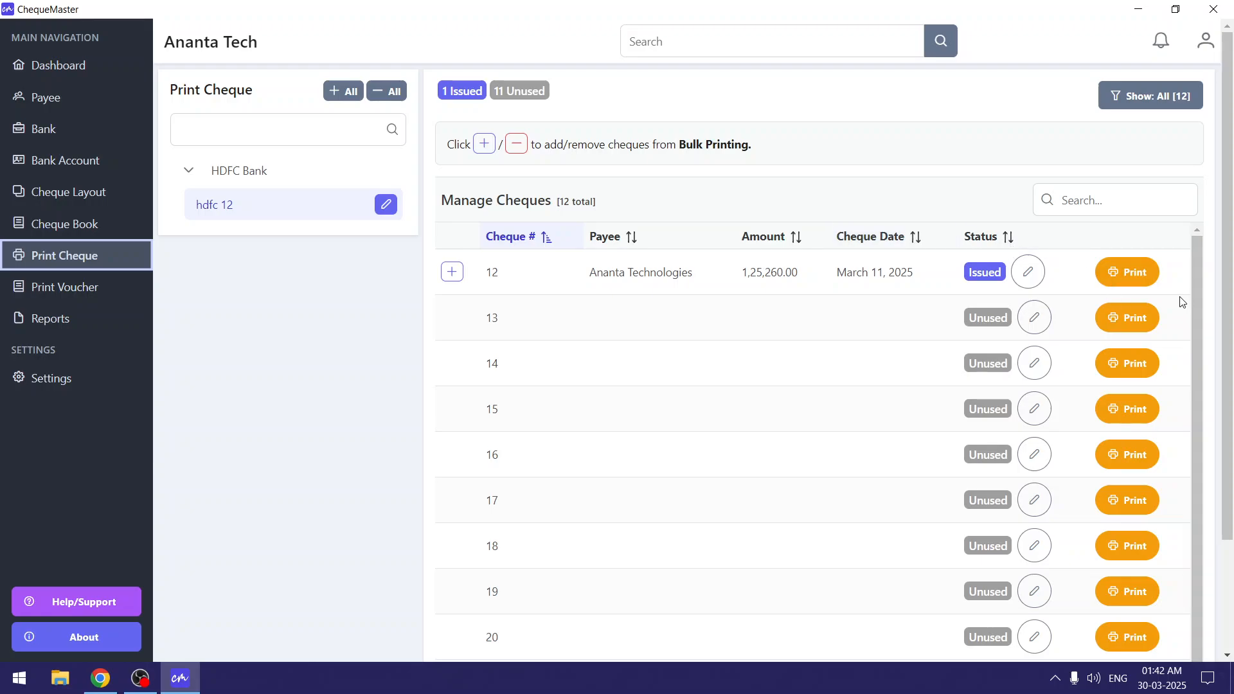
pyautogui.click(1131, 273)
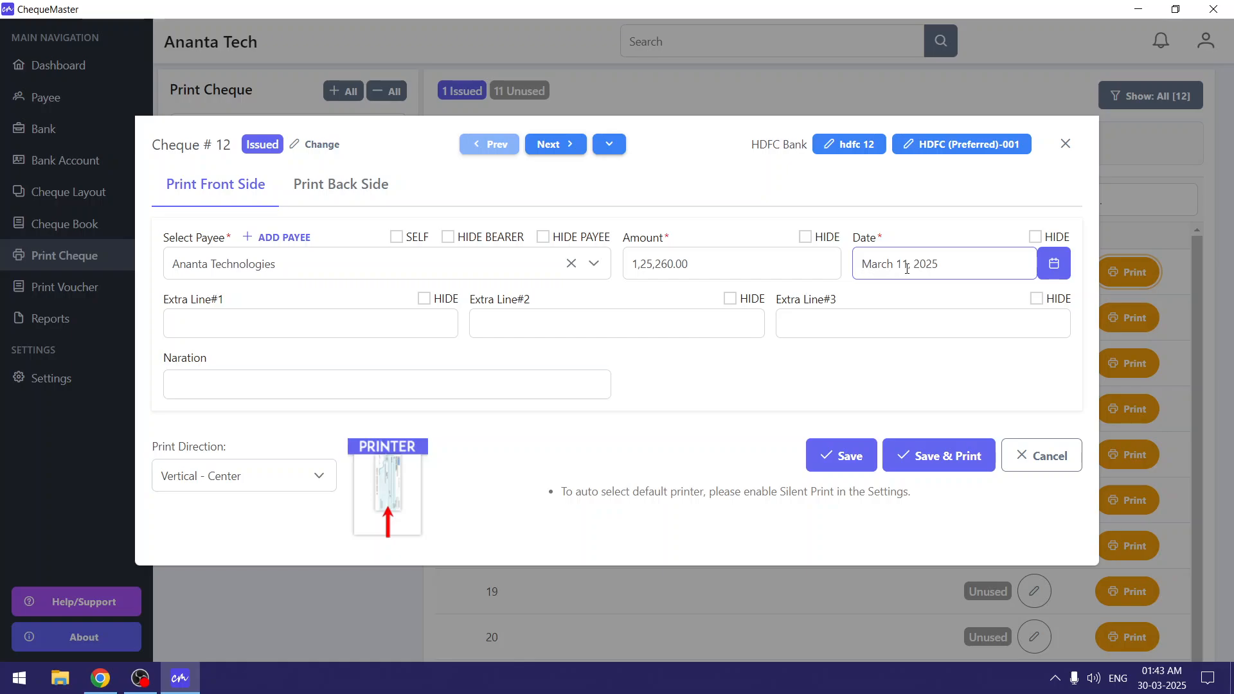
pyautogui.click(1042, 456)
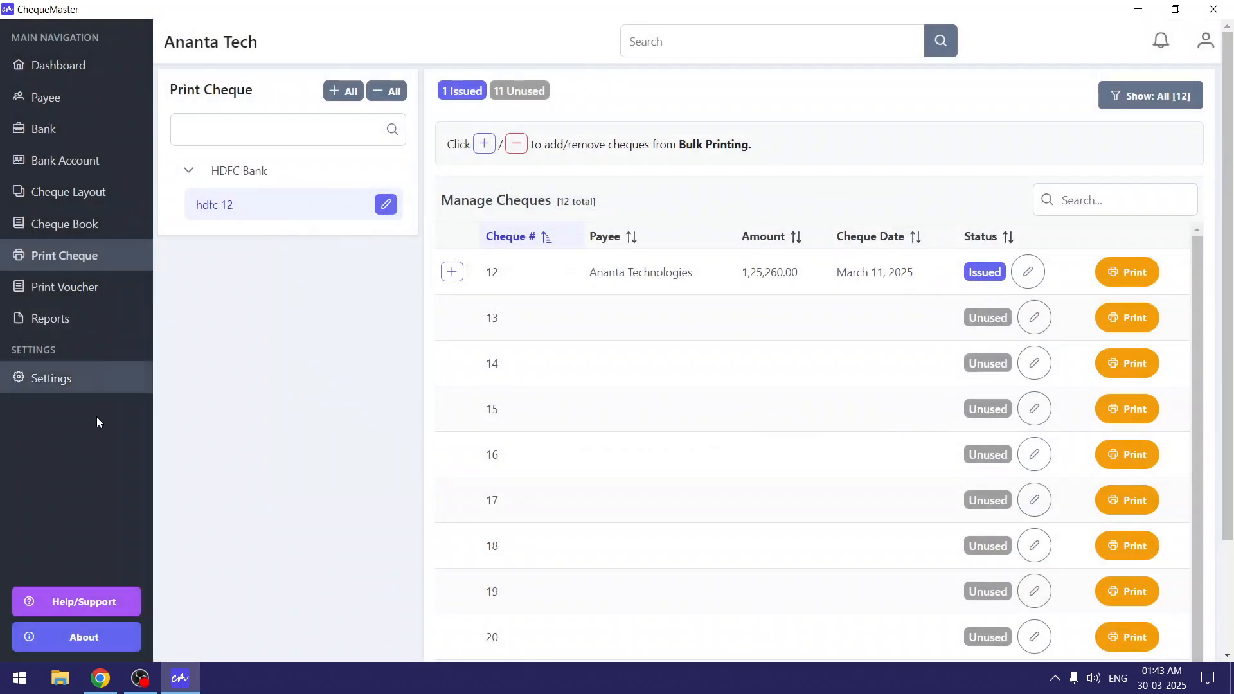
# Compare the Date Format setting in the general settings with the one on the Reports page.
pyautogui.click(97, 386)
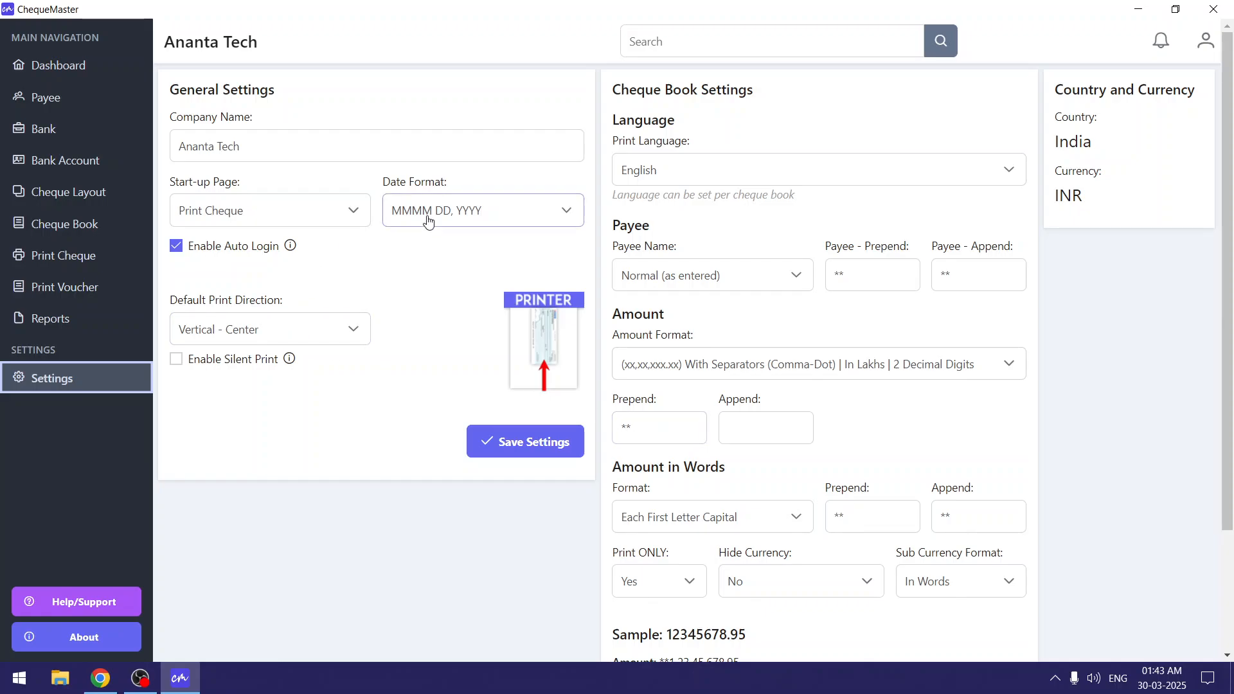
pyautogui.moveTo(378, 175); pyautogui.dragTo(478, 180)
pyautogui.click(479, 179)
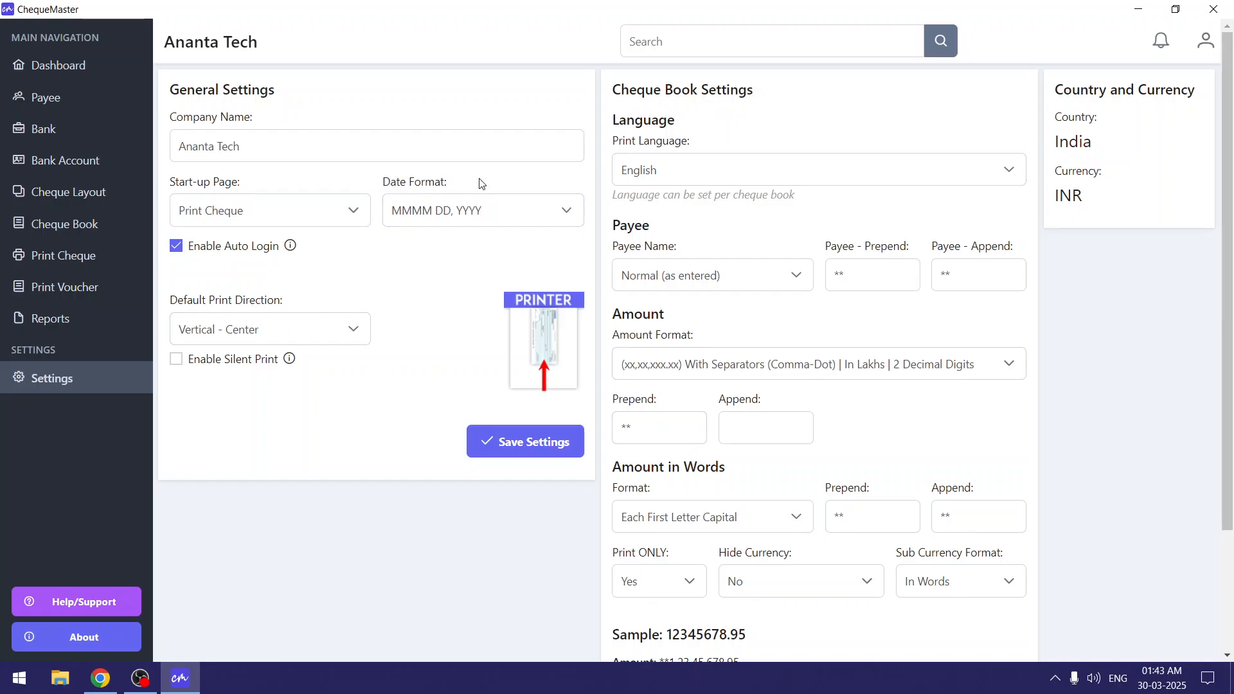
pyautogui.click(96, 318)
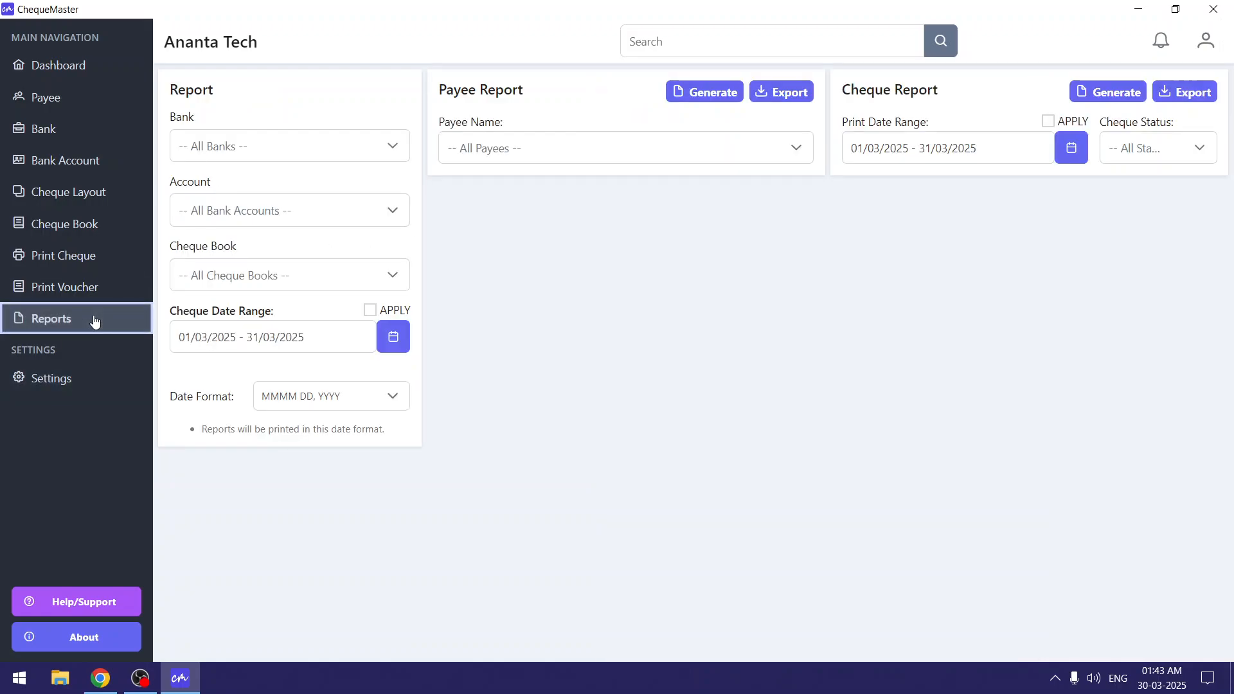
pyautogui.moveTo(168, 401); pyautogui.dragTo(305, 404)
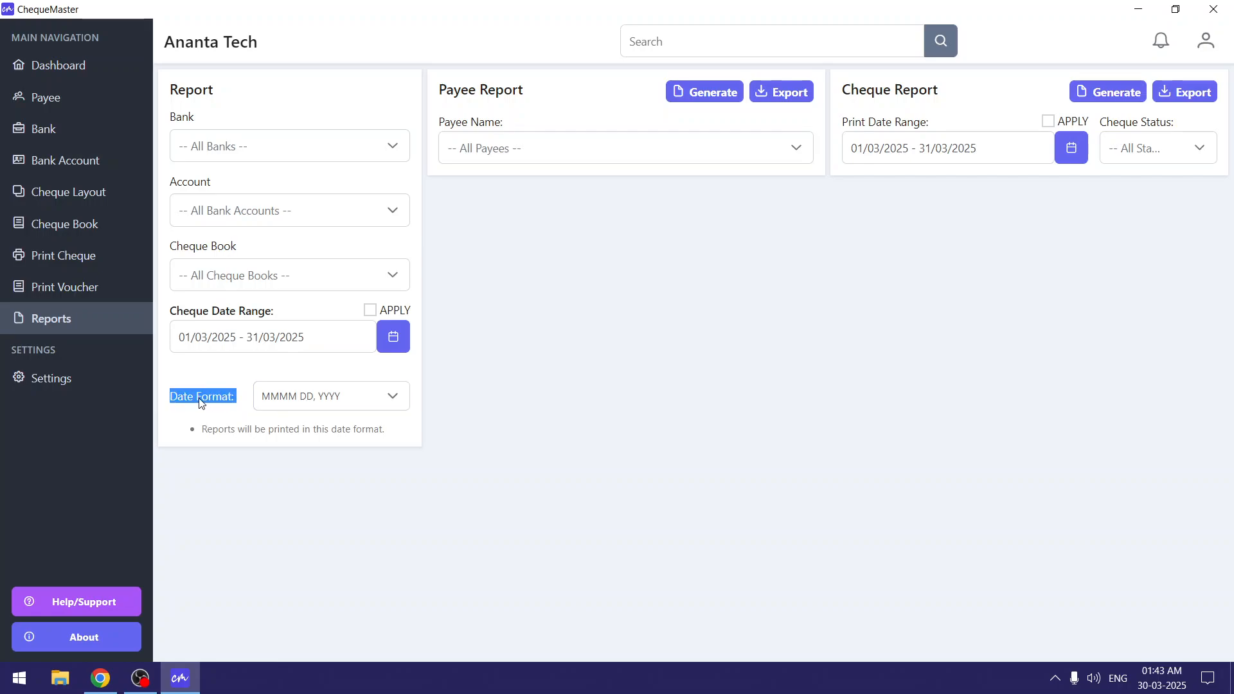
# Examine the Date Format options on the Reports page and the note about the format in which reports are printed.
pyautogui.click(341, 402)
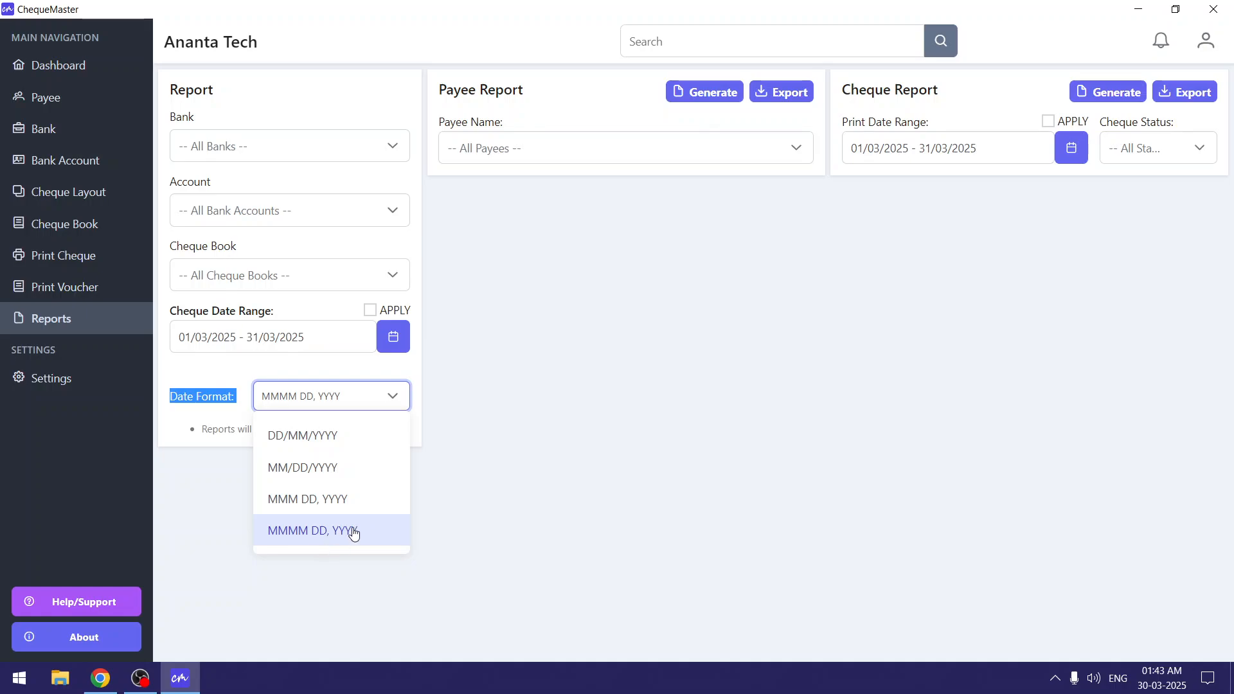
pyautogui.click(606, 465)
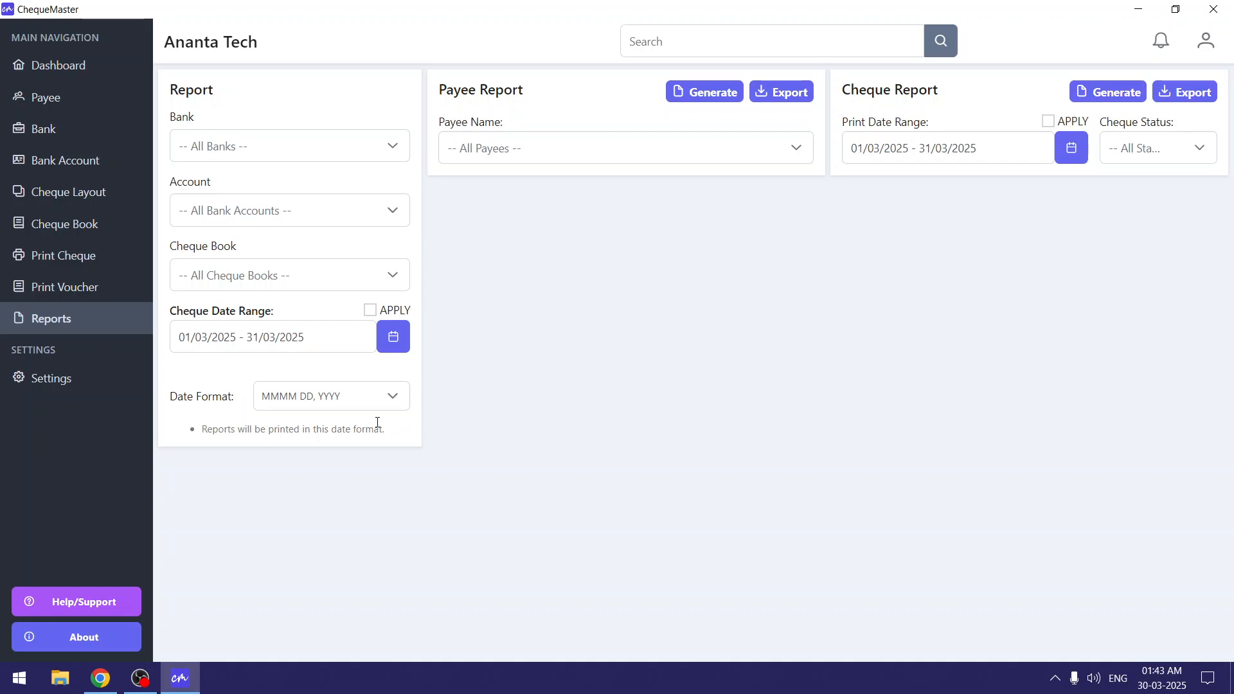
pyautogui.moveTo(172, 402); pyautogui.dragTo(334, 405)
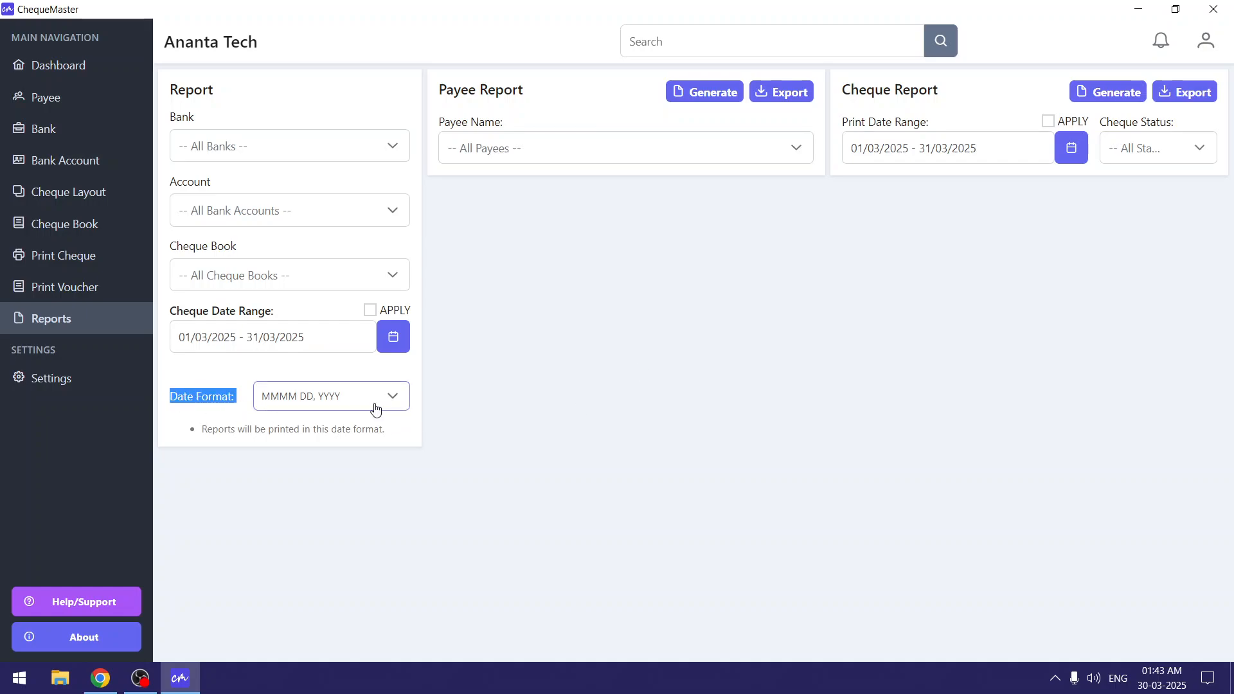
pyautogui.click(386, 437)
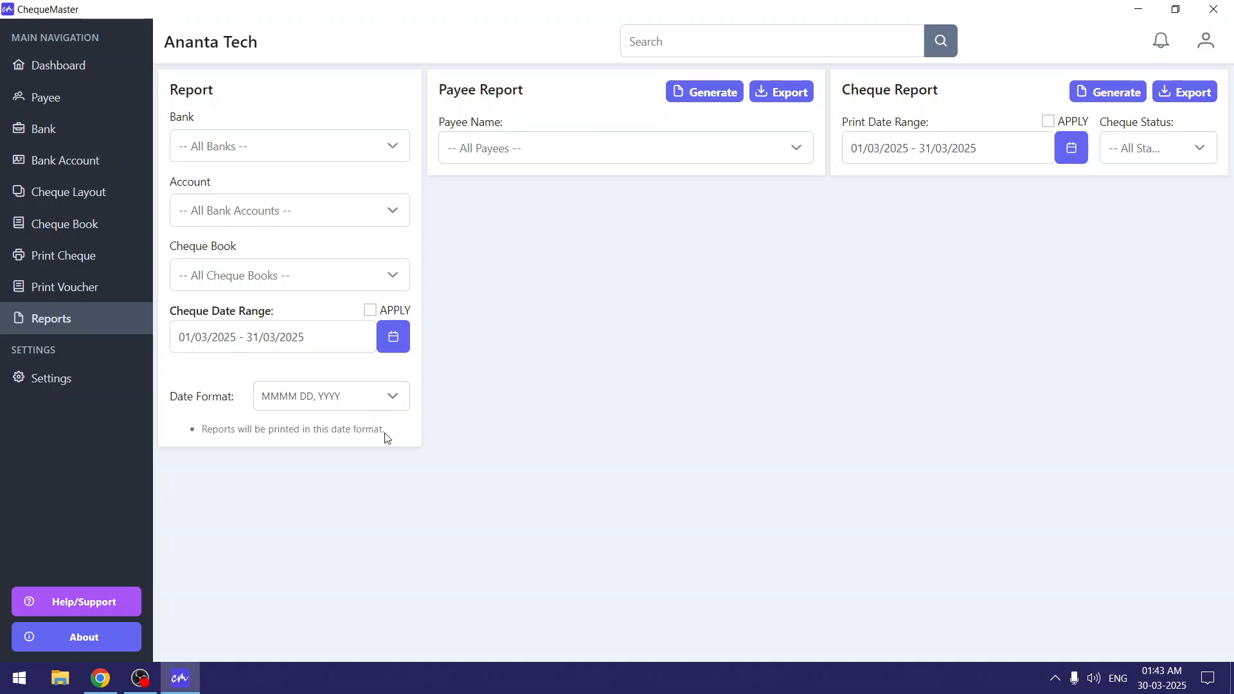
# Disable Enable Auto Login in the general settings and save the settings.
pyautogui.click(74, 384)
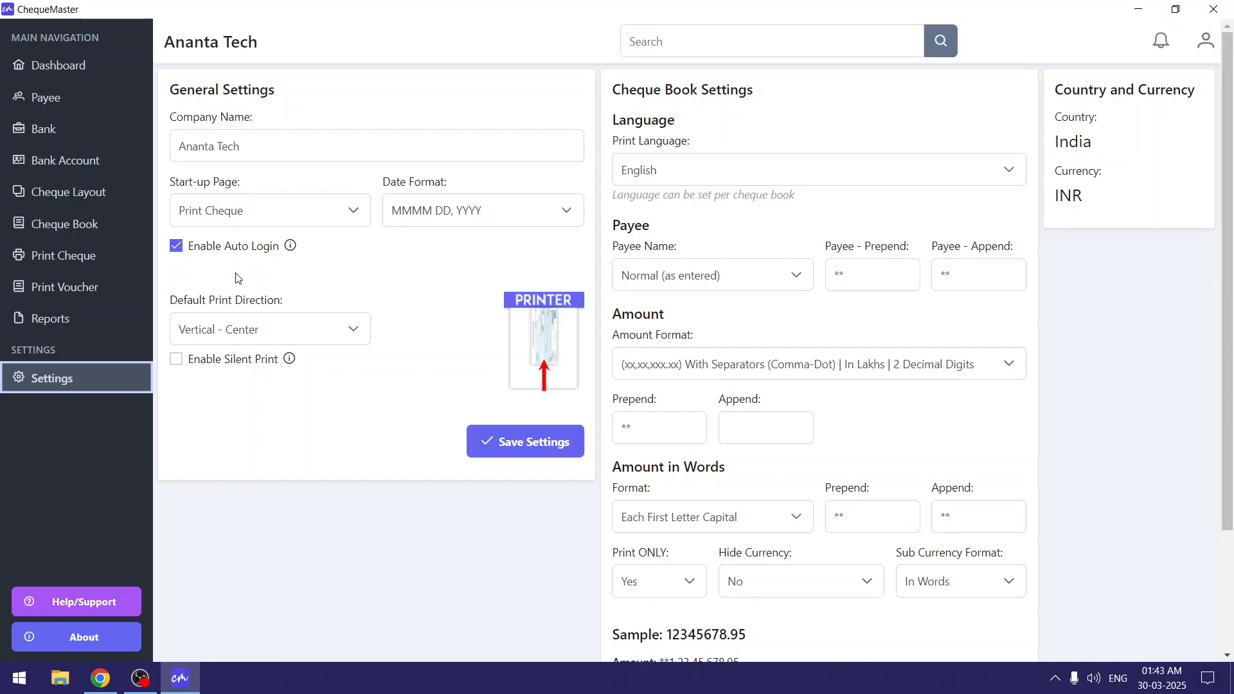
pyautogui.click(176, 248)
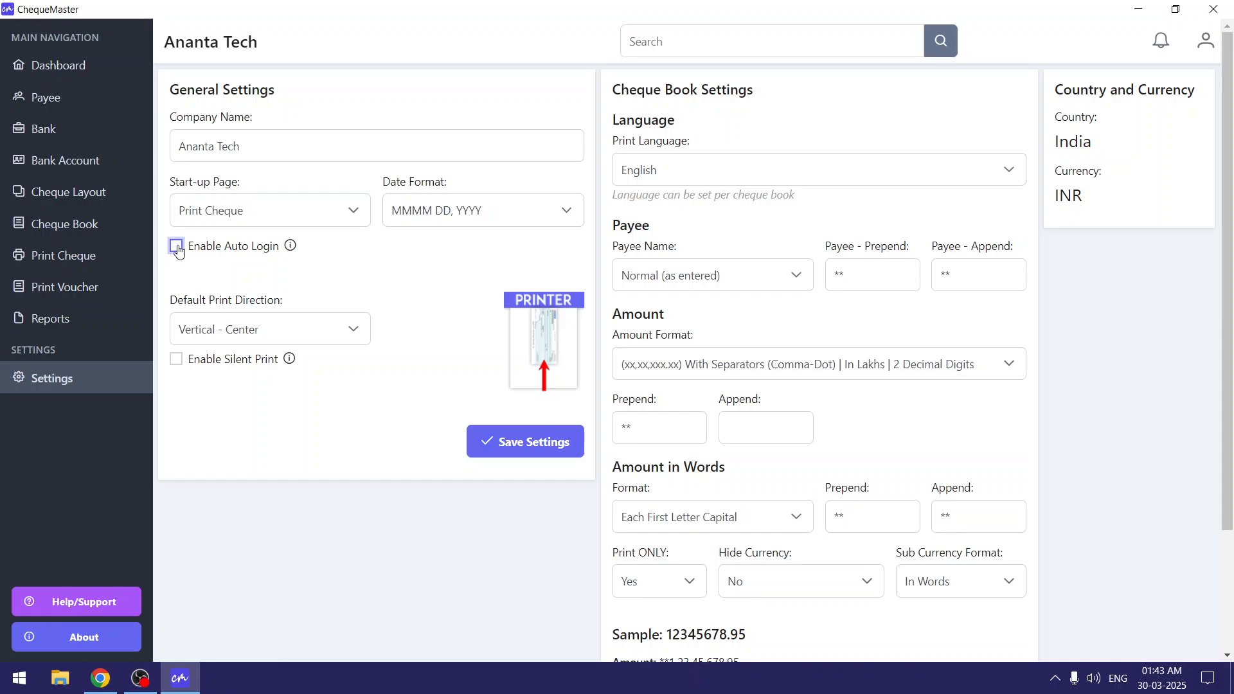
pyautogui.click(177, 250)
pyautogui.click(208, 249)
pyautogui.click(507, 457)
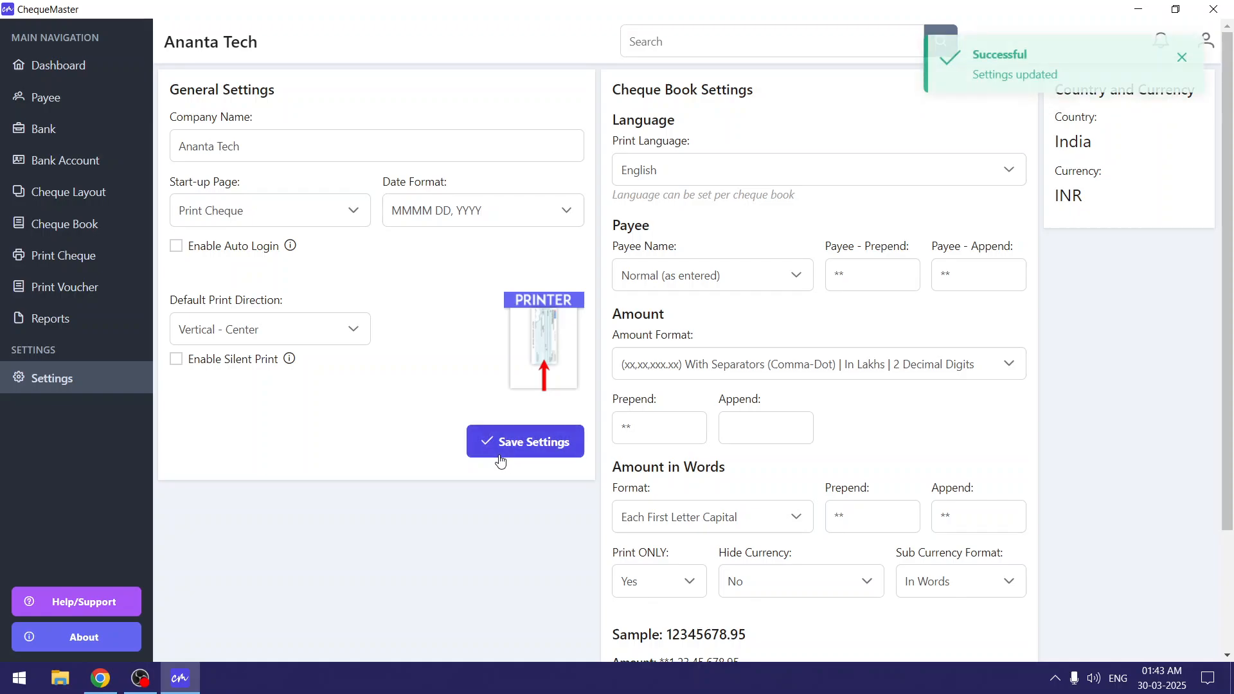
# Close ChequeMaster and relaunch it.
pyautogui.click(1229, 5)
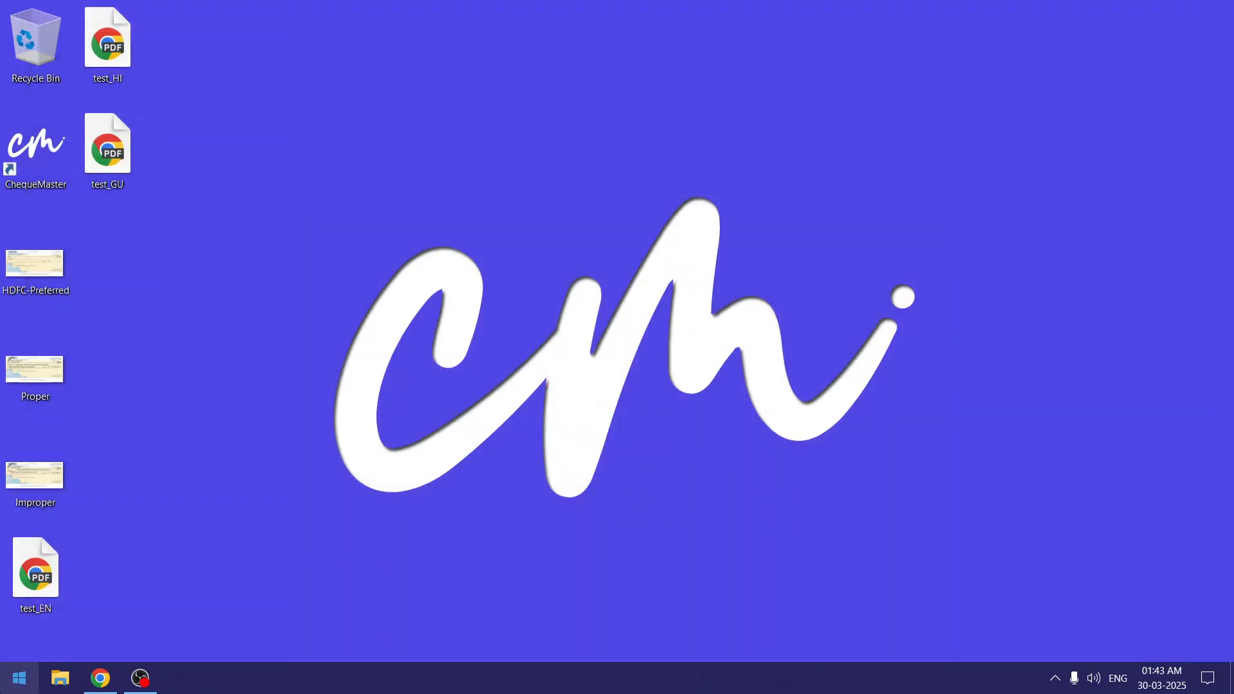
pyautogui.click(19, 678)
pyautogui.click(337, 259)
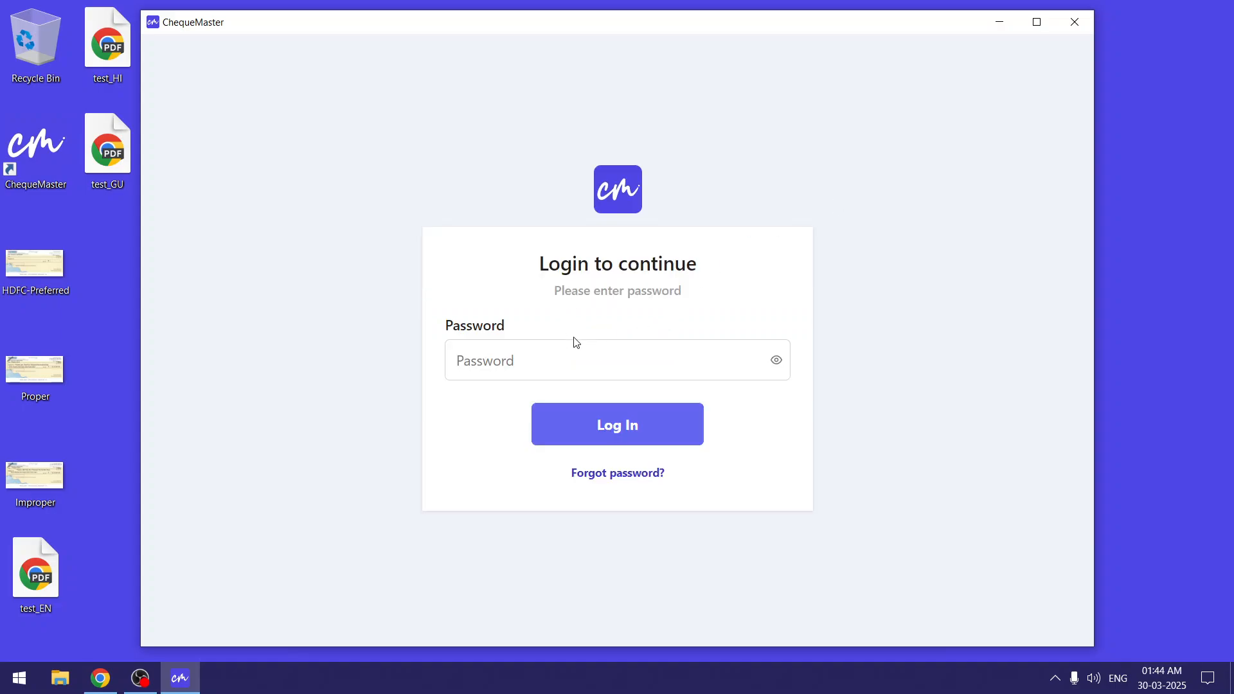
# Log in with the account password, revealing it for checking before submission, and maximize the application window.
pyautogui.click(571, 359)
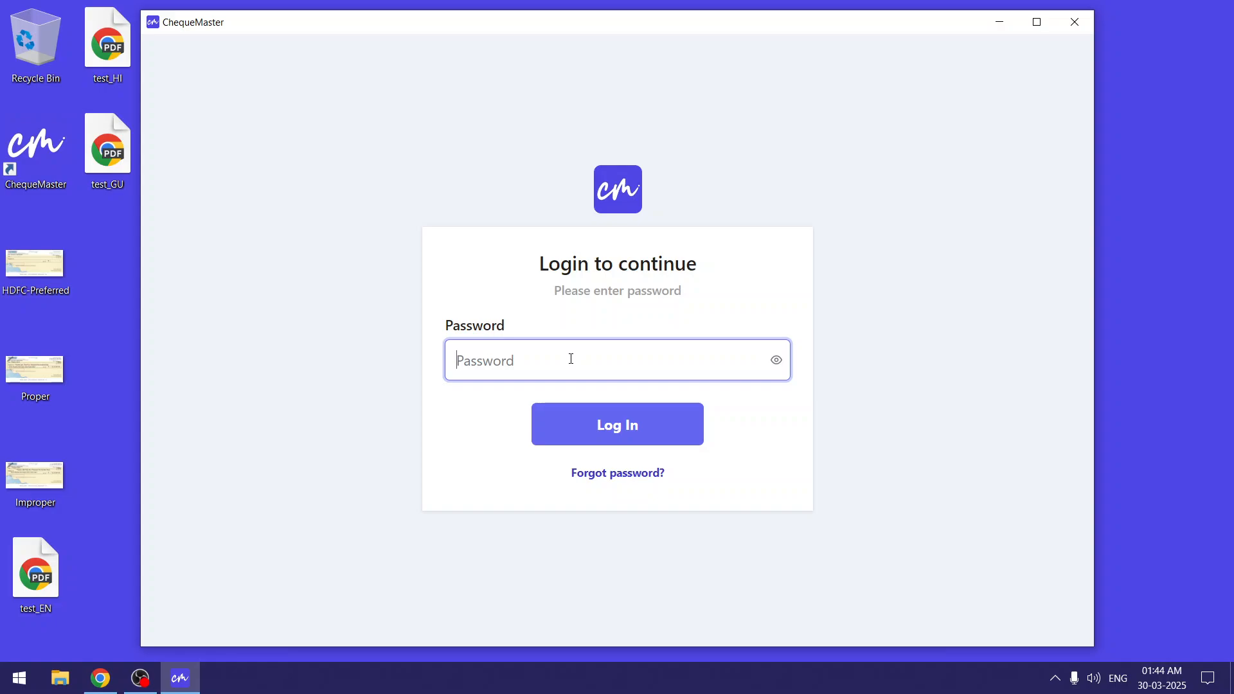
pyautogui.write('••')
pyautogui.click(777, 362)
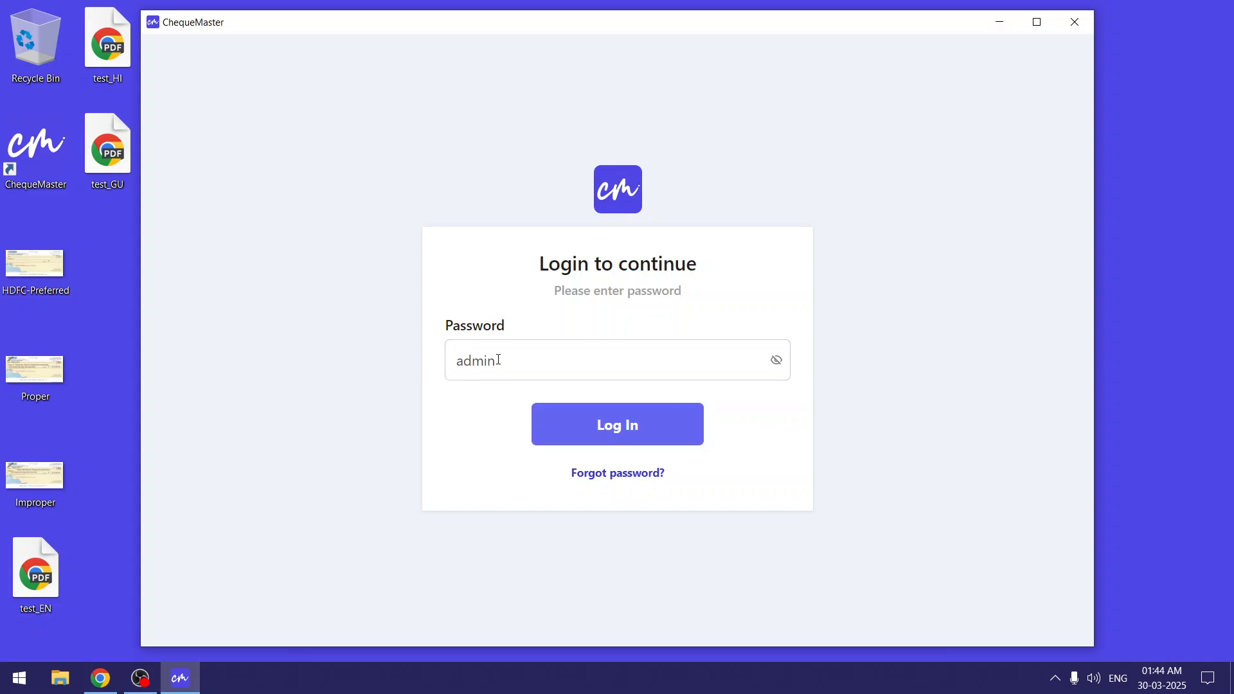
pyautogui.click(634, 432)
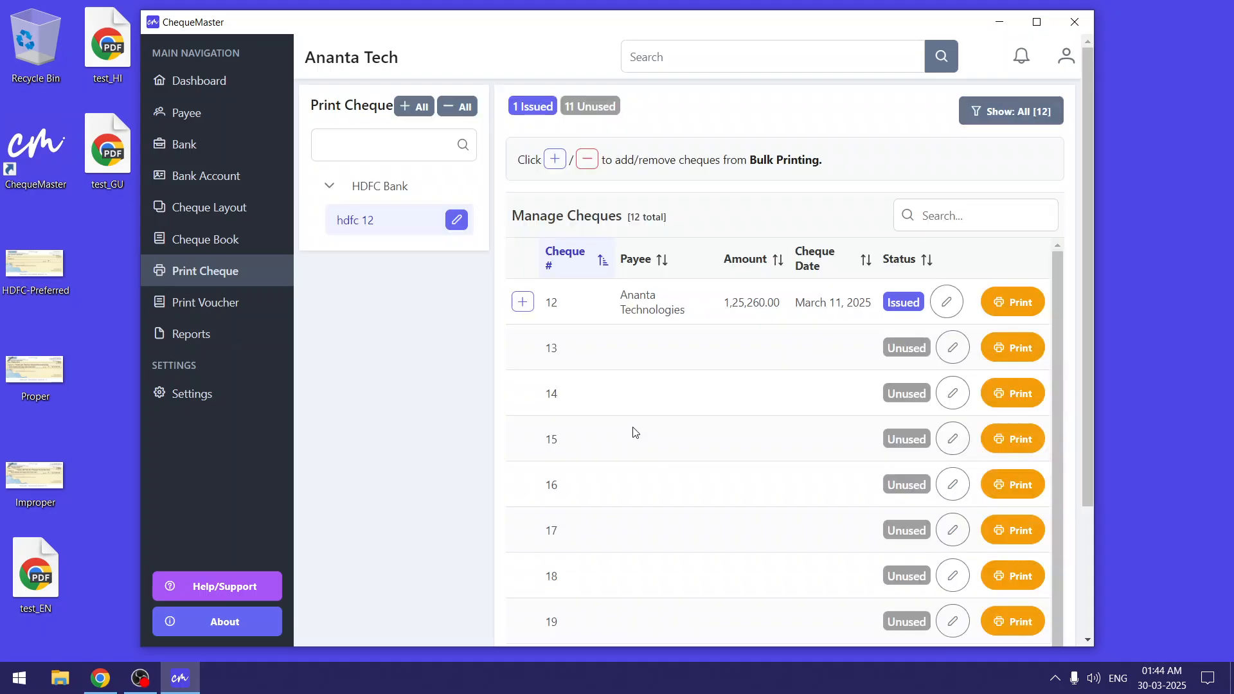
pyautogui.click(1037, 22)
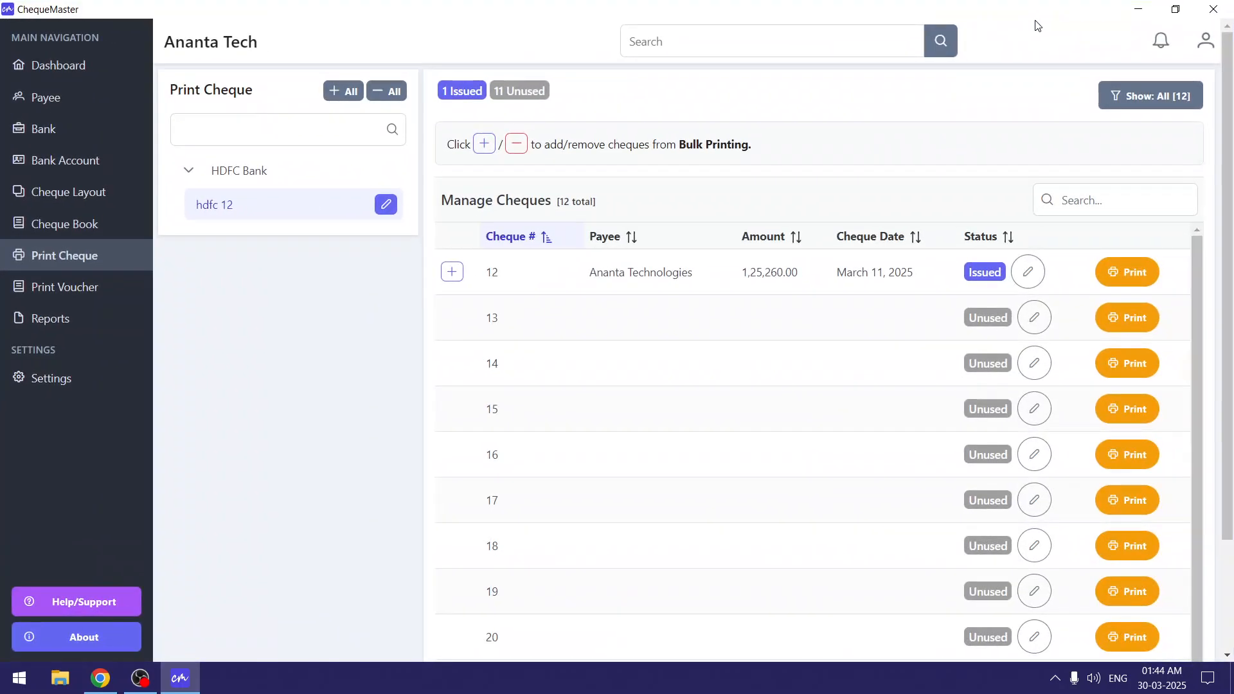
# Inspect the current and new password fields of the Change Password form, and return to the application without submitting.
pyautogui.click(1206, 40)
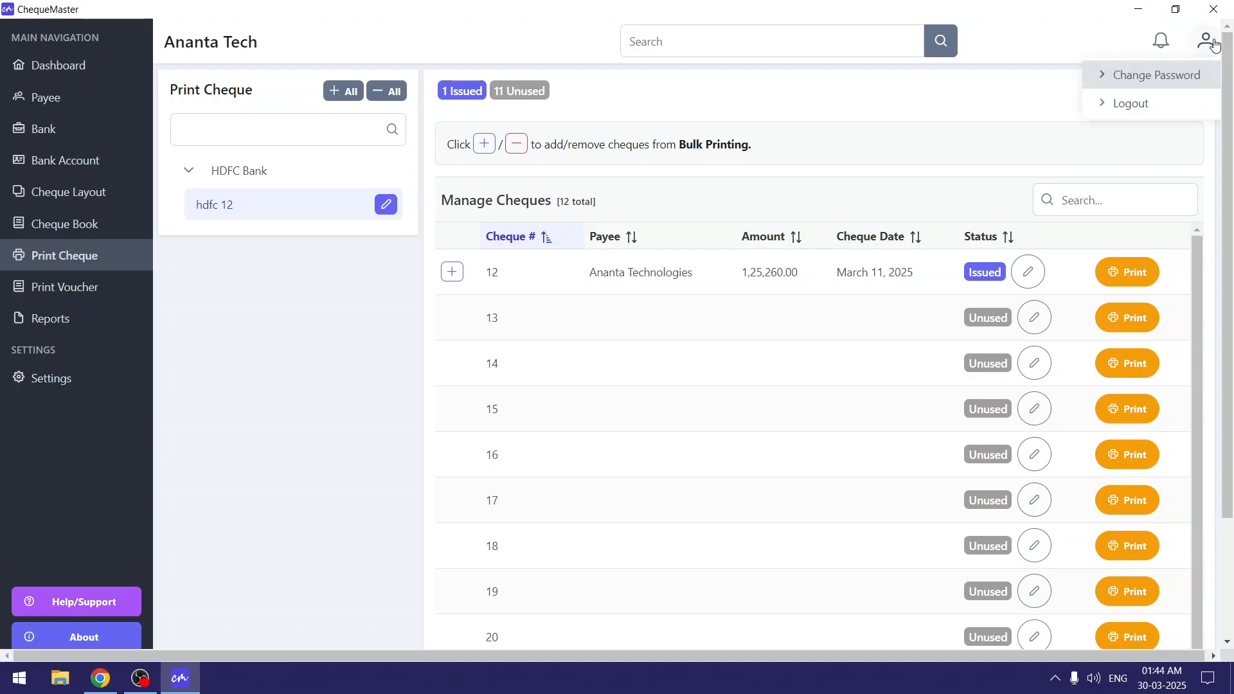
pyautogui.click(1177, 75)
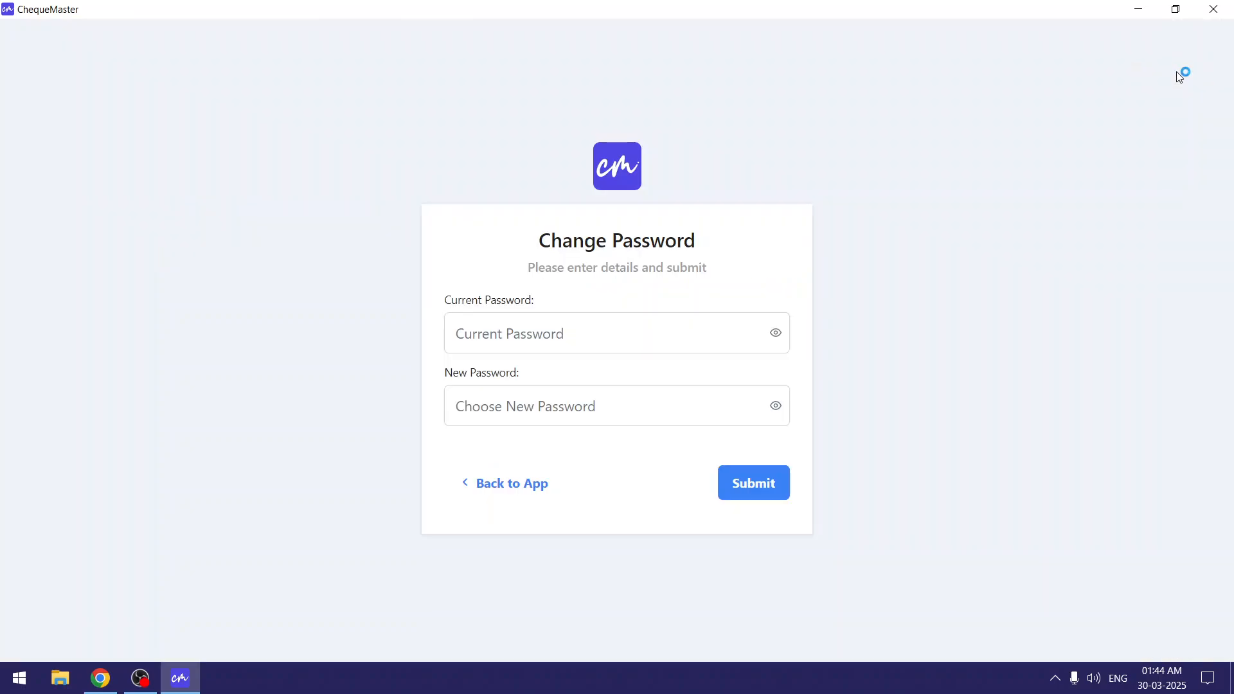
pyautogui.click(616, 341)
pyautogui.click(554, 404)
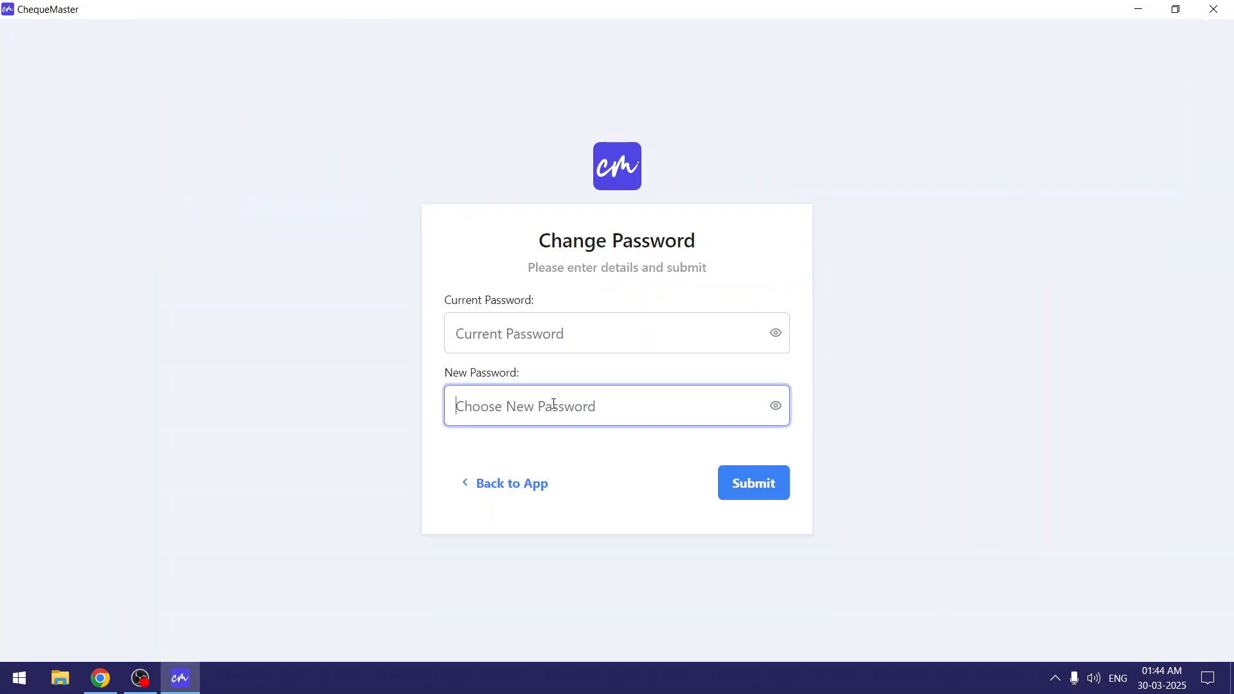
pyautogui.click(520, 495)
# Enable Auto Login in the general settings and save the settings.
pyautogui.click(64, 378)
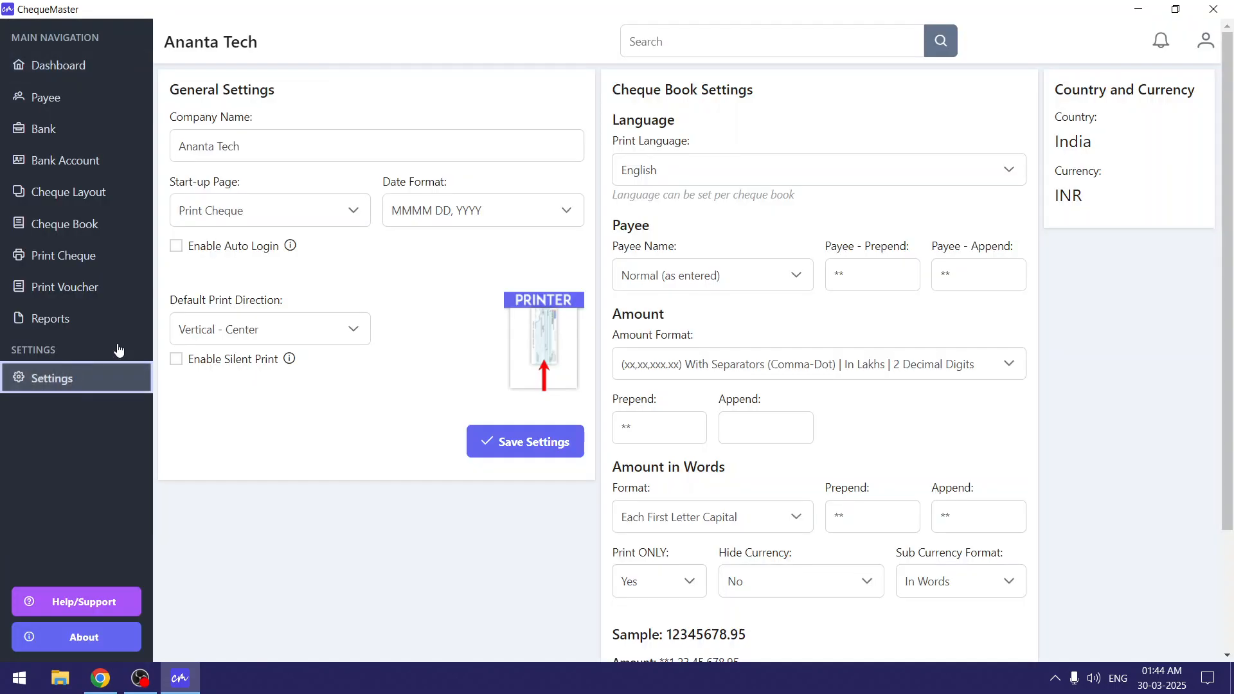
pyautogui.click(248, 252)
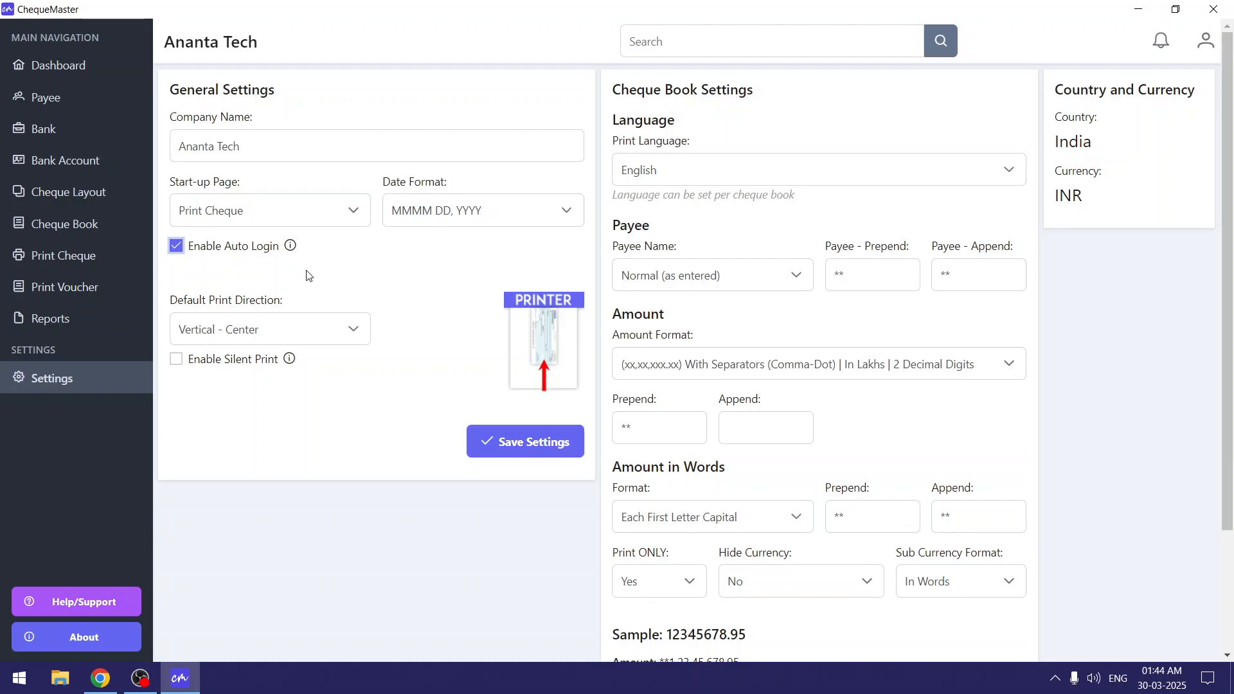
pyautogui.click(505, 434)
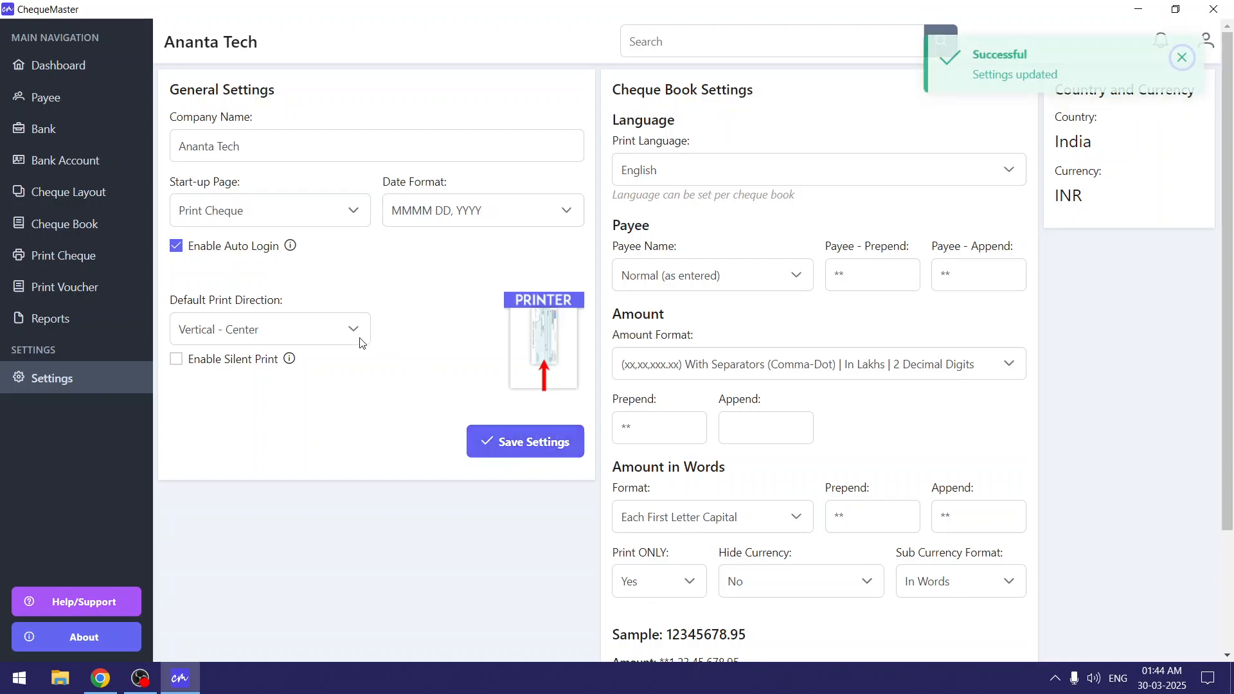
# Examine the Default Print Direction options and the printer illustration, keeping Vertical - Center selected.
pyautogui.moveTo(171, 300); pyautogui.dragTo(298, 304)
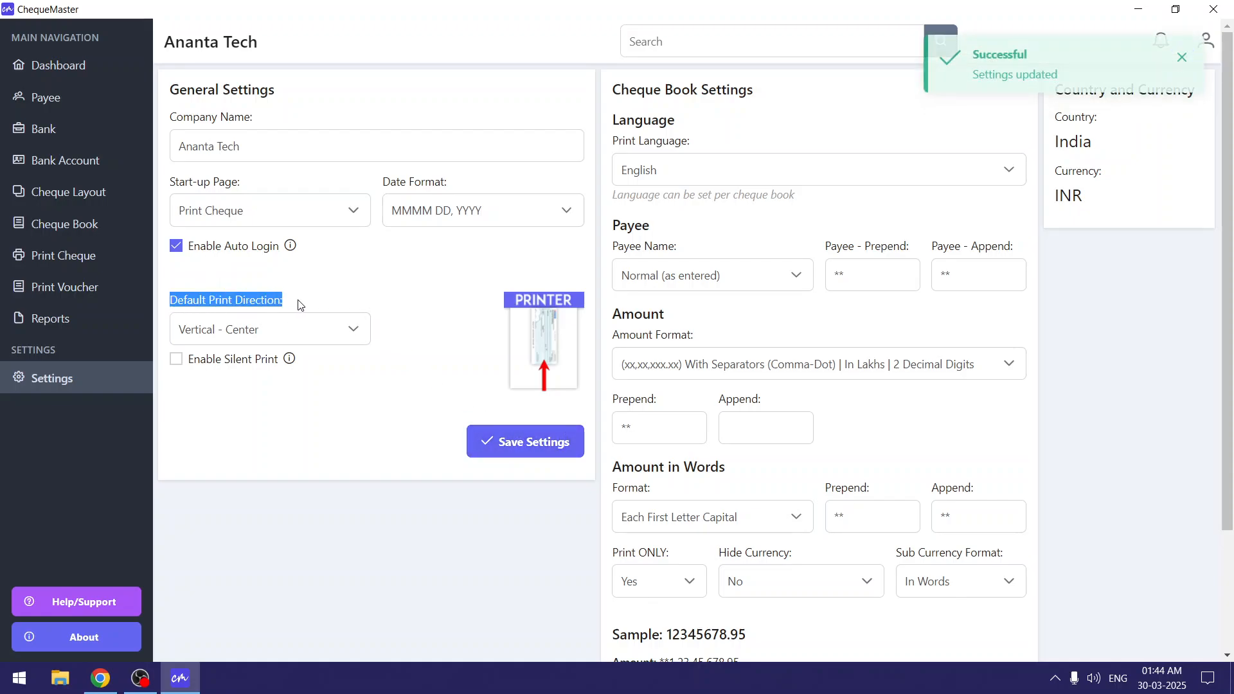
pyautogui.moveTo(211, 306); pyautogui.dragTo(277, 307)
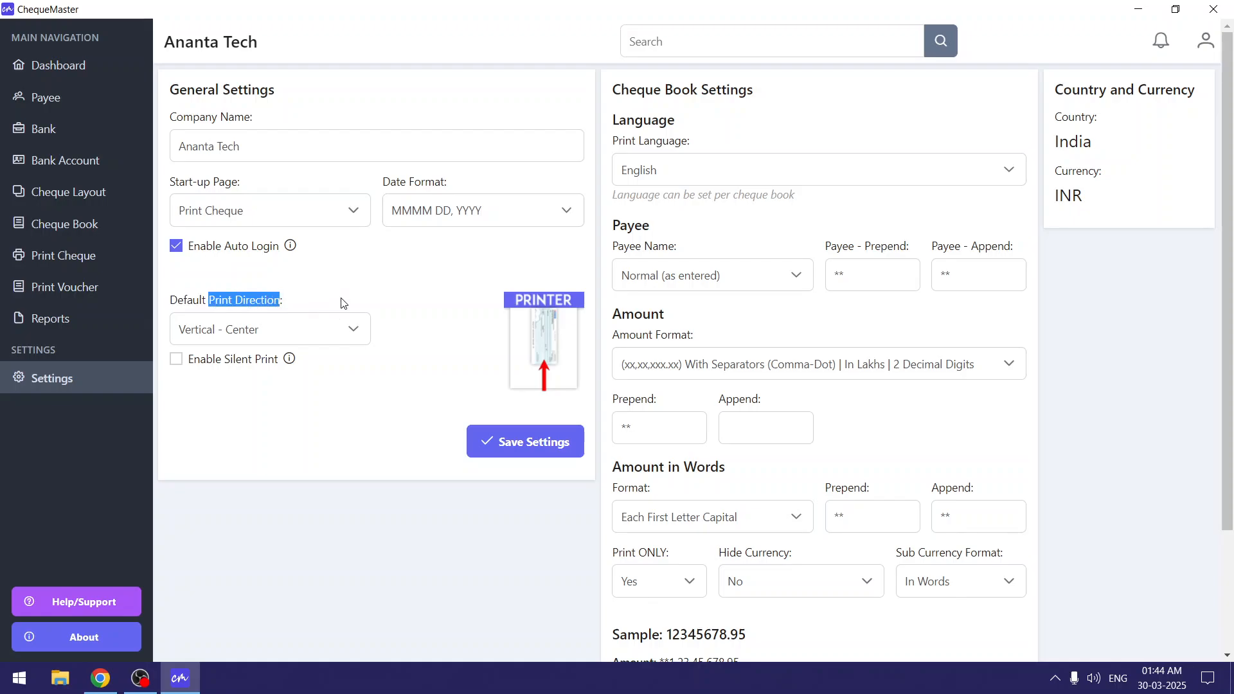
pyautogui.click(337, 335)
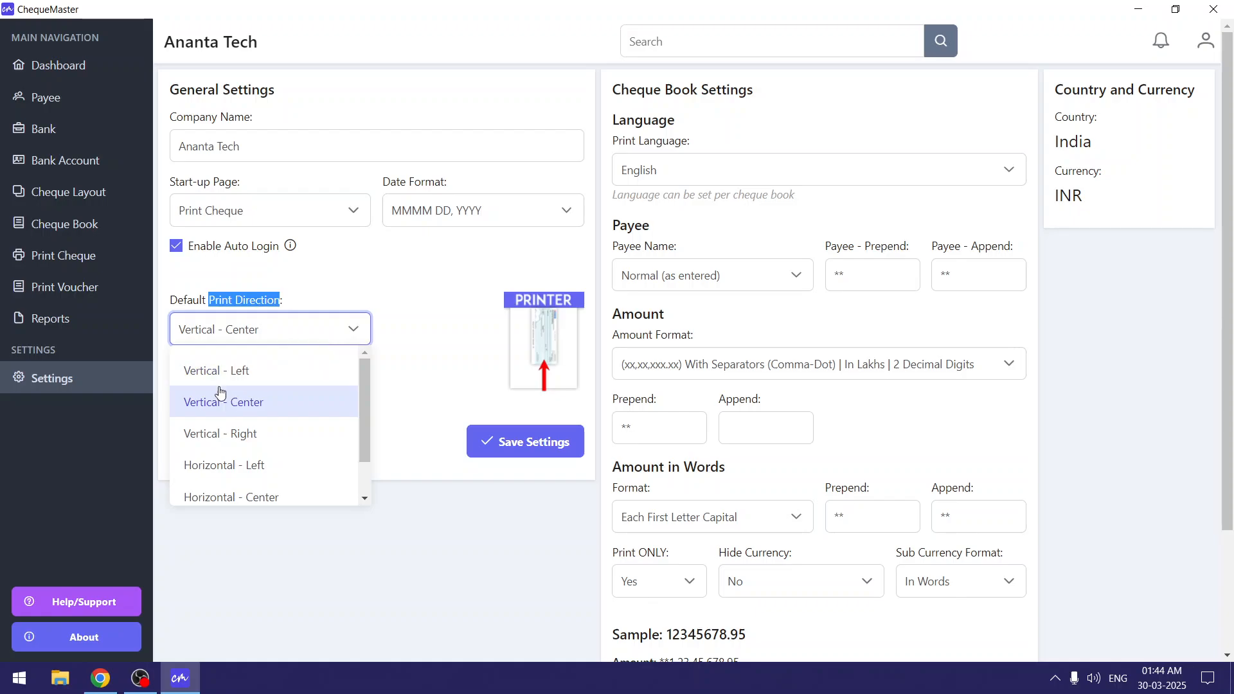
pyautogui.scroll(-1, 225, 476)
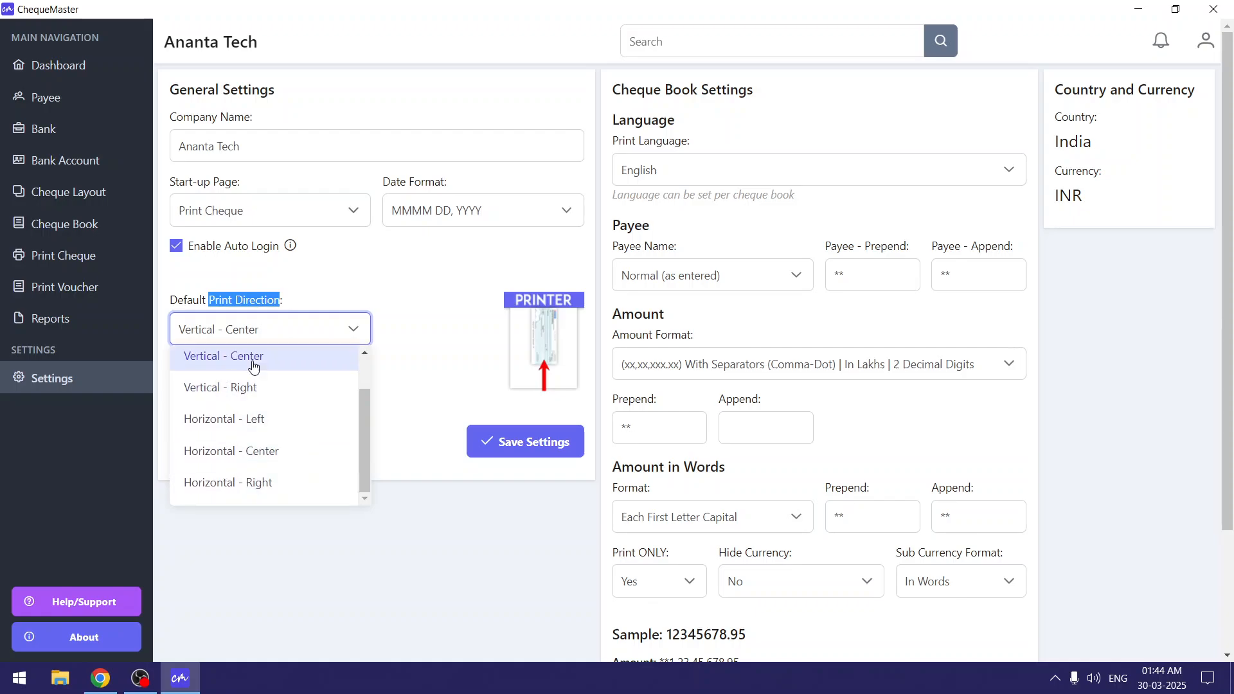
pyautogui.click(443, 351)
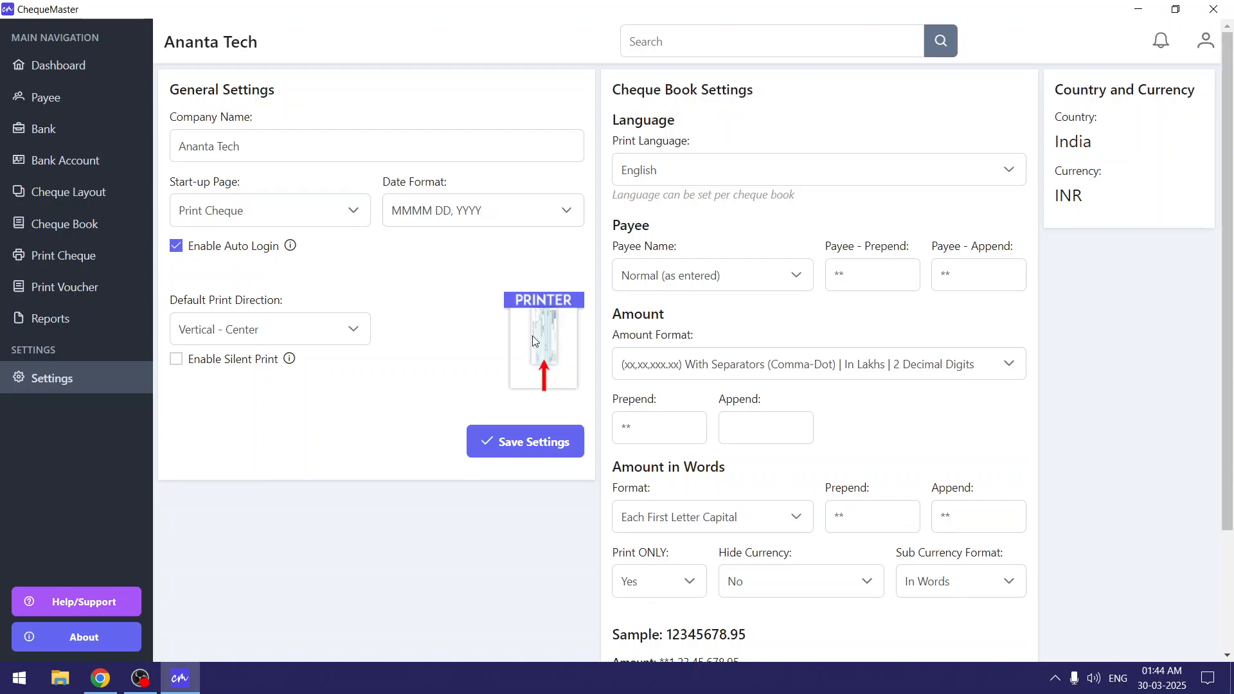
pyautogui.click(252, 334)
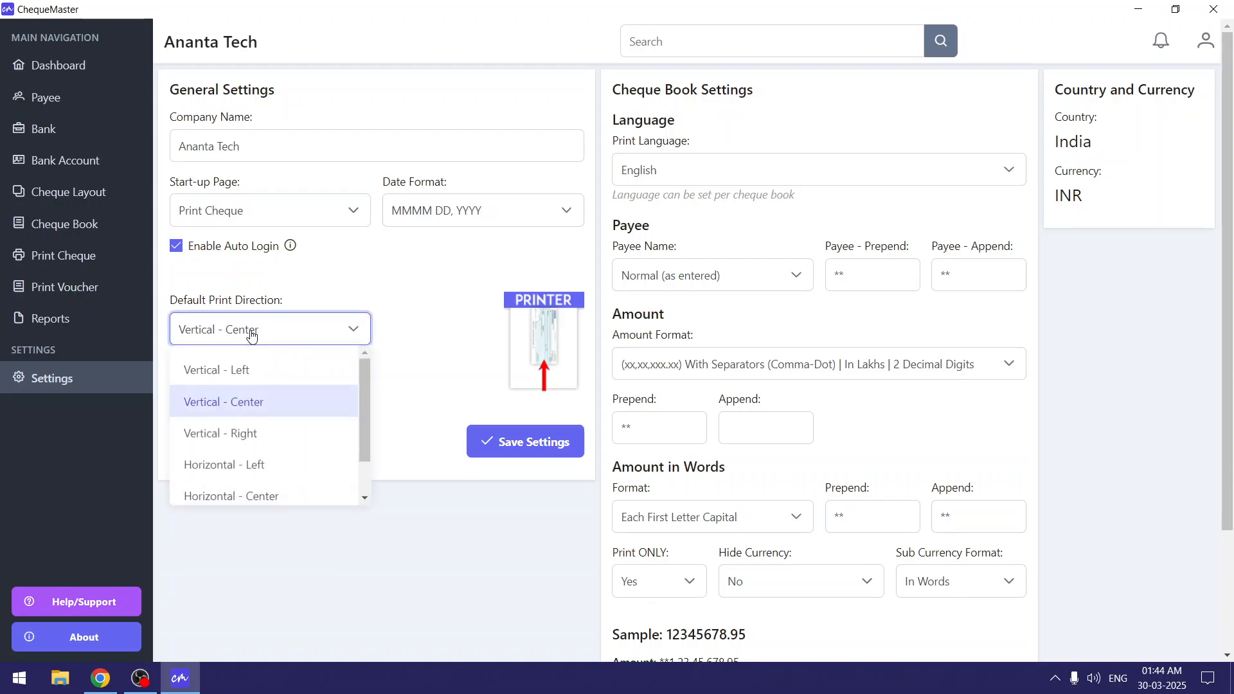
pyautogui.click(205, 400)
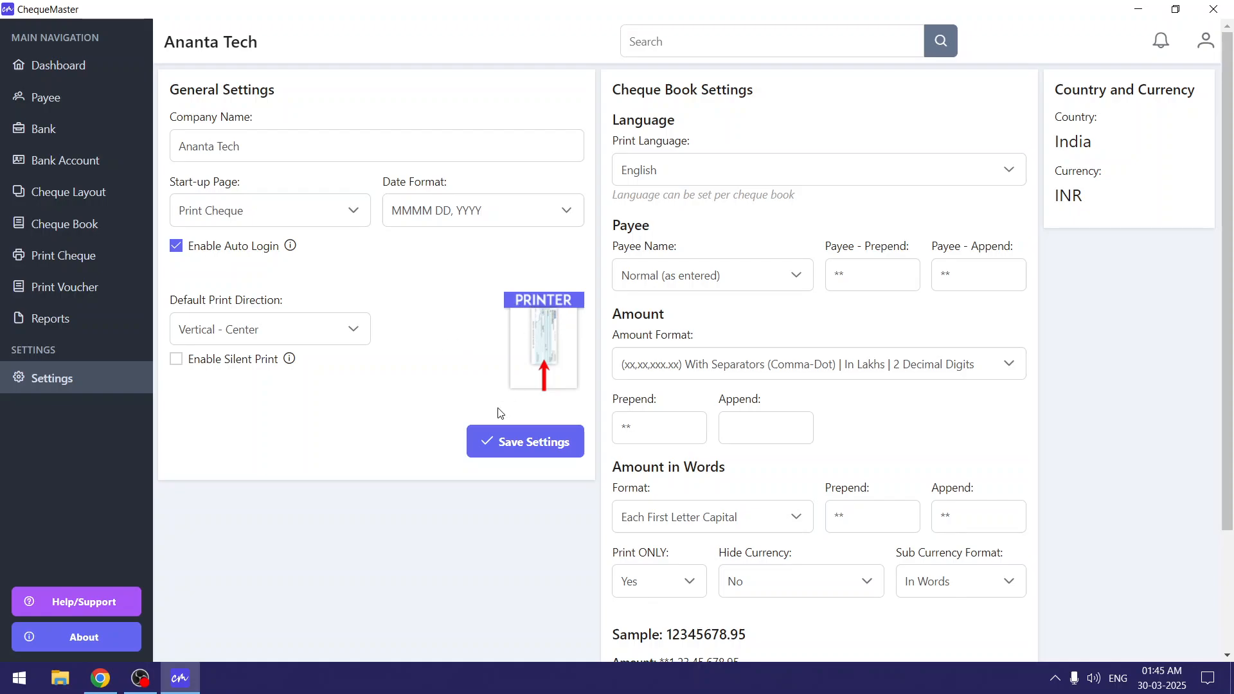
# Open the HDFC-Preferred cheque image from the desktop in Photos and rotate it through a full turn to examine each orientation.
pyautogui.click(1230, 688)
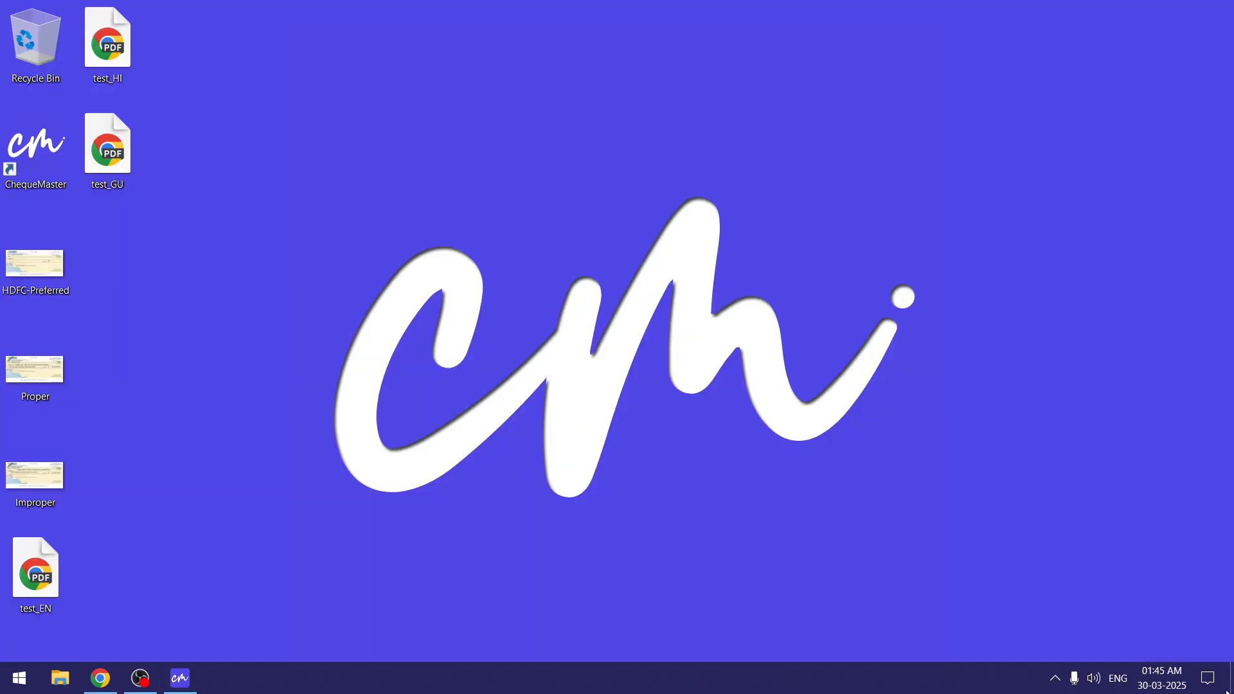
pyautogui.doubleClick(18, 265)
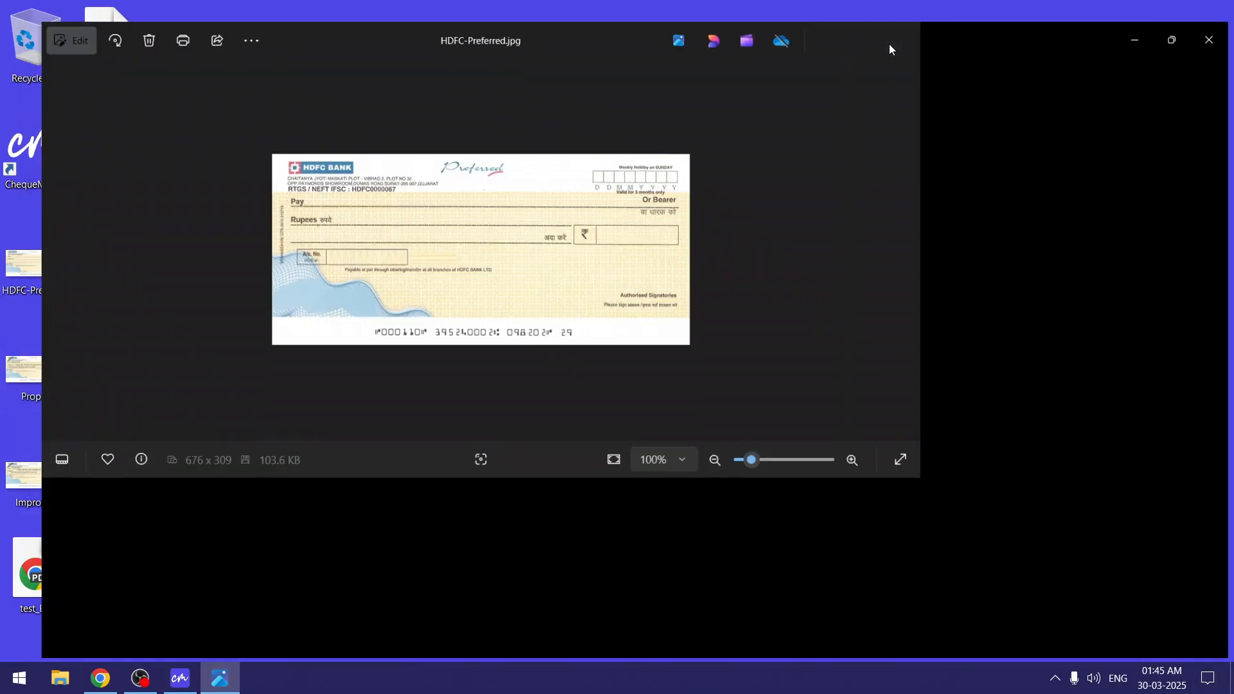
pyautogui.click(889, 43)
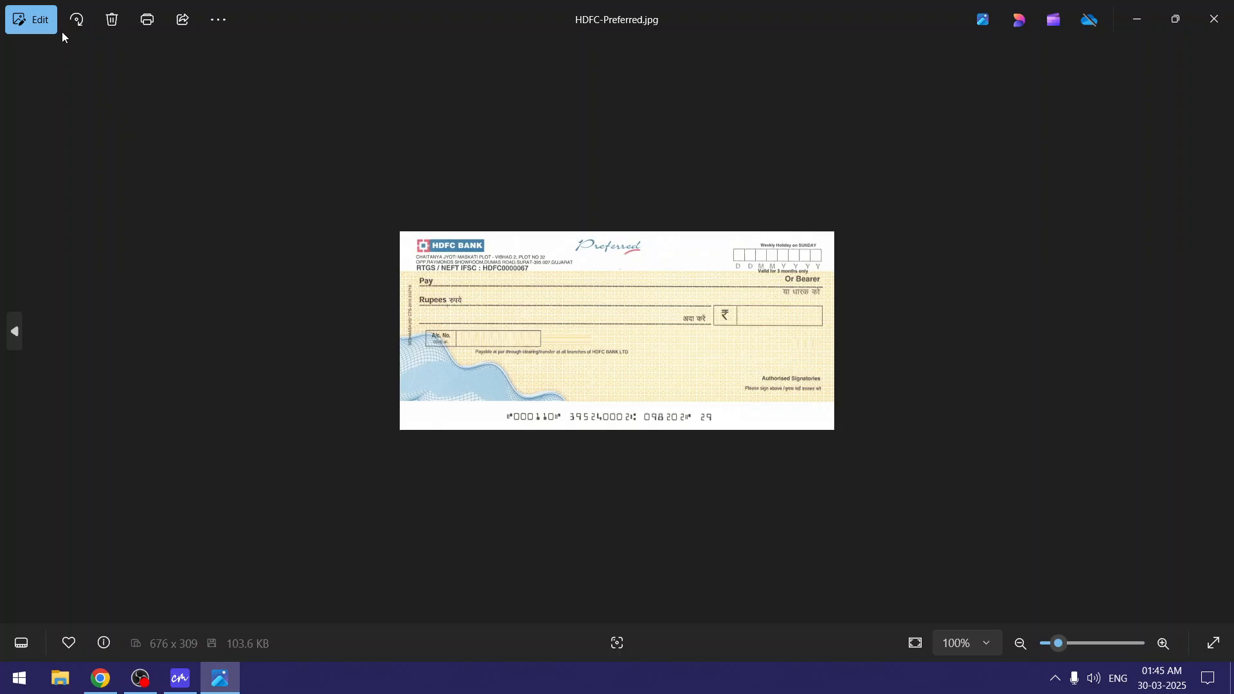
pyautogui.click(76, 19)
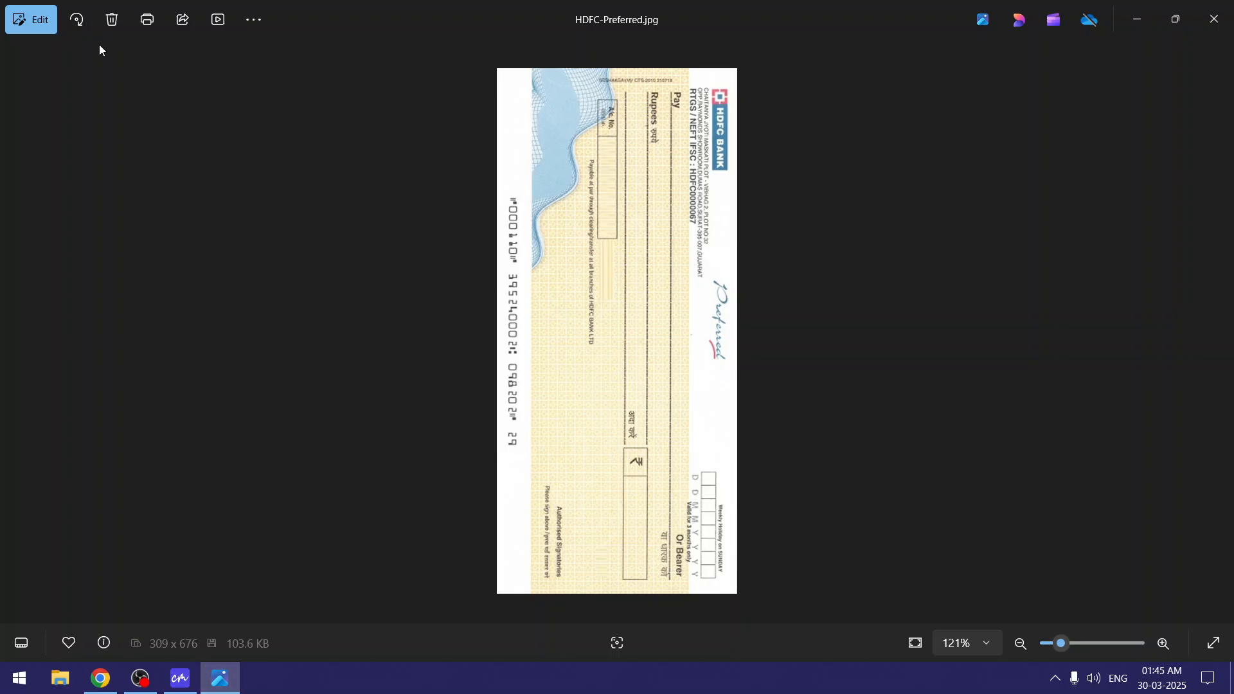
pyautogui.click(79, 21)
pyautogui.click(83, 22)
pyautogui.click(82, 22)
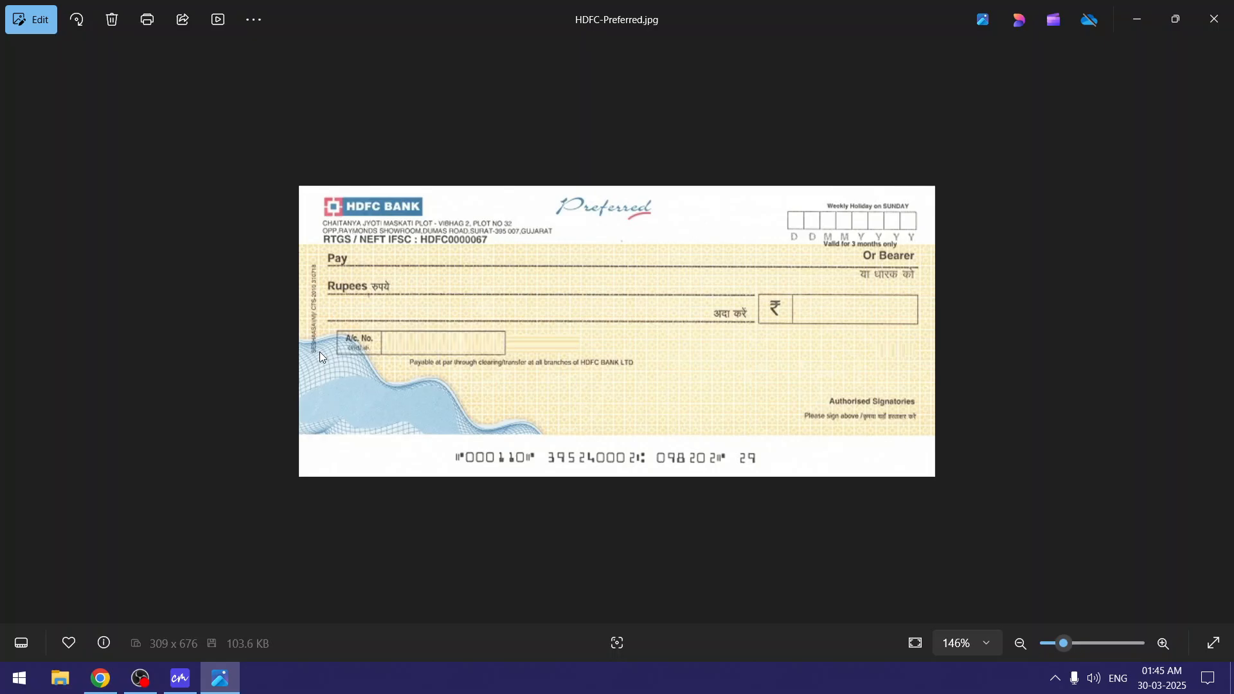
# Switch back to ChequeMaster and set the Default Print Direction to Vertical - Left.
pyautogui.click(179, 680)
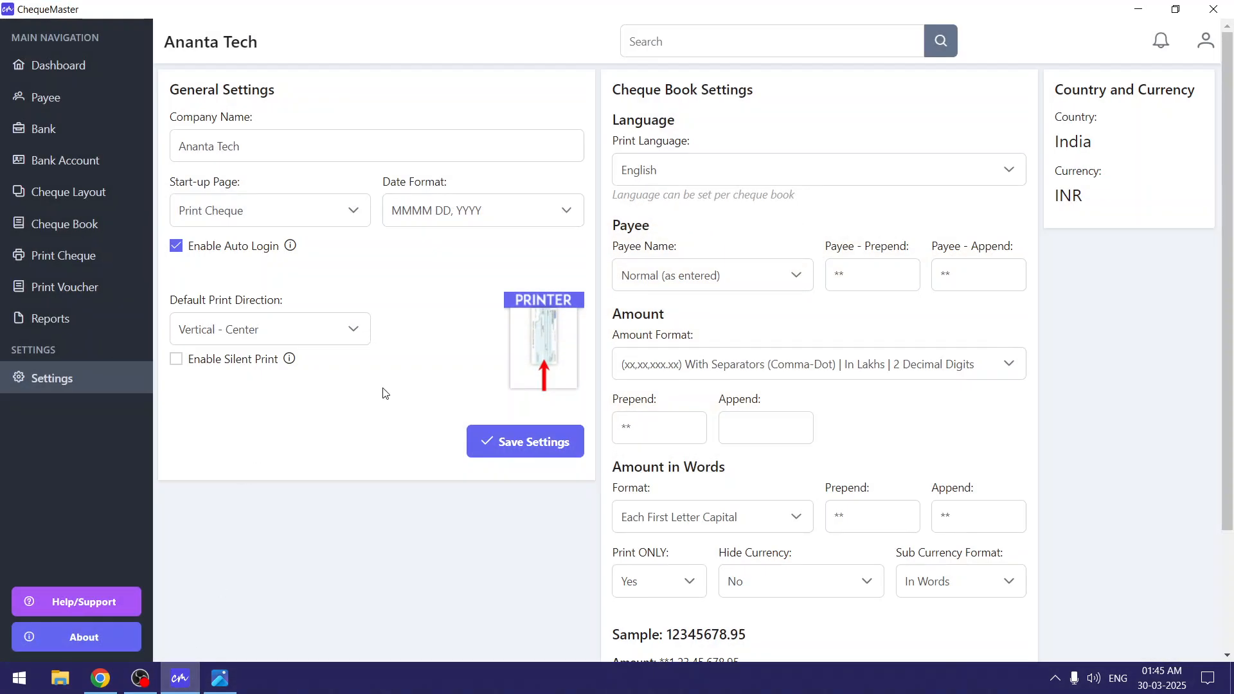
pyautogui.click(322, 328)
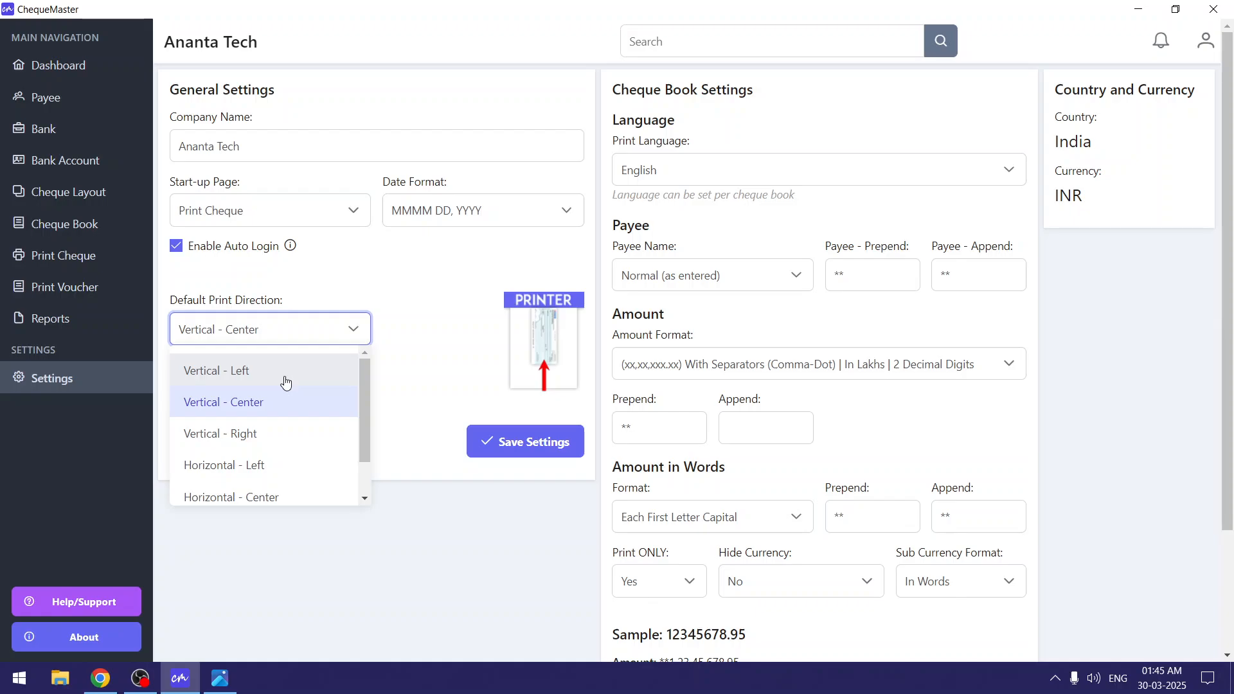
pyautogui.click(292, 379)
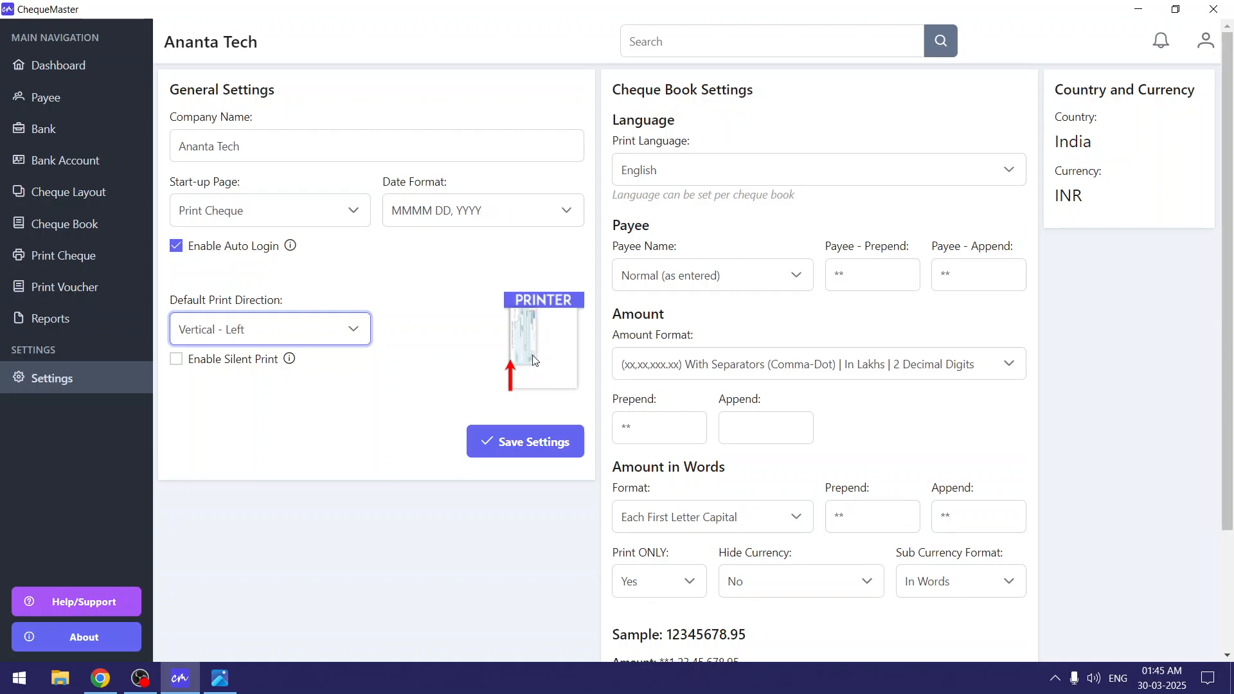
# Try Vertical - Right as the Default Print Direction, check the printer illustration, and select Vertical - Center.
pyautogui.click(315, 339)
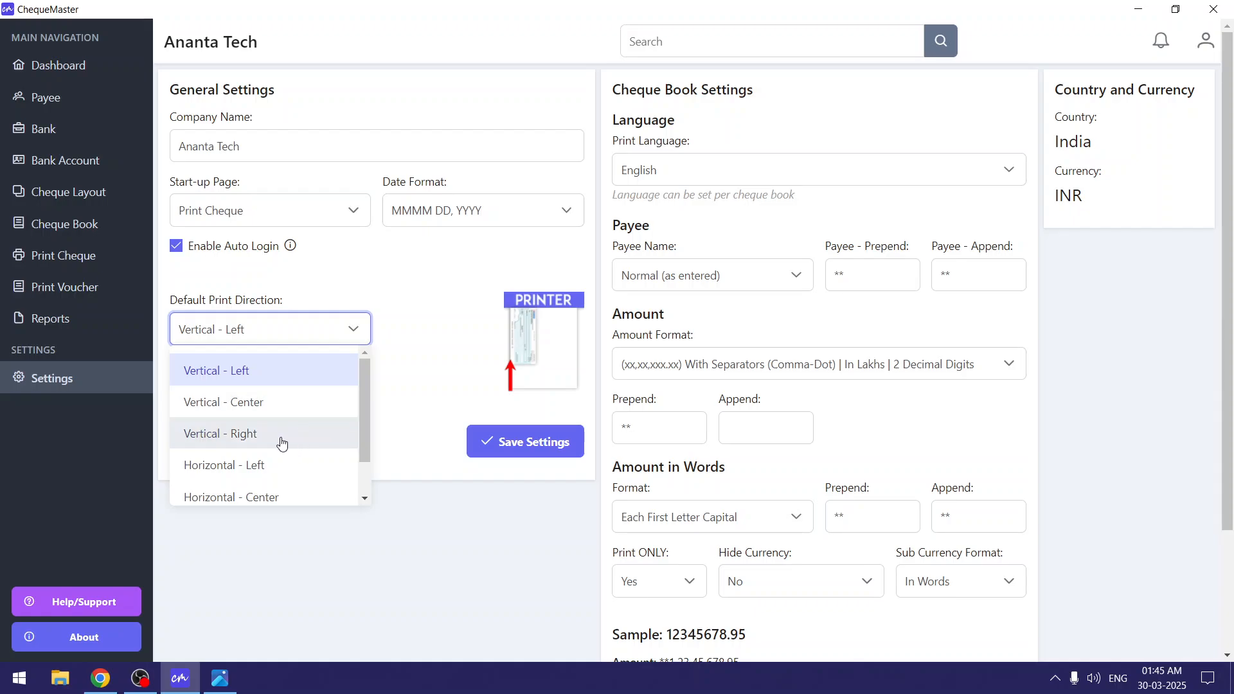
pyautogui.click(253, 434)
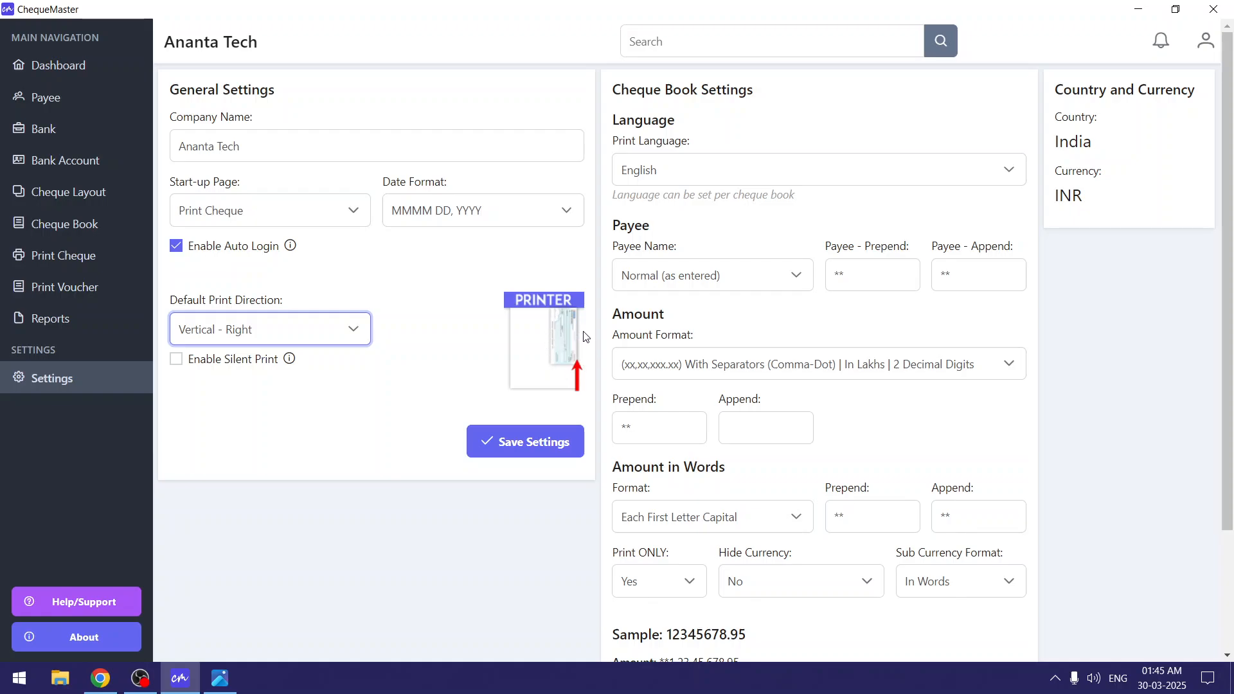
pyautogui.click(288, 335)
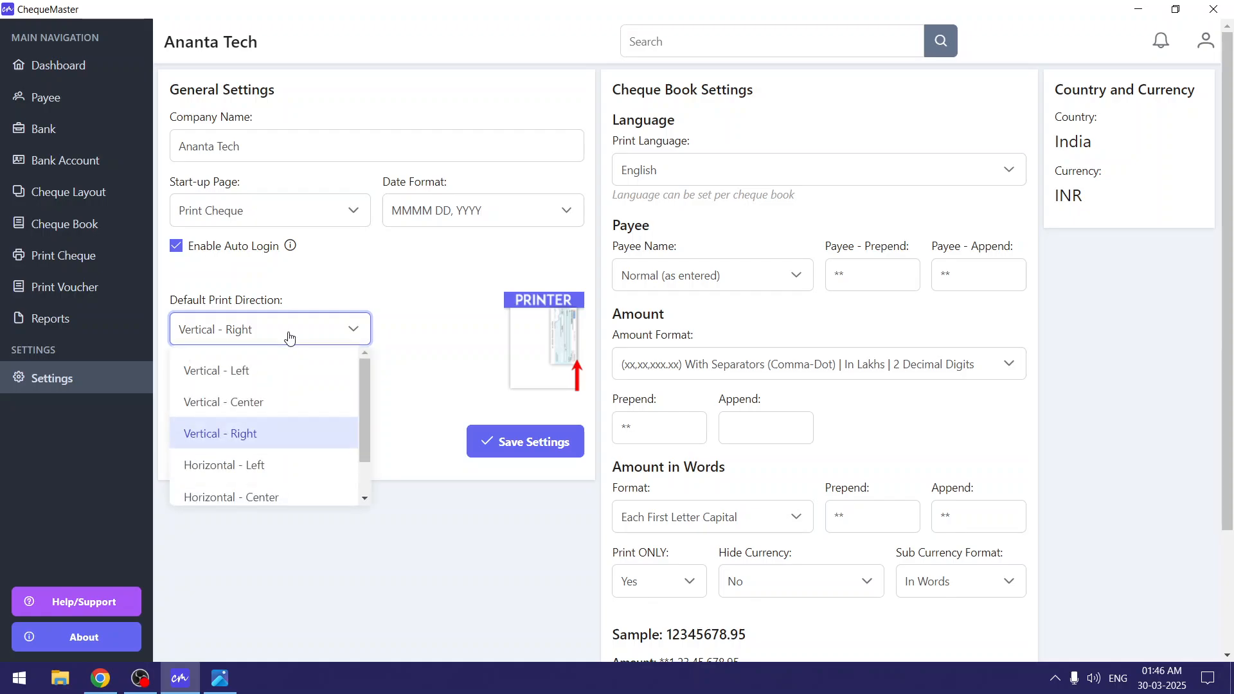
pyautogui.click(267, 412)
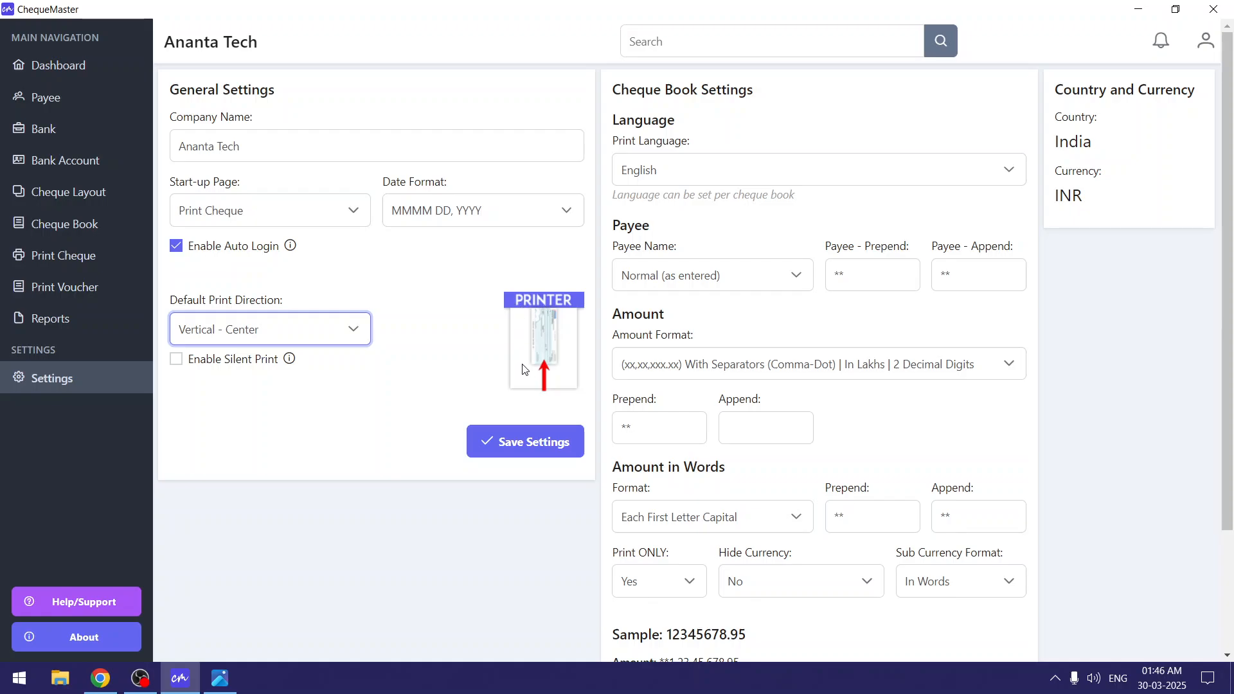
# Try Horizontal - Left, Horizontal - Center and Horizontal - Right as the Default Print Direction, checking the printer illustration for each.
pyautogui.click(353, 334)
pyautogui.scroll(-1, 298, 435)
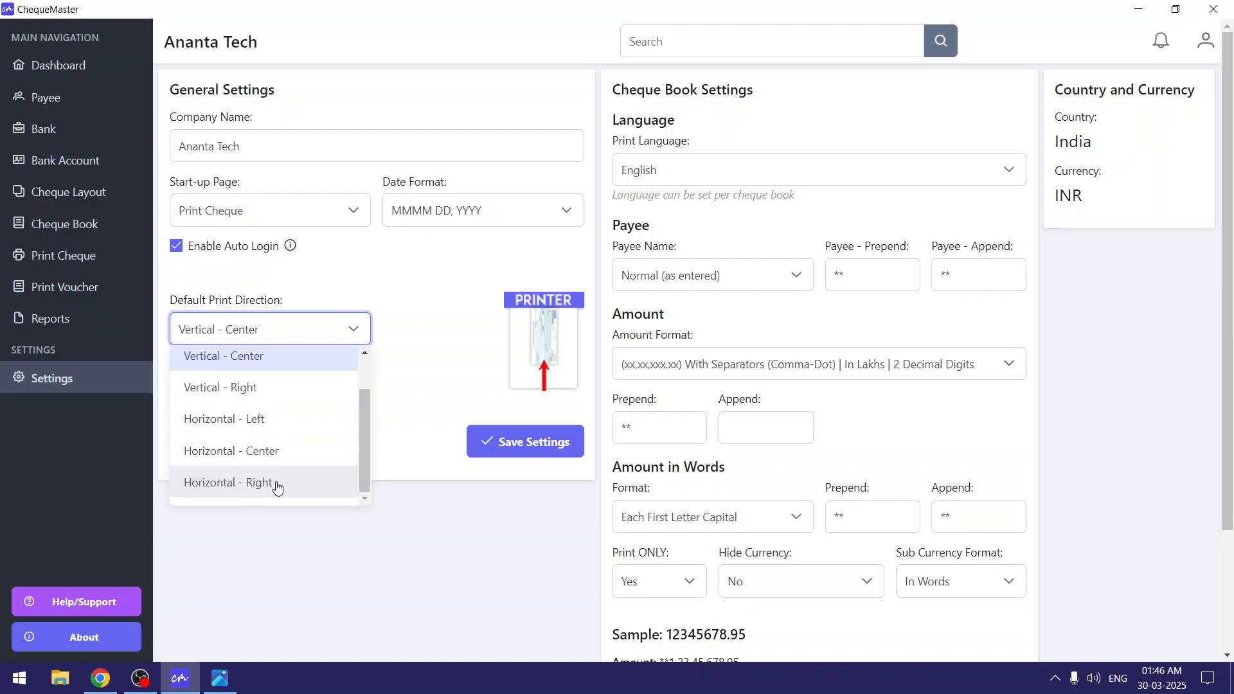
pyautogui.click(276, 419)
pyautogui.click(322, 335)
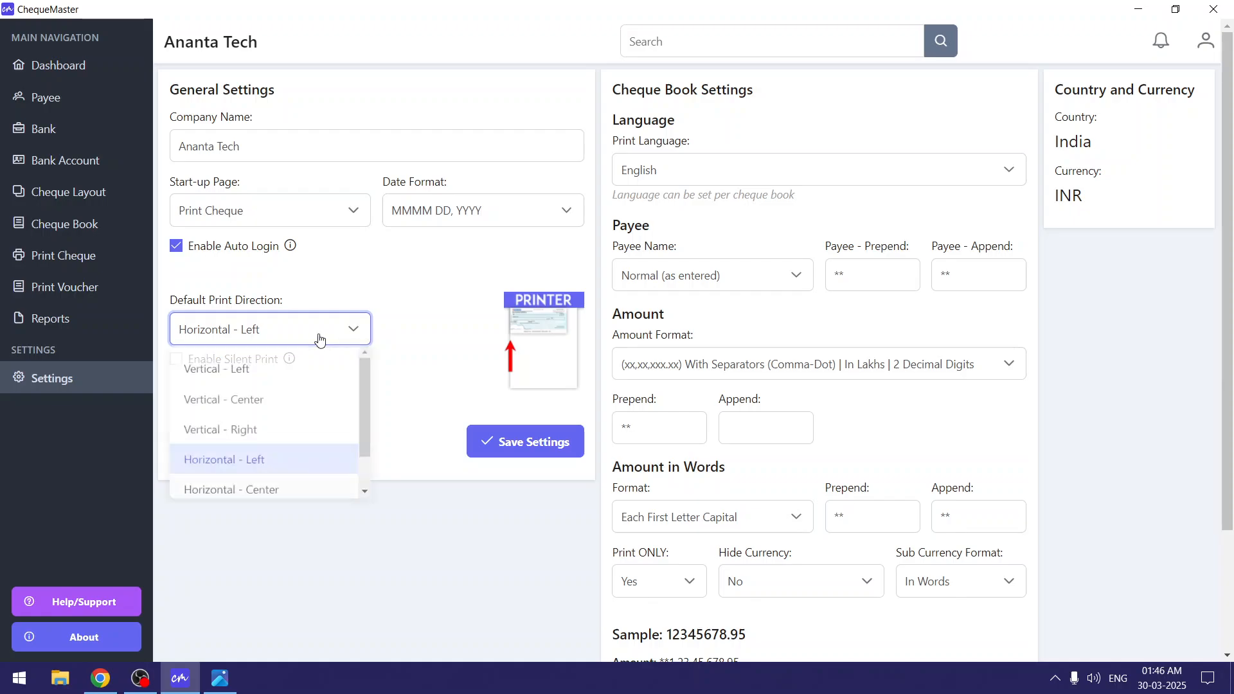
pyautogui.scroll(-1, 273, 458)
pyautogui.click(277, 449)
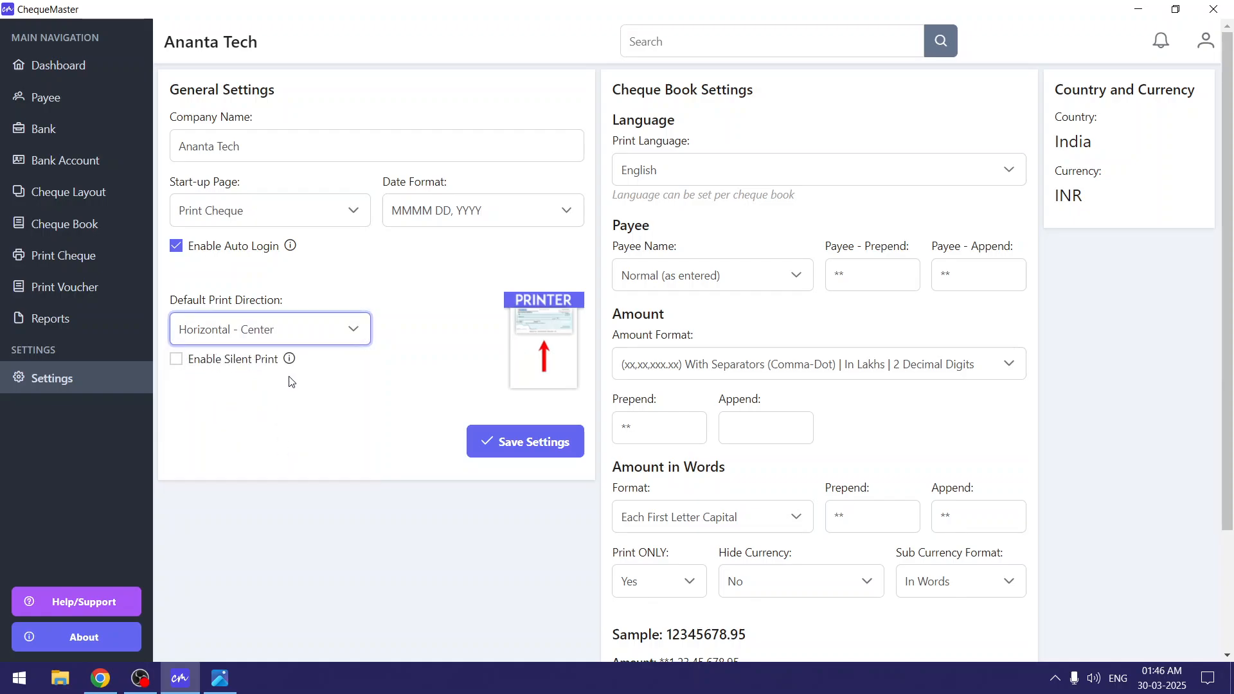
pyautogui.click(341, 322)
pyautogui.scroll(-1, 293, 465)
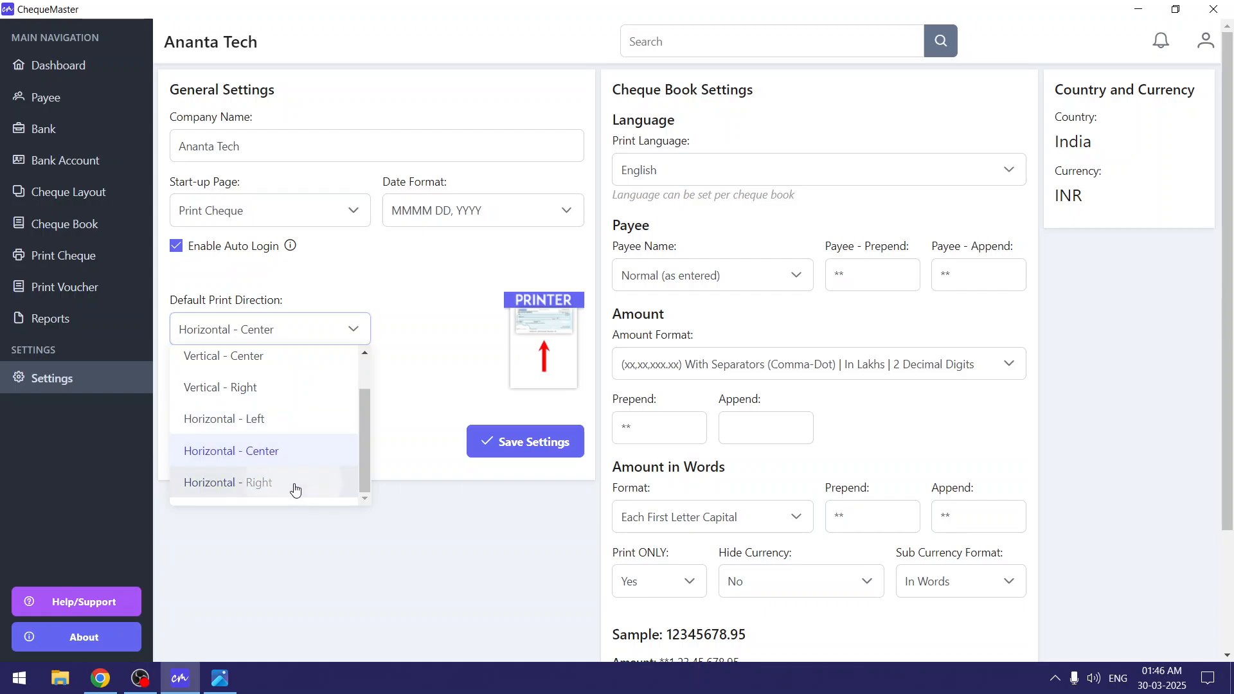
pyautogui.click(292, 485)
# Set the Default Print Direction back to Vertical - Center.
pyautogui.click(352, 336)
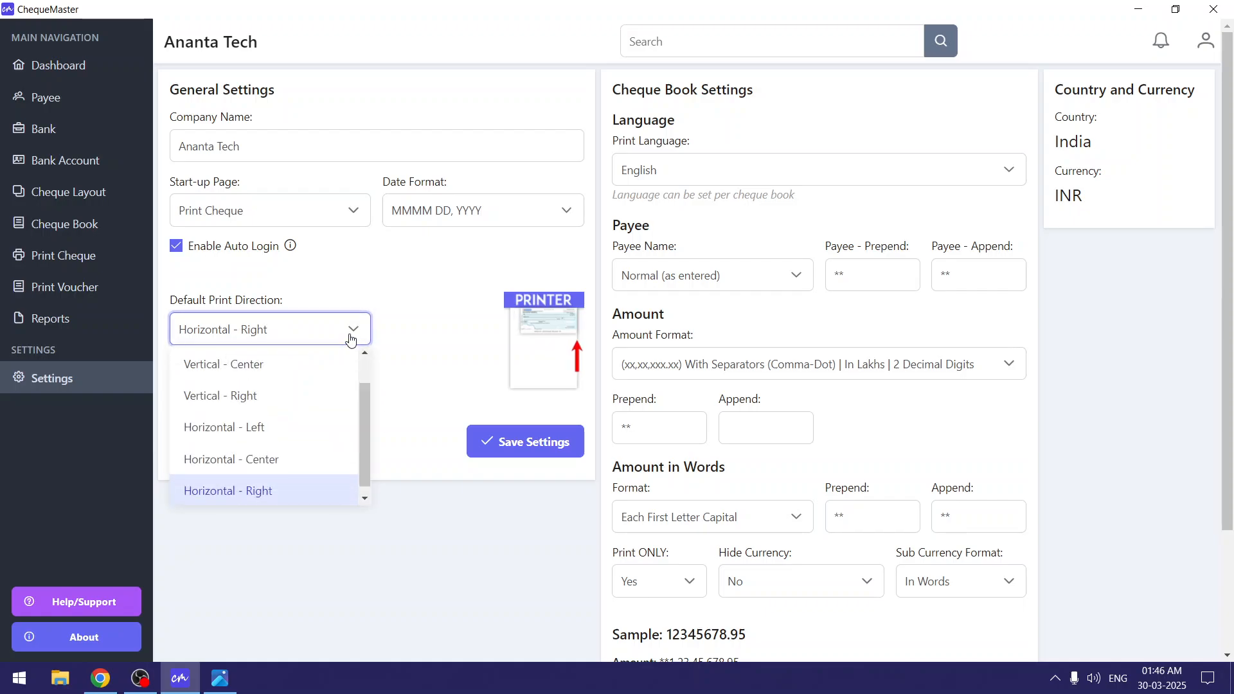
pyautogui.scroll(1, 299, 424)
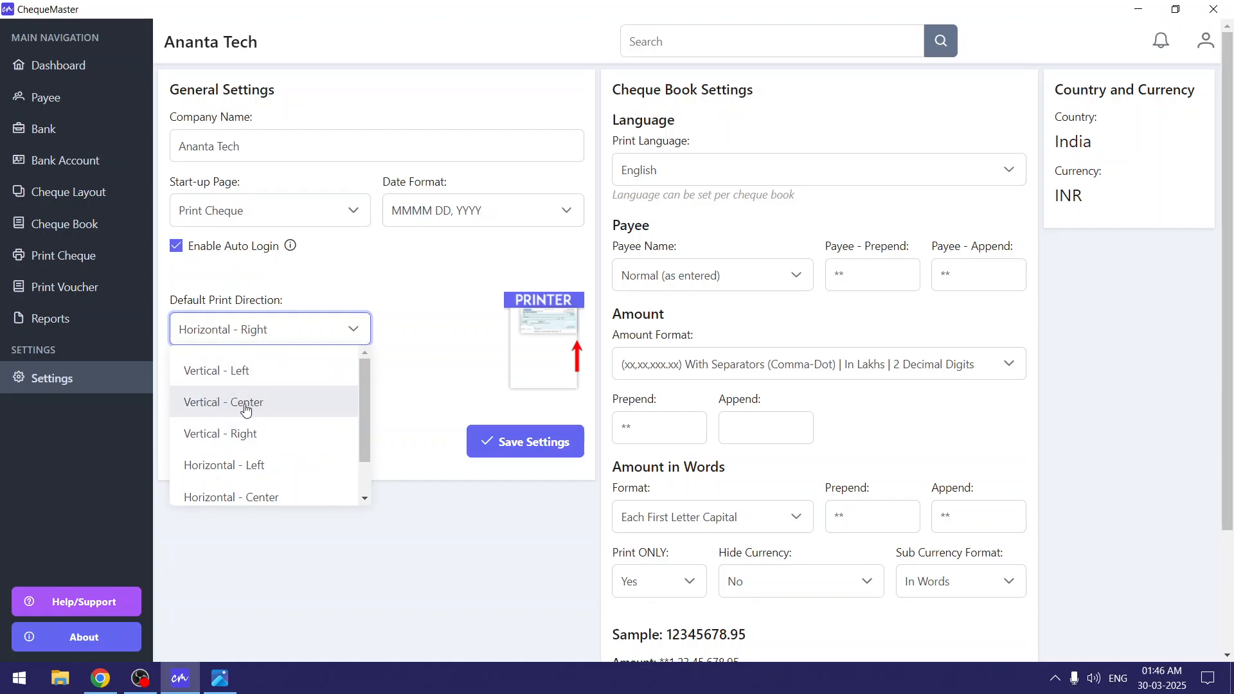
pyautogui.click(302, 407)
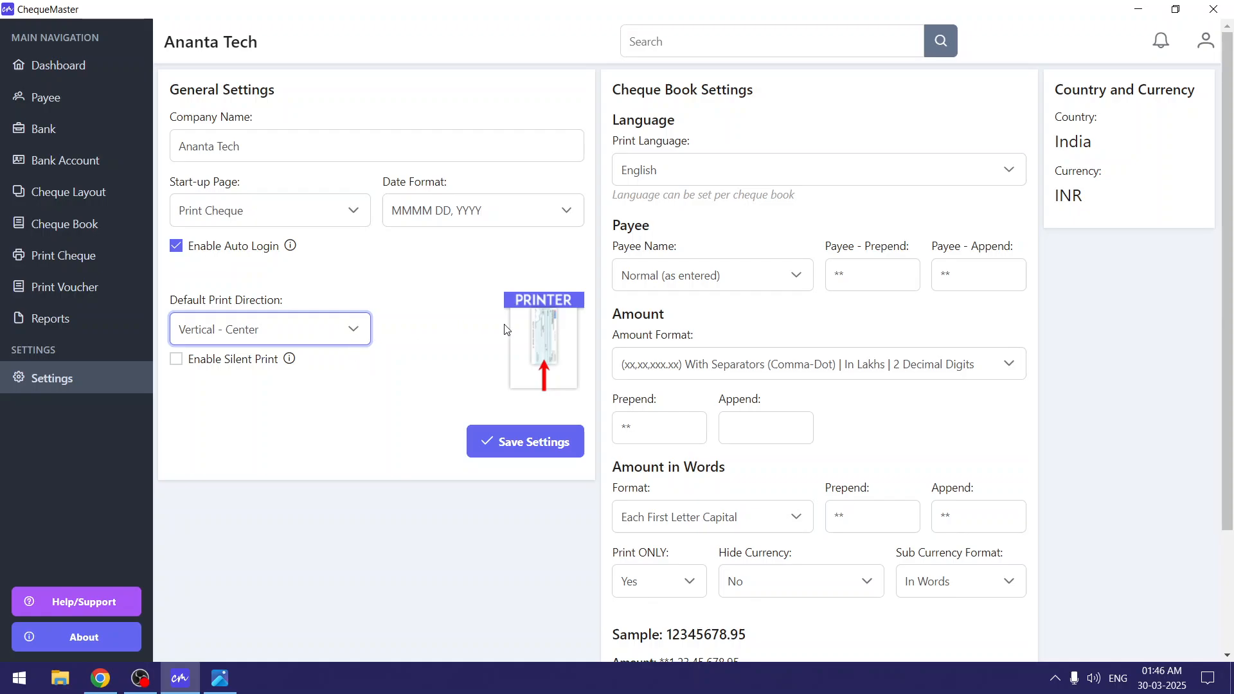
pyautogui.click(544, 373)
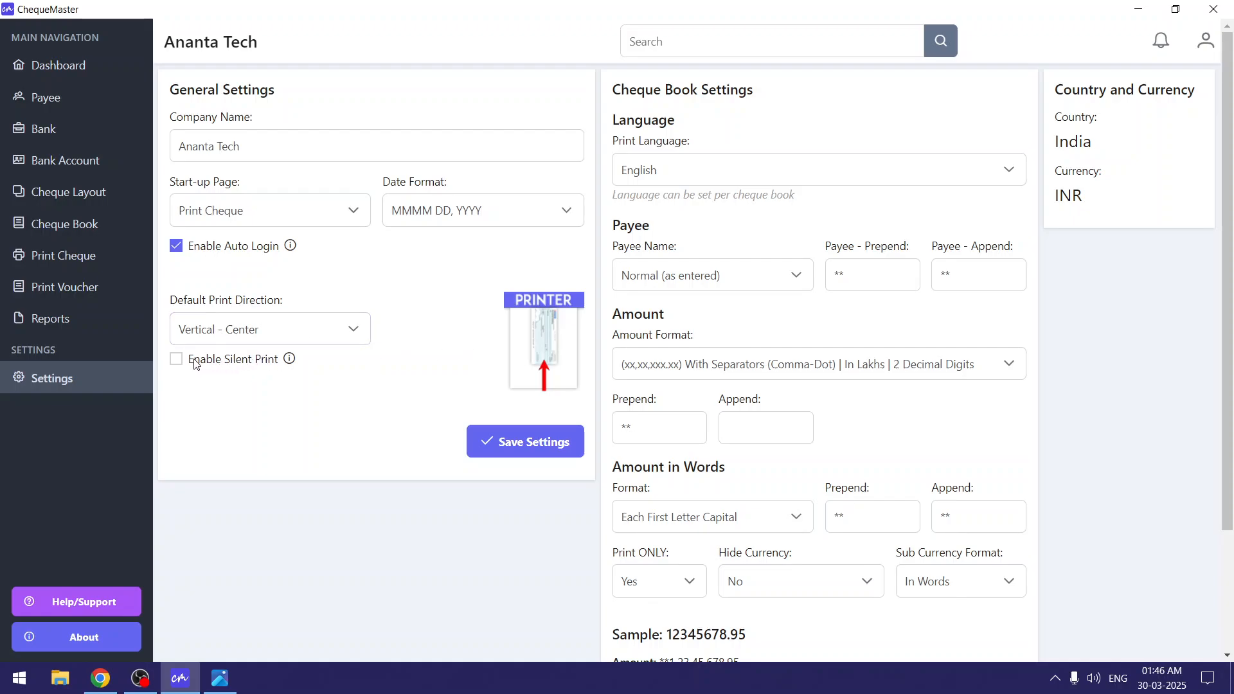
# Review the Enable Silent Print option, leave it unchecked, and save the general settings.
pyautogui.moveTo(192, 366); pyautogui.dragTo(281, 398)
pyautogui.click(232, 363)
pyautogui.click(260, 415)
pyautogui.click(229, 360)
pyautogui.click(523, 442)
# Look over the General Settings and Cheque Book Settings sections of the settings page.
pyautogui.scroll(-3, 369, 424)
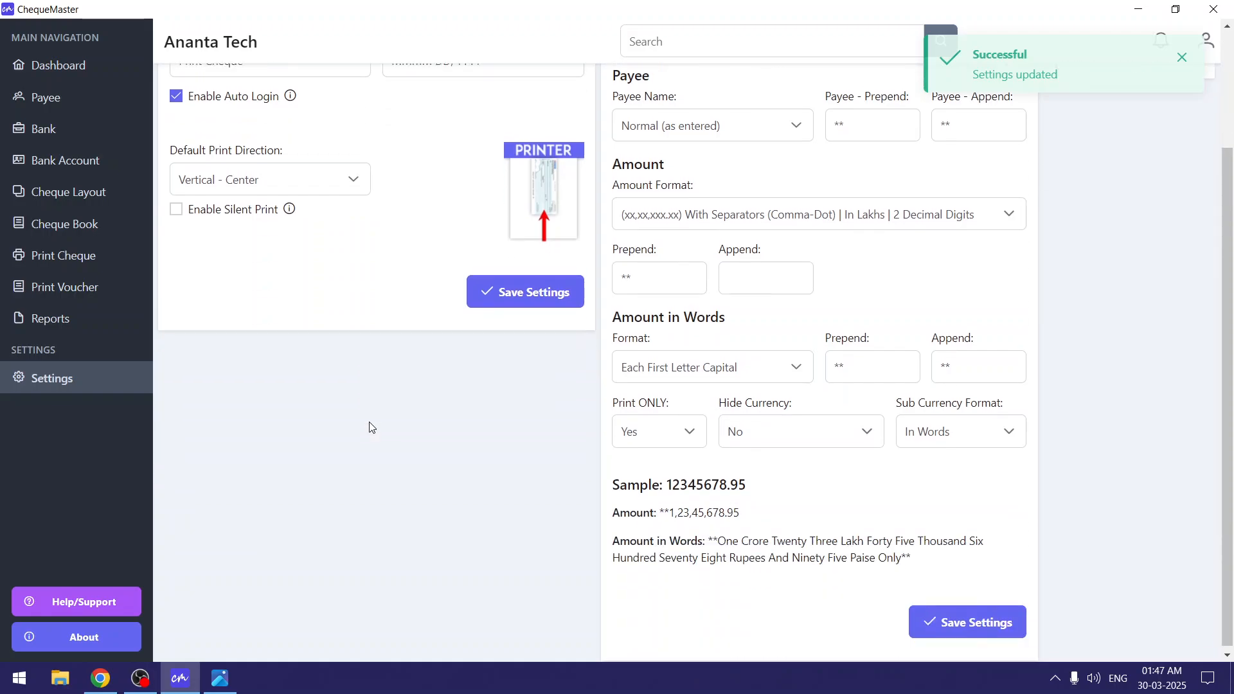
pyautogui.scroll(3, 361, 407)
pyautogui.moveTo(193, 87); pyautogui.dragTo(273, 86)
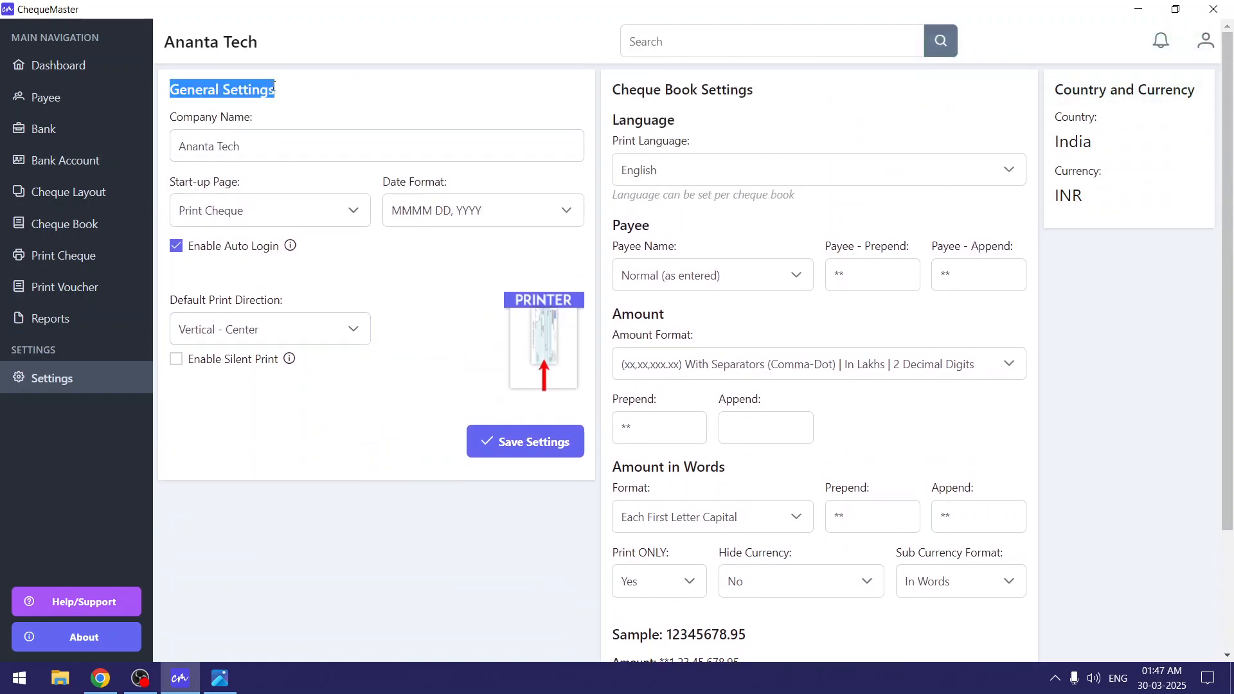
pyautogui.click(273, 86)
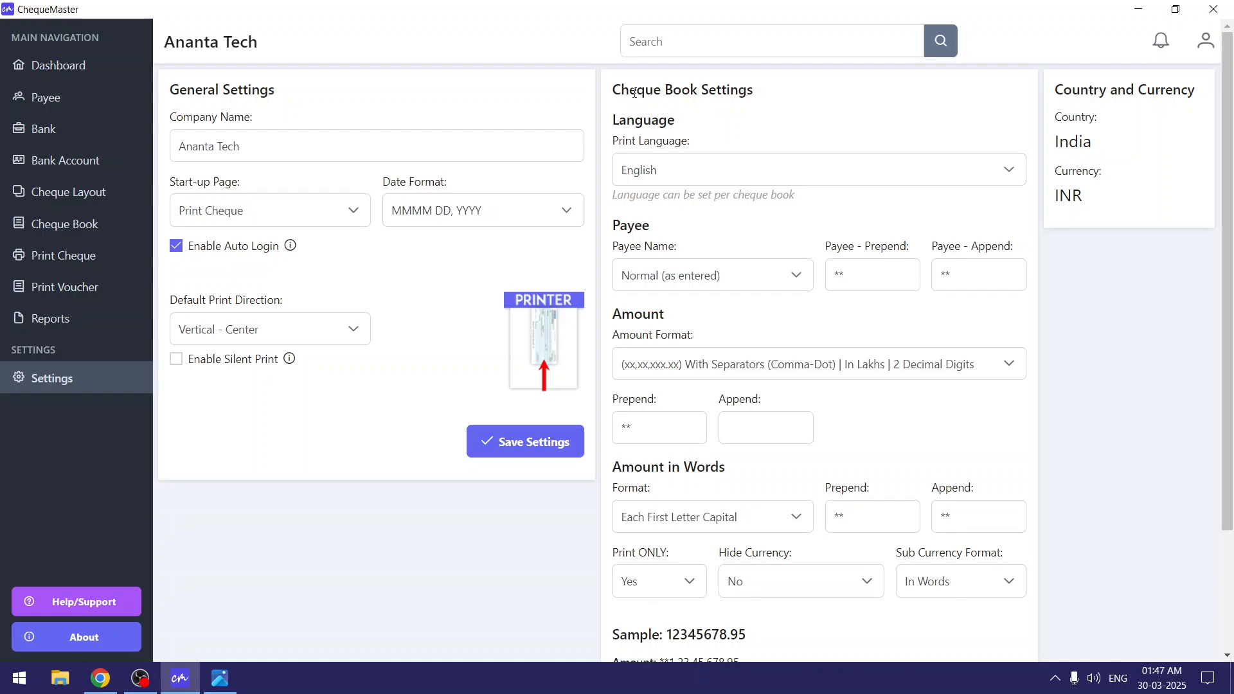
pyautogui.moveTo(614, 91); pyautogui.dragTo(724, 106)
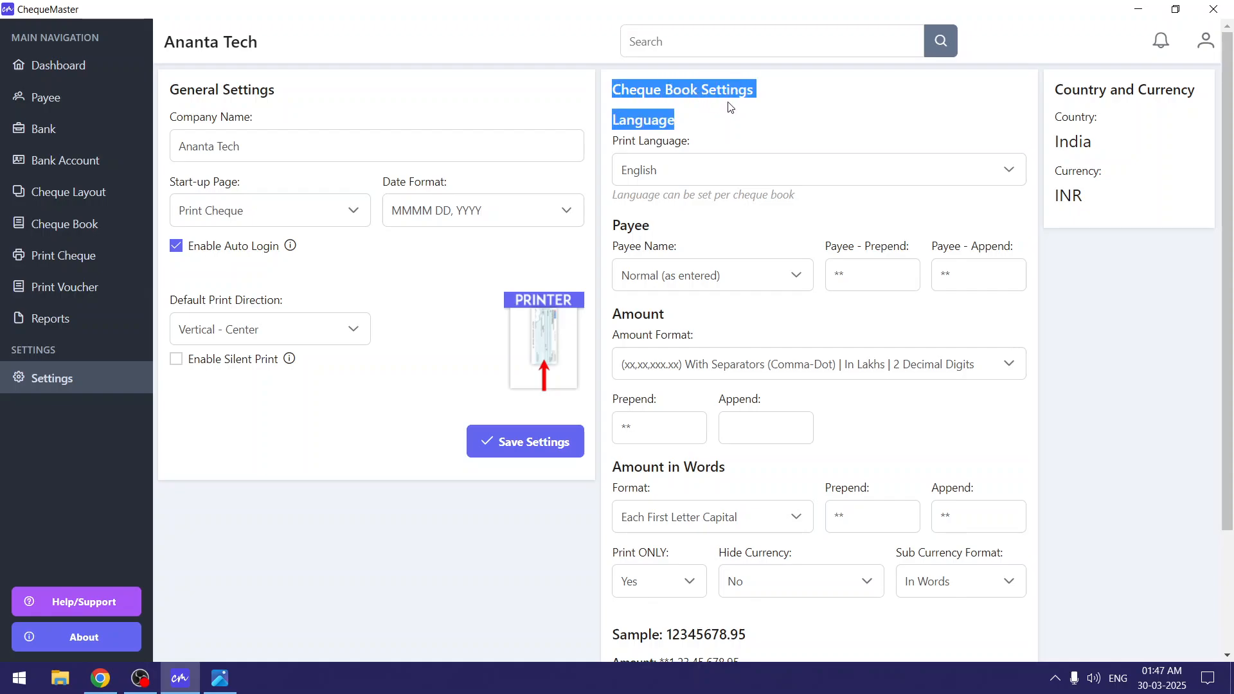
pyautogui.click(645, 138)
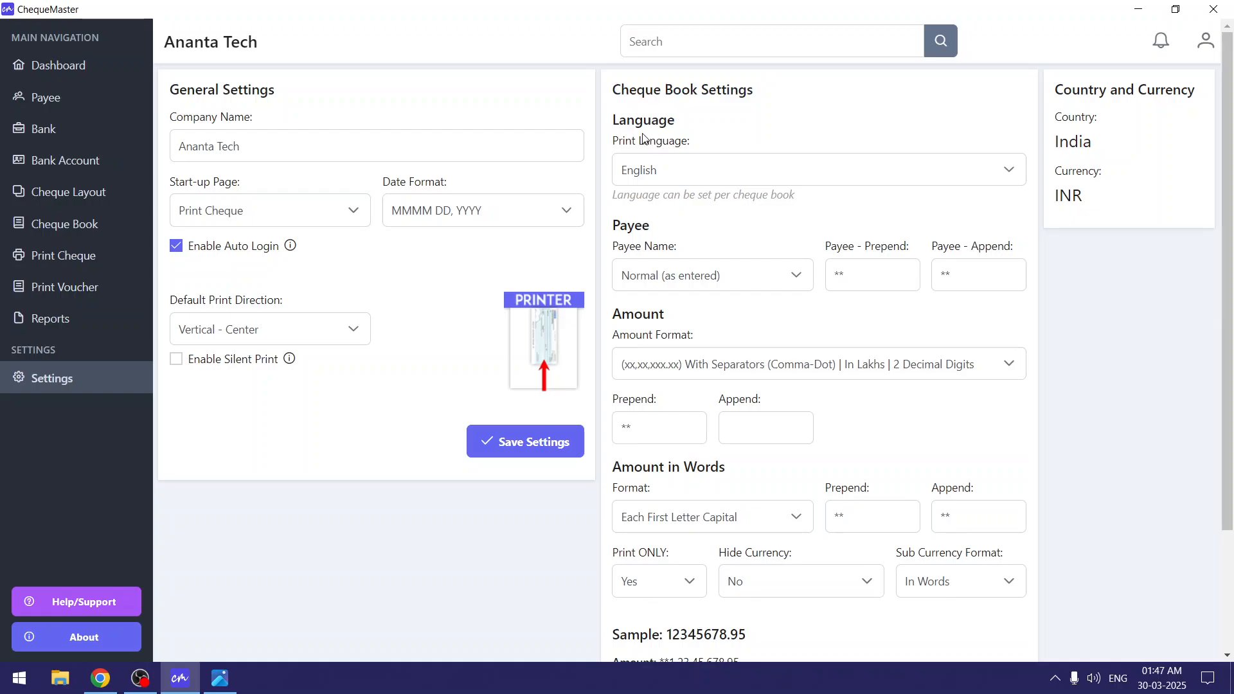
# Examine the available Print Language options in the Cheque Book Settings, keeping English selected.
pyautogui.moveTo(616, 144); pyautogui.dragTo(716, 146)
pyautogui.click(718, 148)
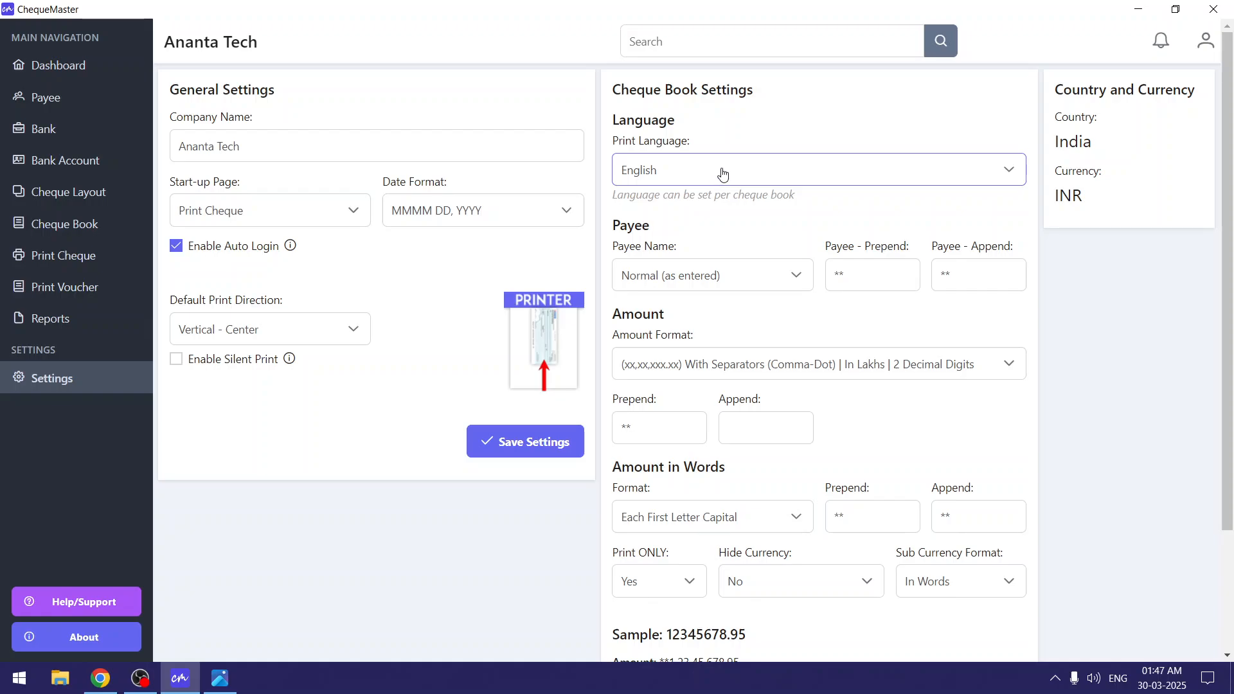
pyautogui.click(721, 173)
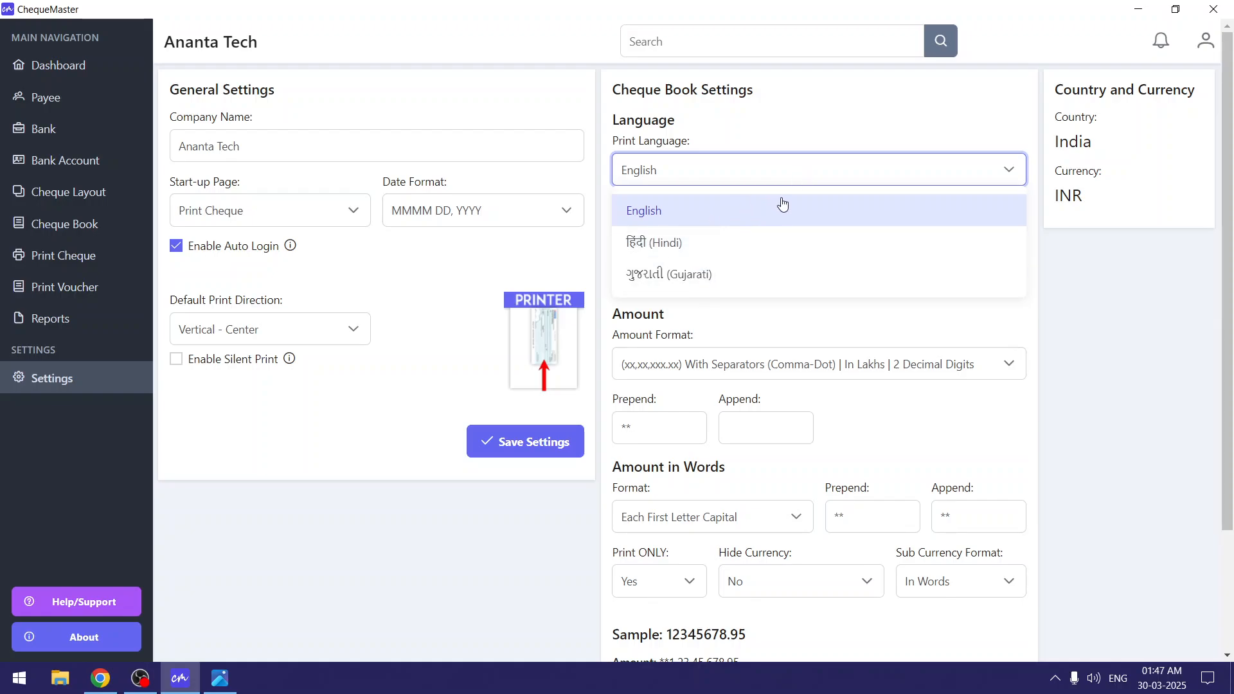
pyautogui.click(787, 177)
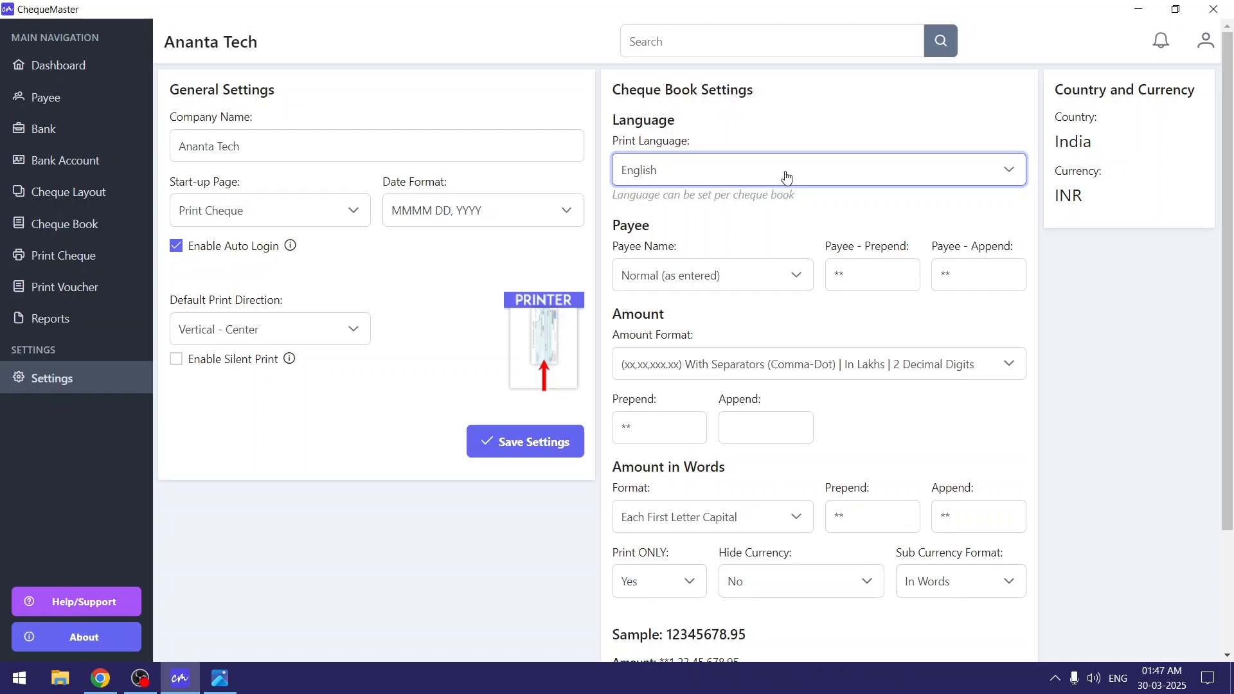
pyautogui.click(786, 177)
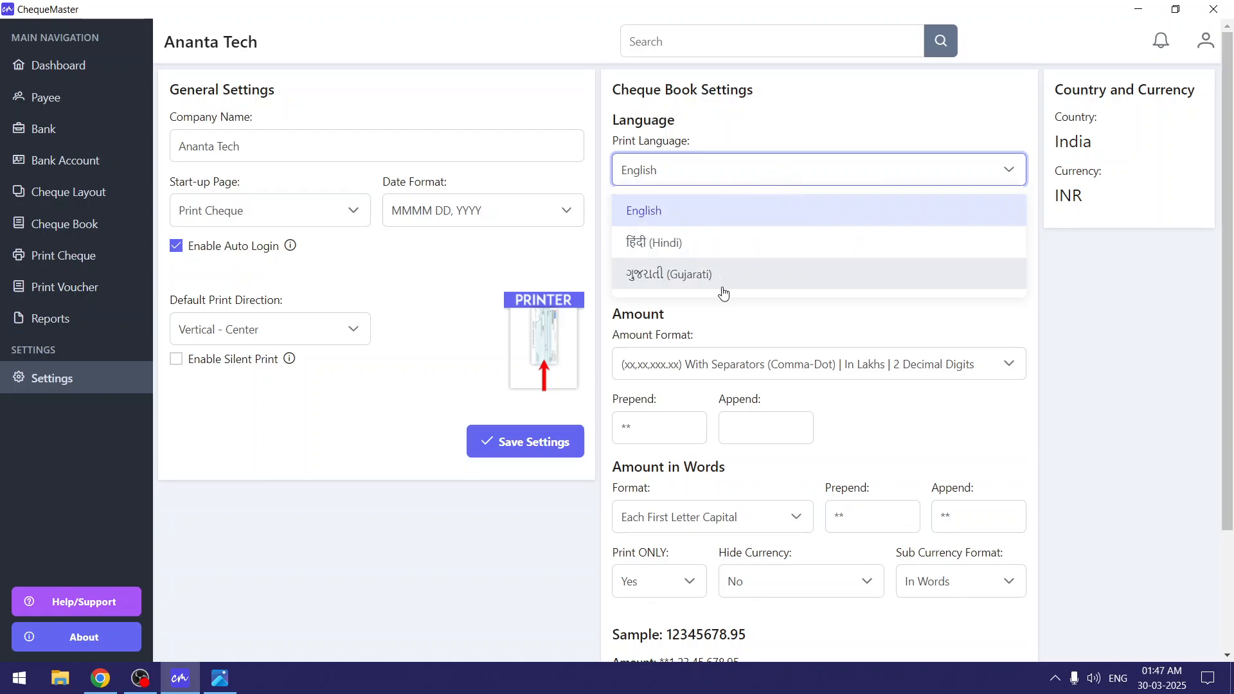
pyautogui.click(741, 177)
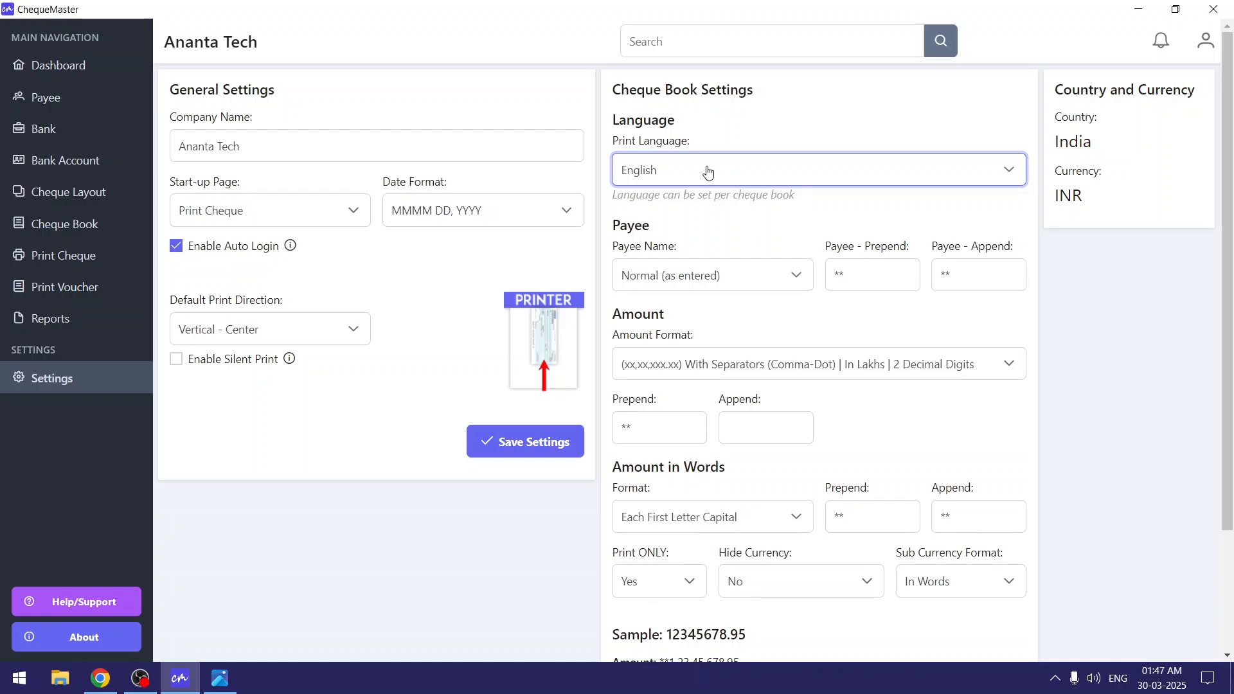
# Read the sample Amount and Amount in Words shown for the English print language.
pyautogui.scroll(-1, 725, 237)
pyautogui.scroll(1, 725, 287)
pyautogui.scroll(-1, 705, 237)
pyautogui.moveTo(709, 629); pyautogui.dragTo(881, 612)
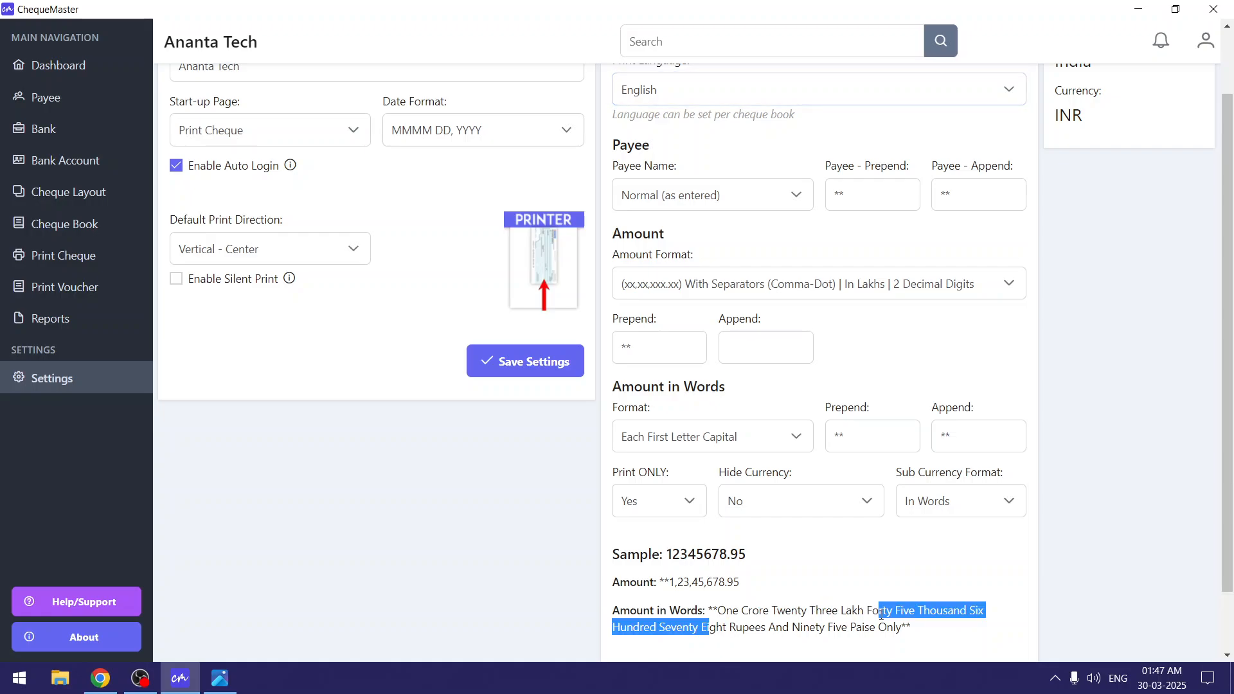
pyautogui.moveTo(670, 583); pyautogui.dragTo(902, 627)
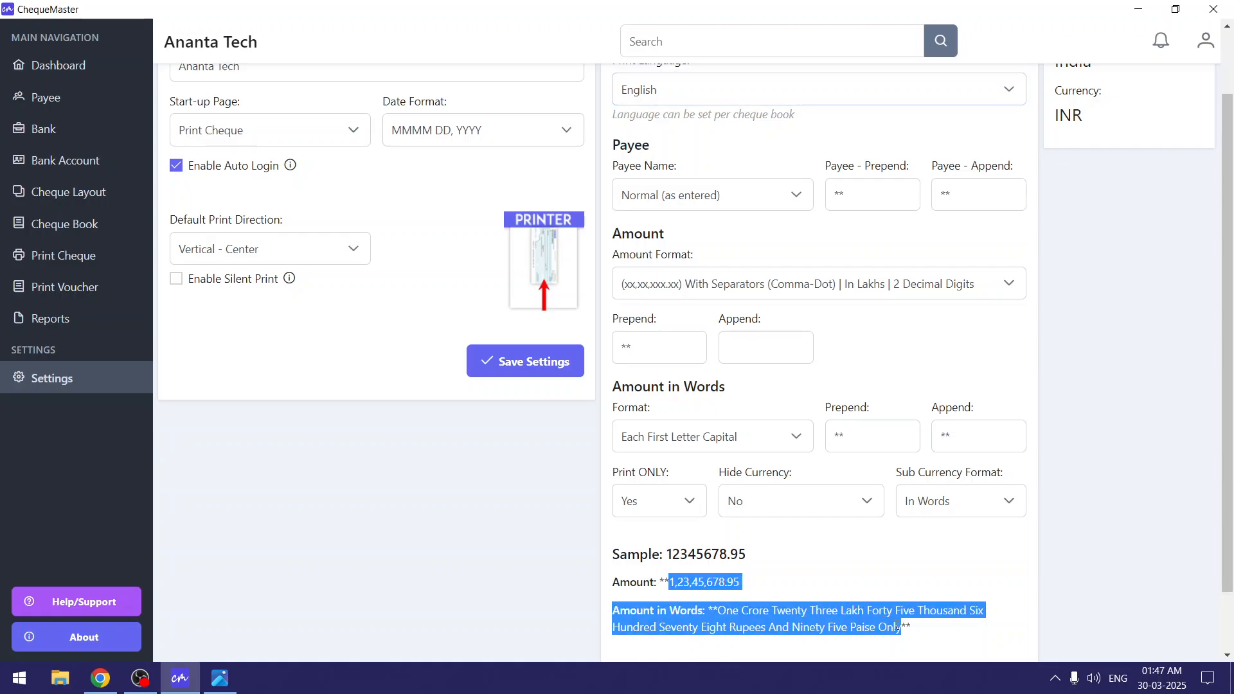
# Set the Print Language to Hindi and check the sample Amount and Amount in Words.
pyautogui.click(671, 103)
pyautogui.click(676, 165)
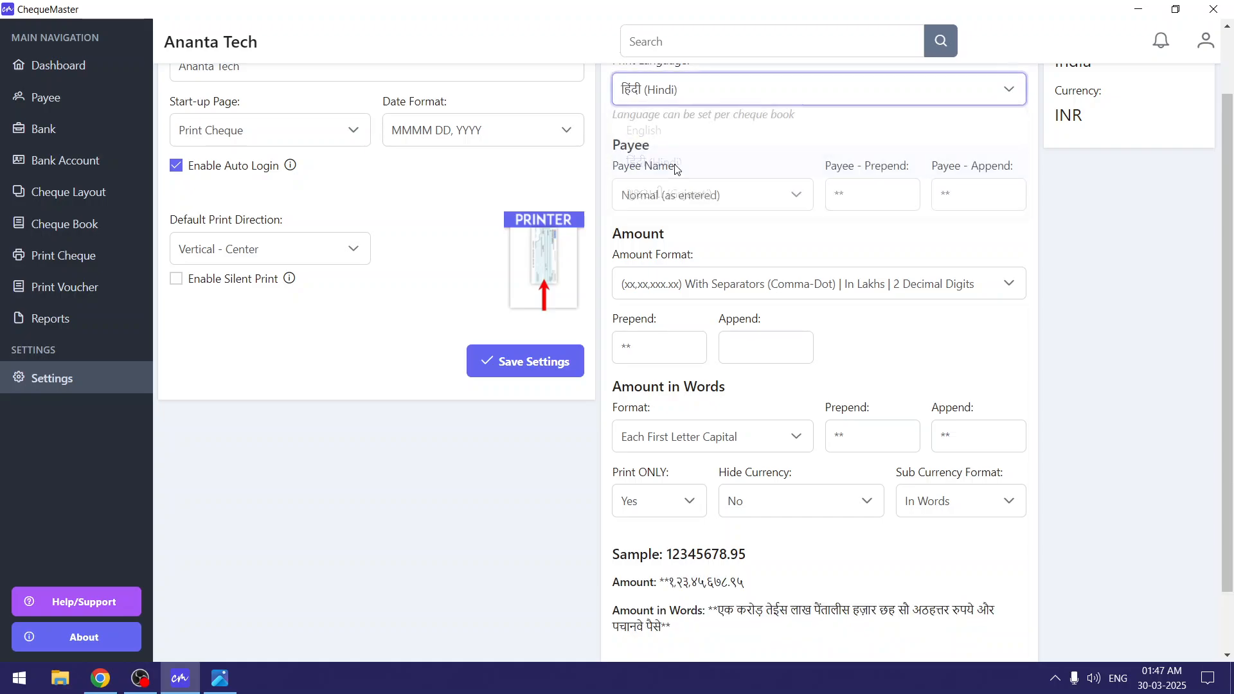
pyautogui.moveTo(663, 580); pyautogui.dragTo(799, 585)
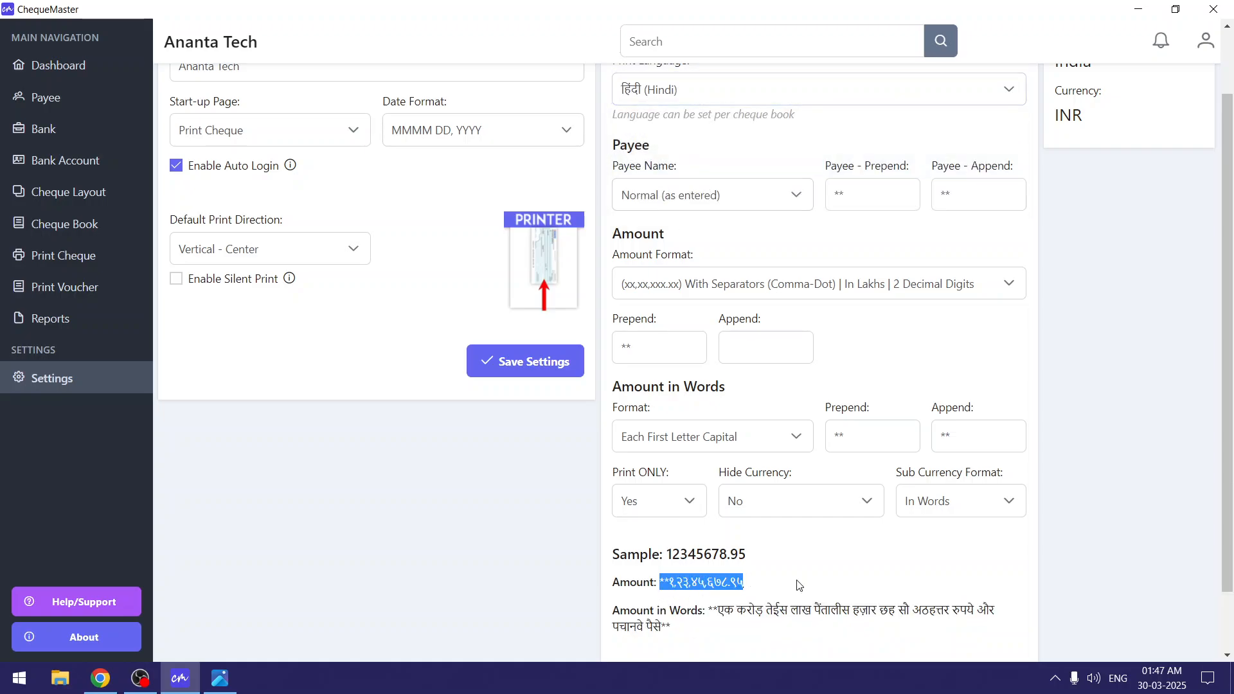
pyautogui.moveTo(713, 610); pyautogui.dragTo(849, 611)
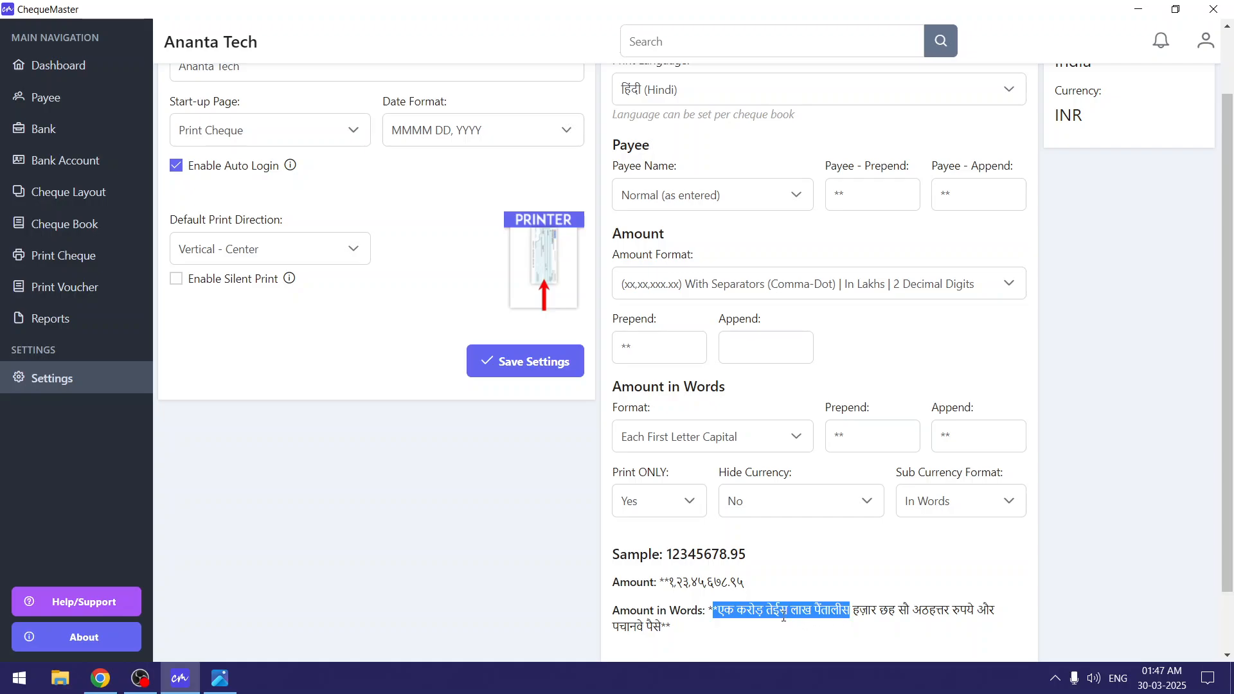
pyautogui.click(847, 615)
# Set the Print Language to Gujarati and check how the sample amount is written.
pyautogui.click(640, 89)
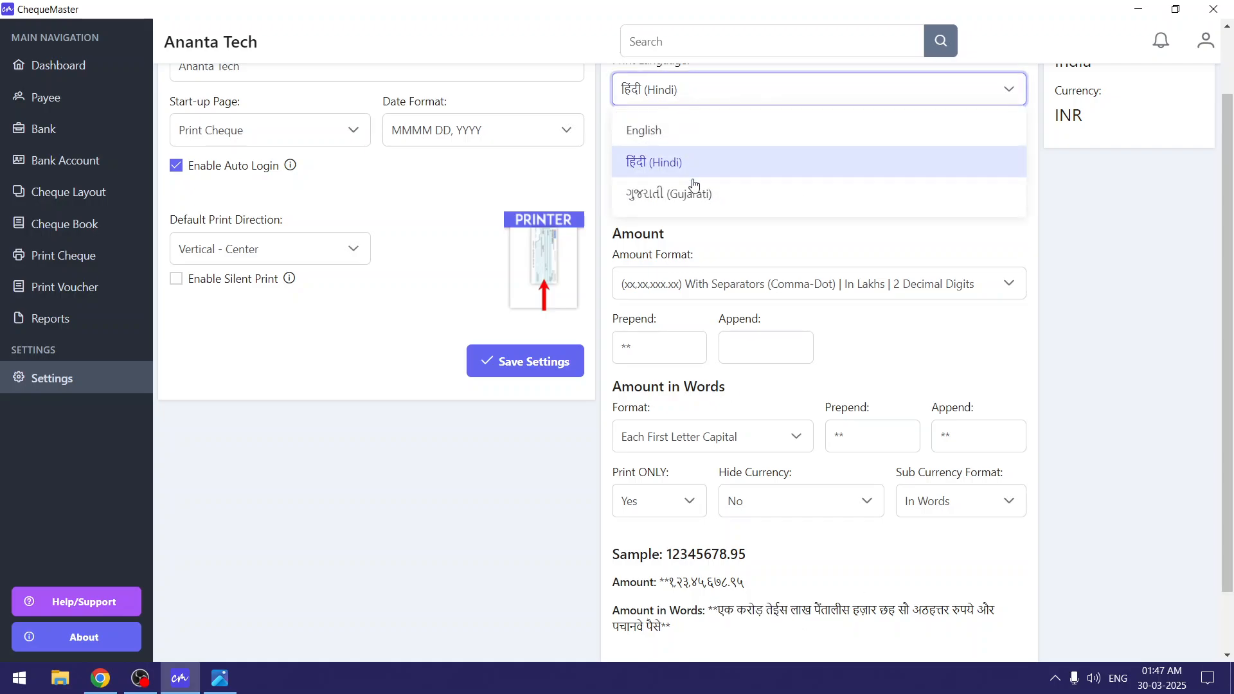
pyautogui.click(739, 200)
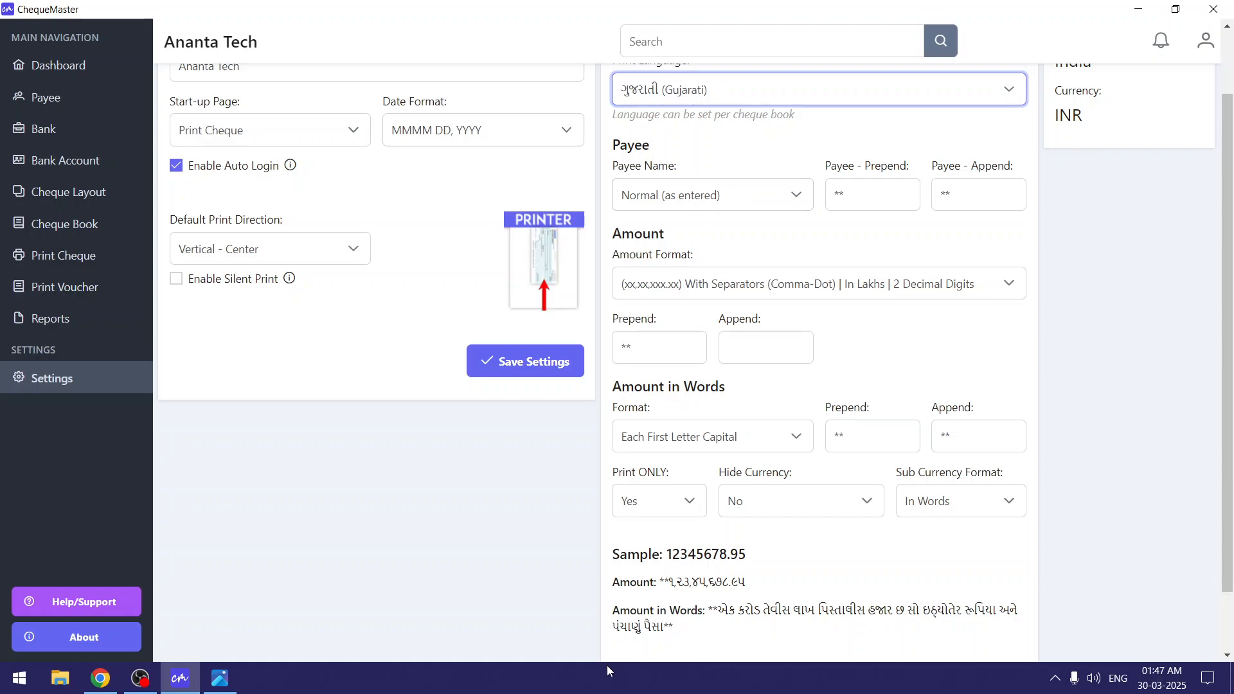
pyautogui.moveTo(613, 582); pyautogui.dragTo(892, 612)
pyautogui.click(872, 611)
# Review the Print Language setting and set it back to English.
pyautogui.scroll(2, 871, 611)
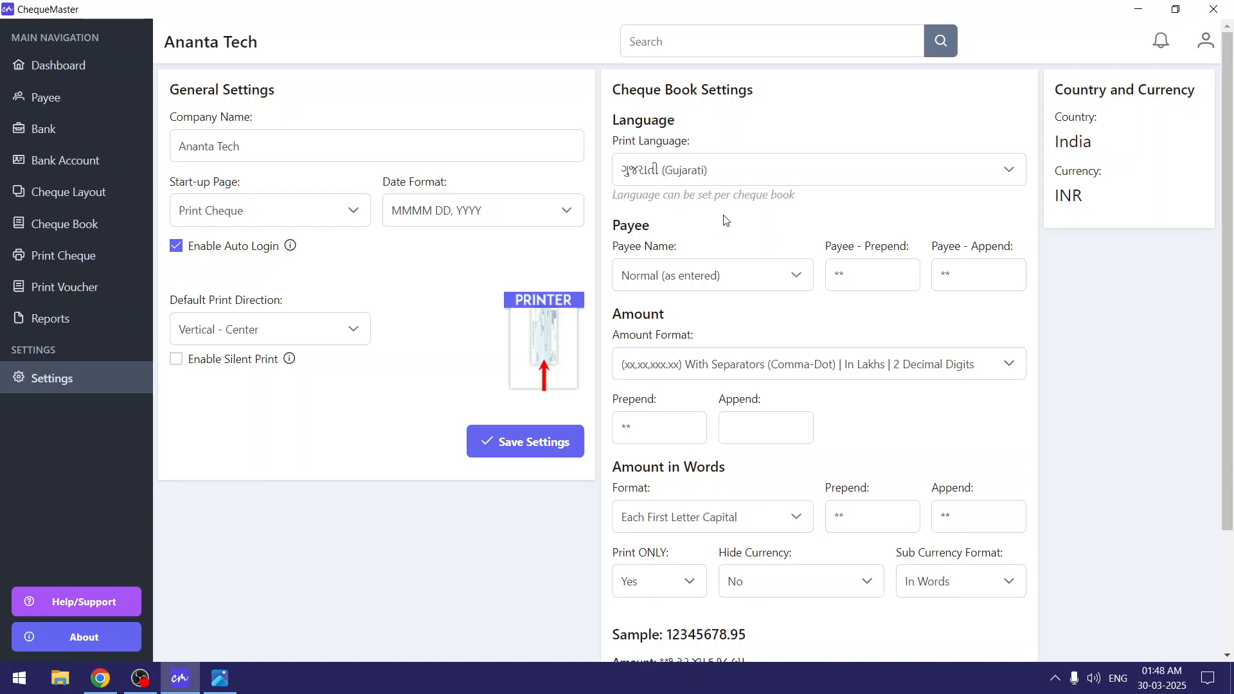
pyautogui.moveTo(608, 147); pyautogui.dragTo(739, 141)
pyautogui.click(739, 142)
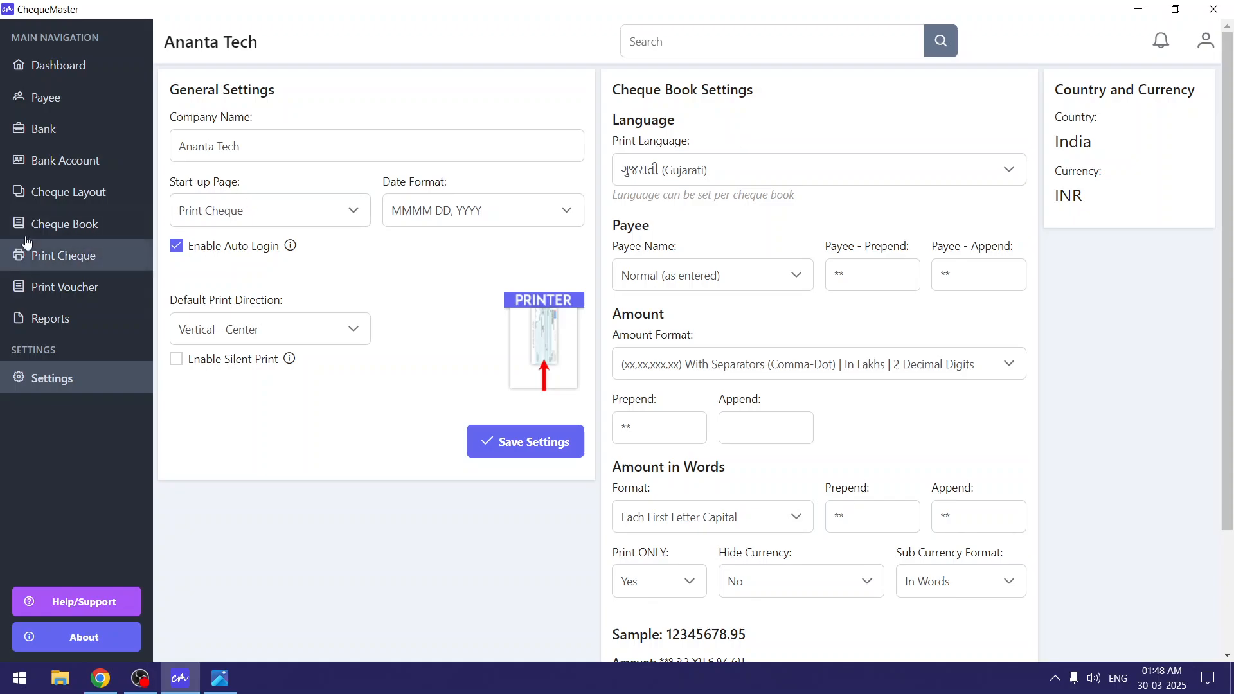
pyautogui.click(92, 228)
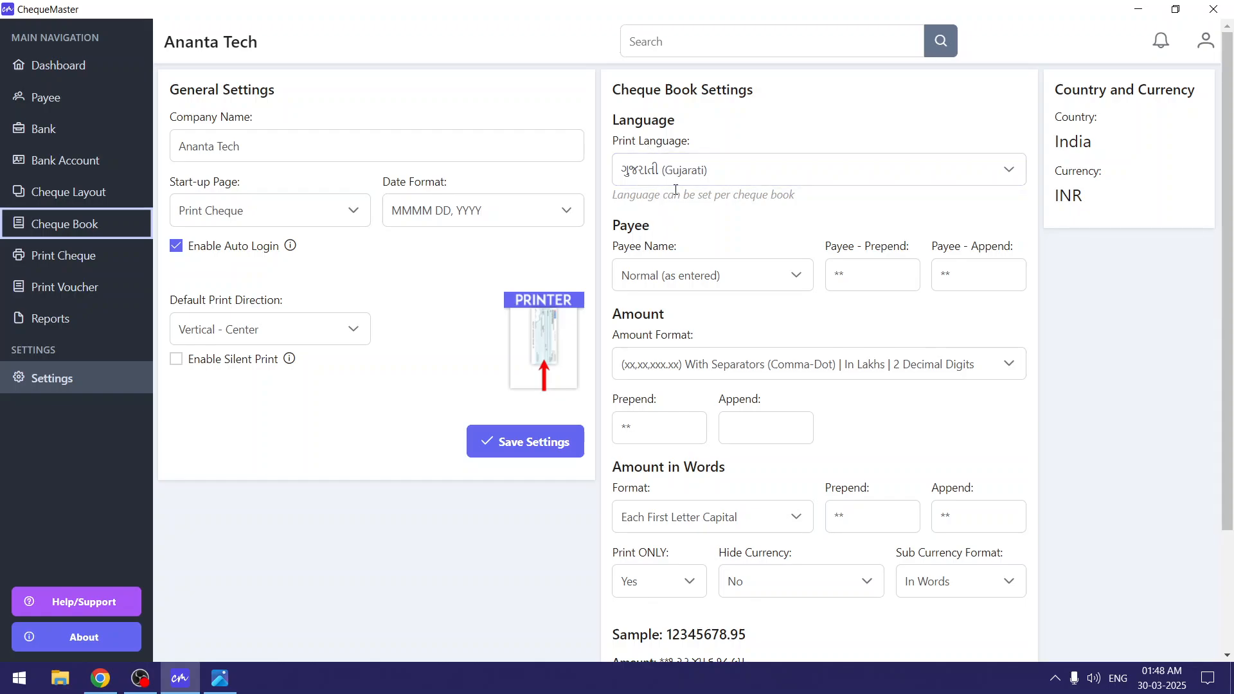
pyautogui.click(664, 164)
pyautogui.click(689, 210)
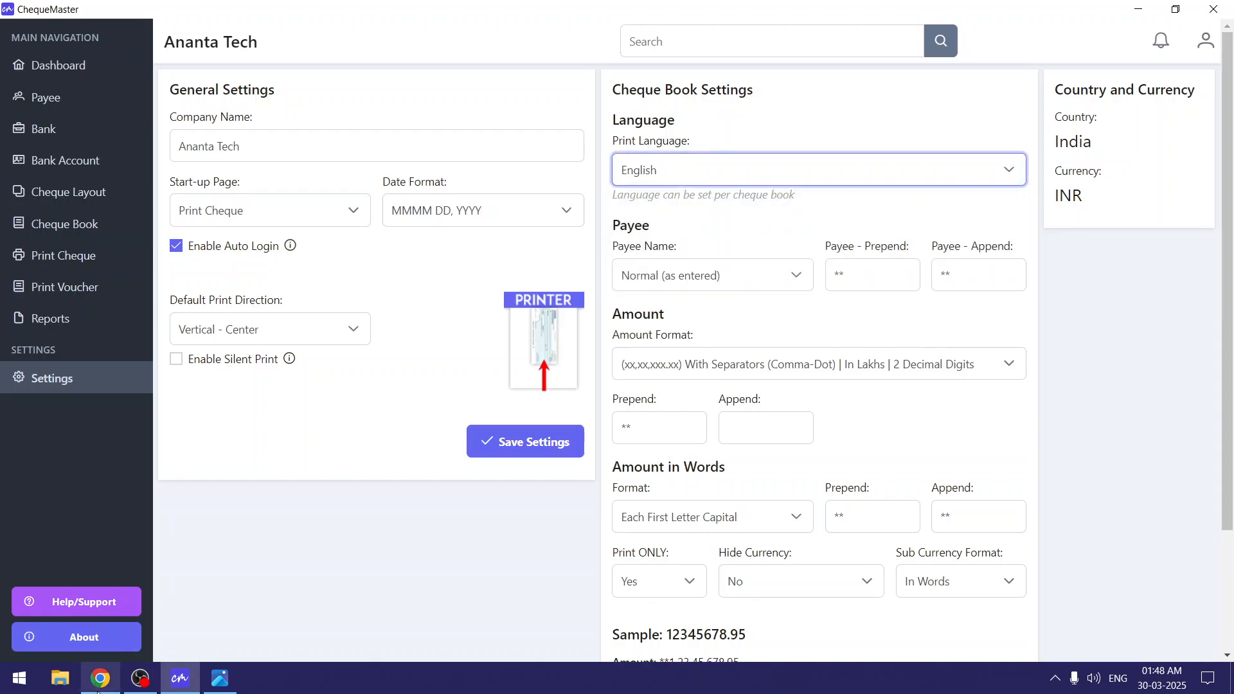
# Switch to Chrome, compare the printed cheques in test_EN.pdf, test_HI.pdf and test_GU.pdf, and return to ChequeMaster.
pyautogui.click(101, 679)
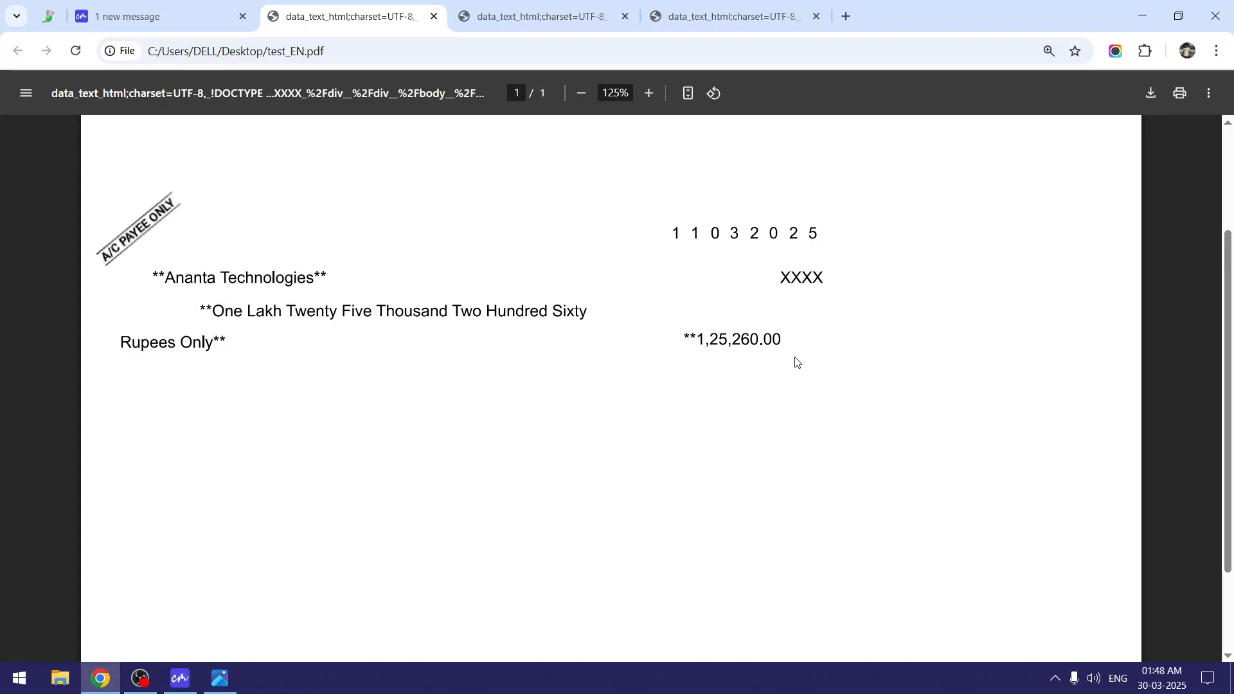
pyautogui.click(522, 9)
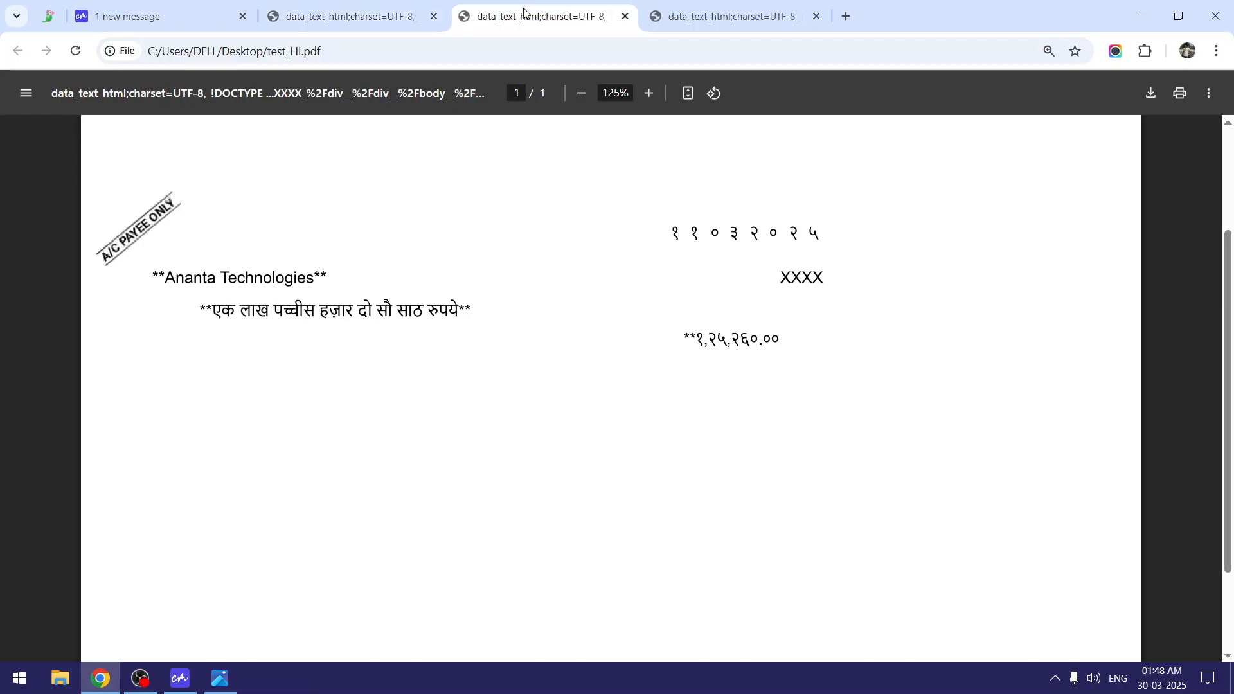
pyautogui.moveTo(125, 235); pyautogui.dragTo(174, 205)
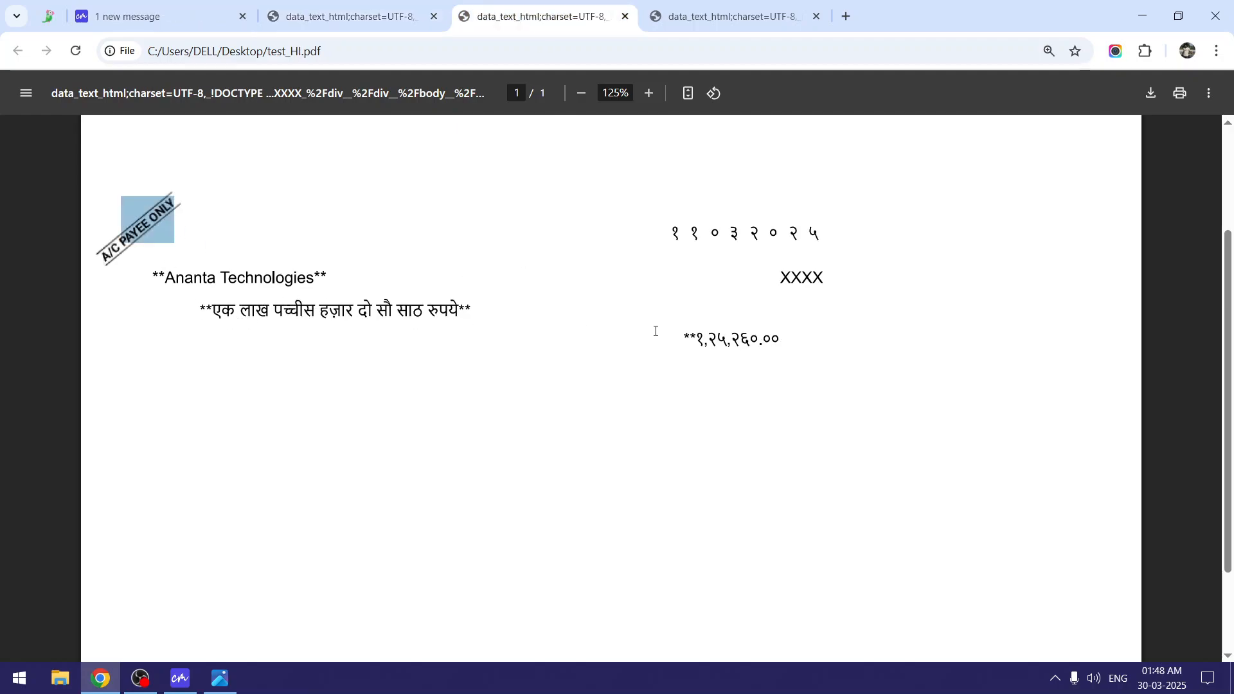
pyautogui.click(795, 348)
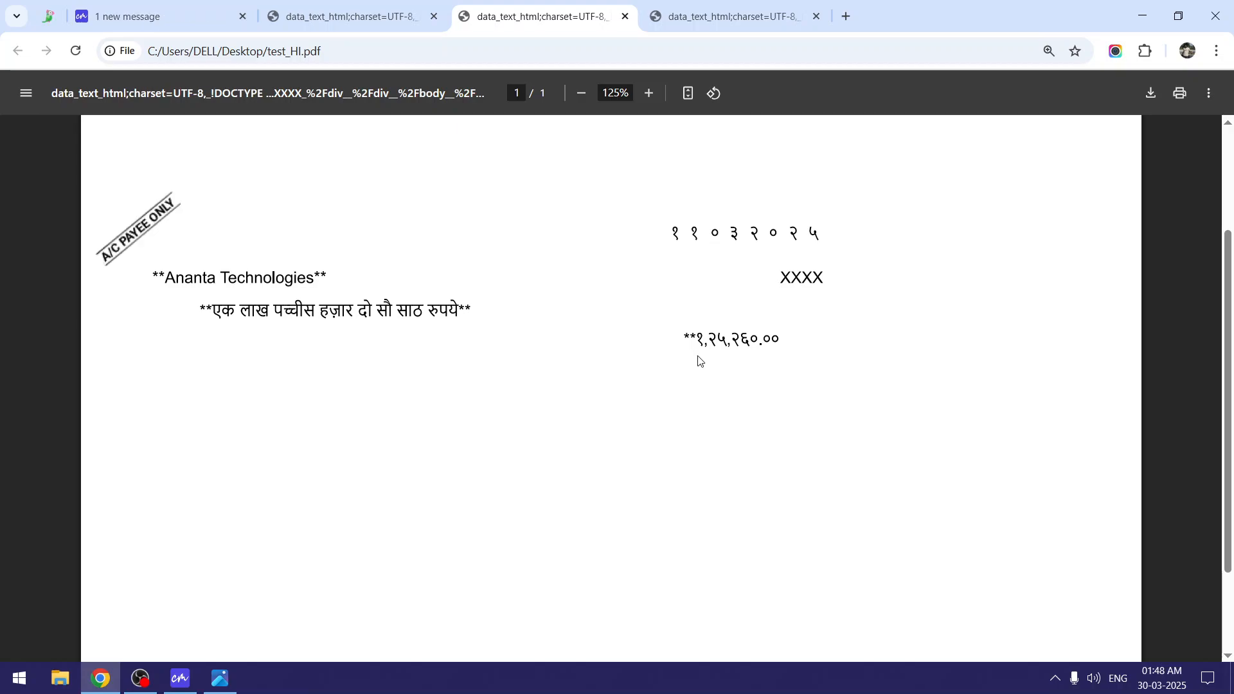
pyautogui.click(713, 14)
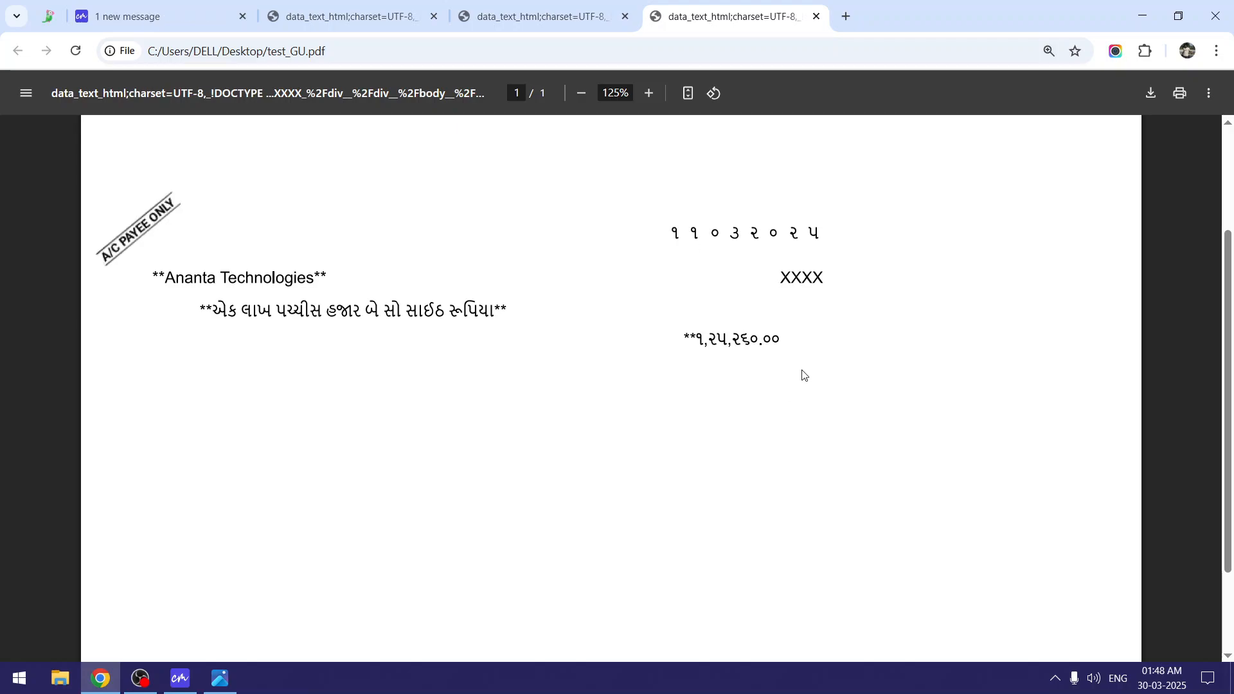
pyautogui.click(347, 4)
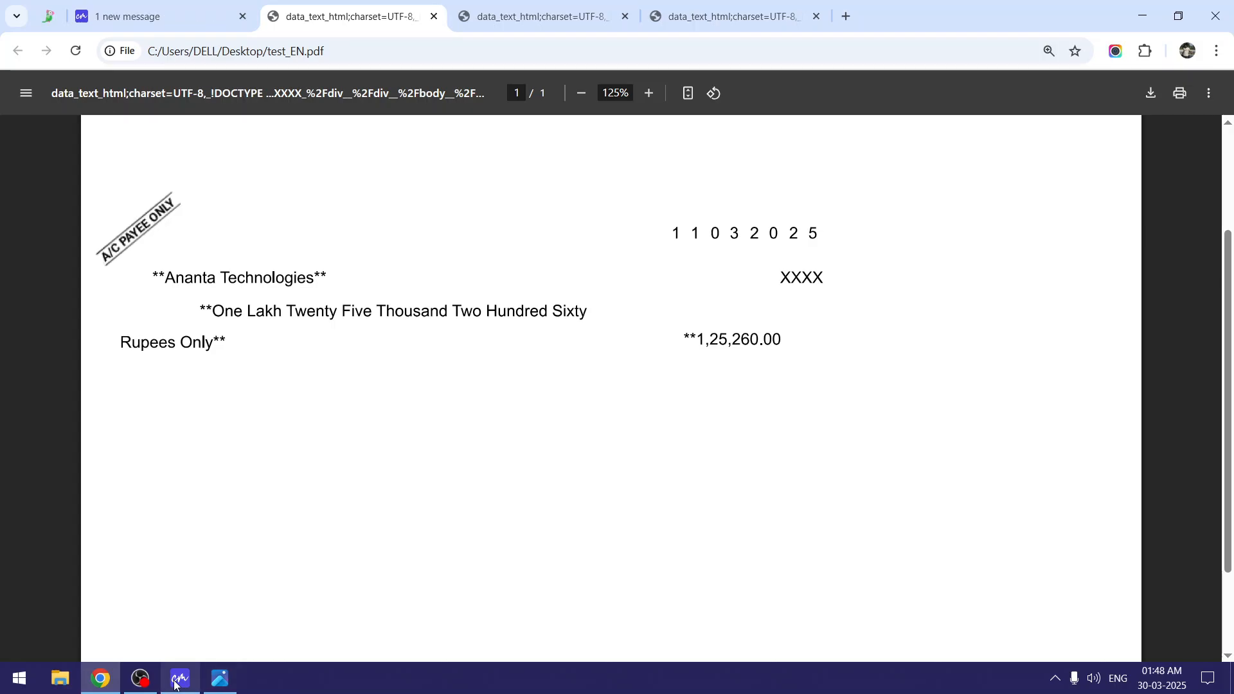
pyautogui.hotkey('alt', 'Tab')
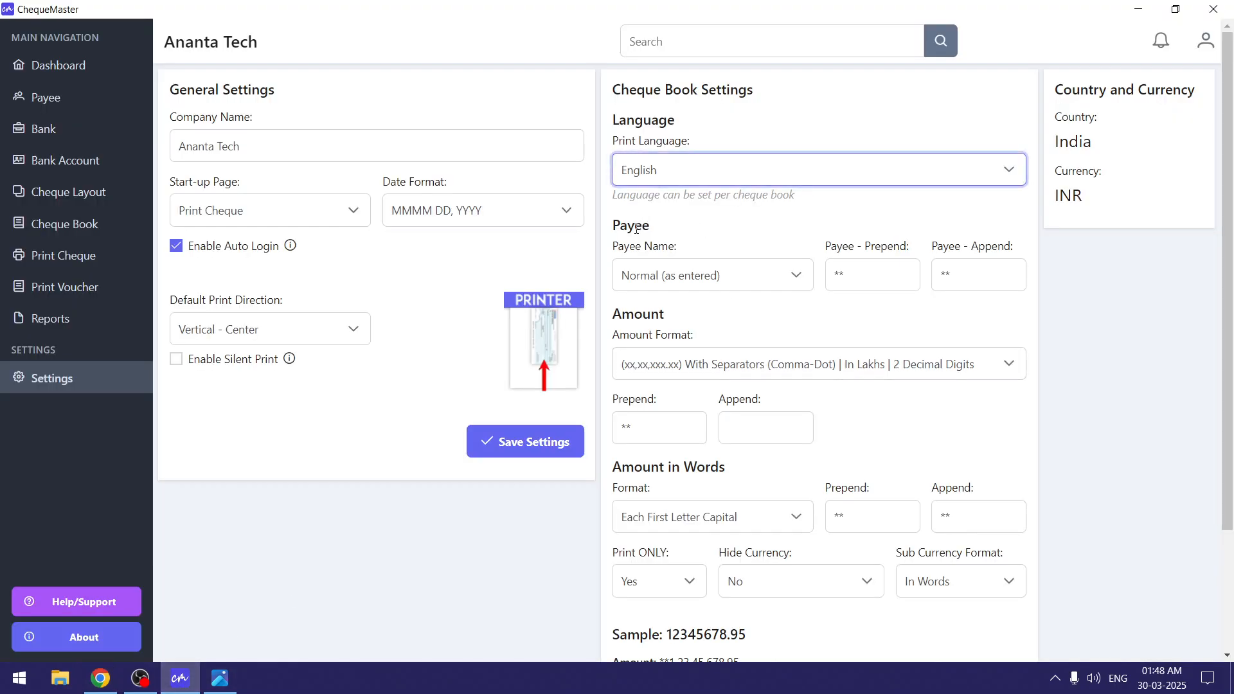
# Review the Print Language setting under Cheque Book Settings and read its note about setting the language per cheque book.
pyautogui.doubleClick(637, 228)
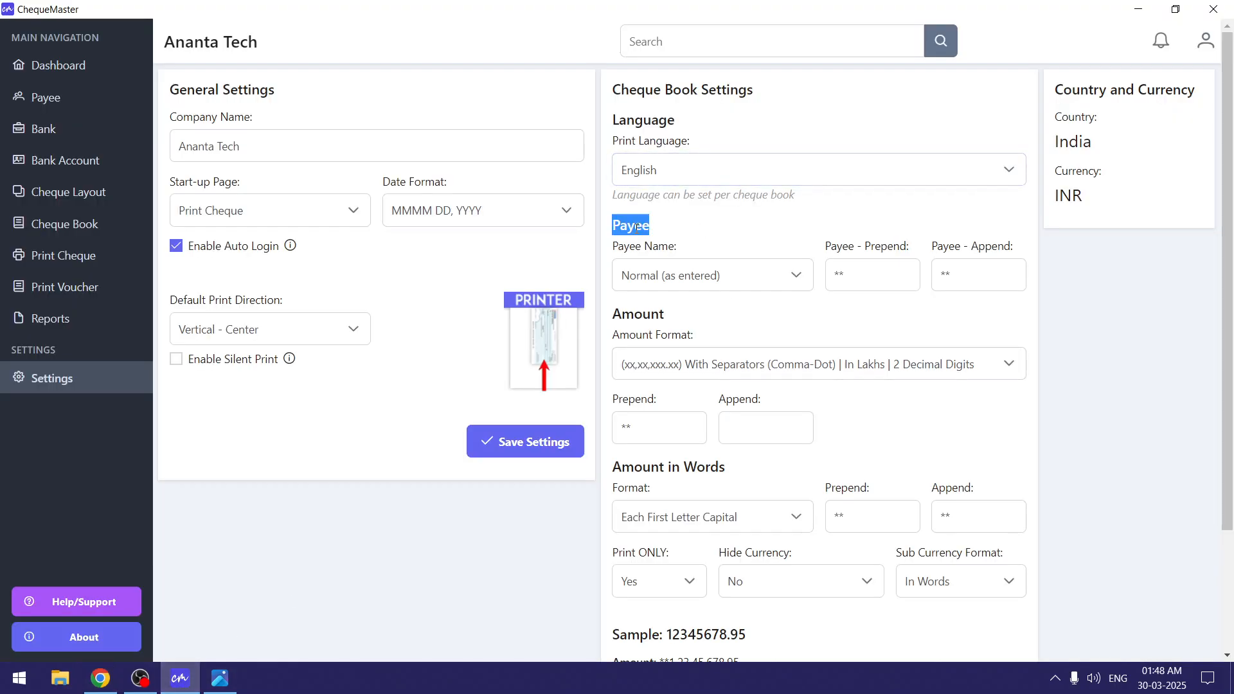
pyautogui.click(674, 232)
pyautogui.moveTo(627, 93); pyautogui.dragTo(752, 91)
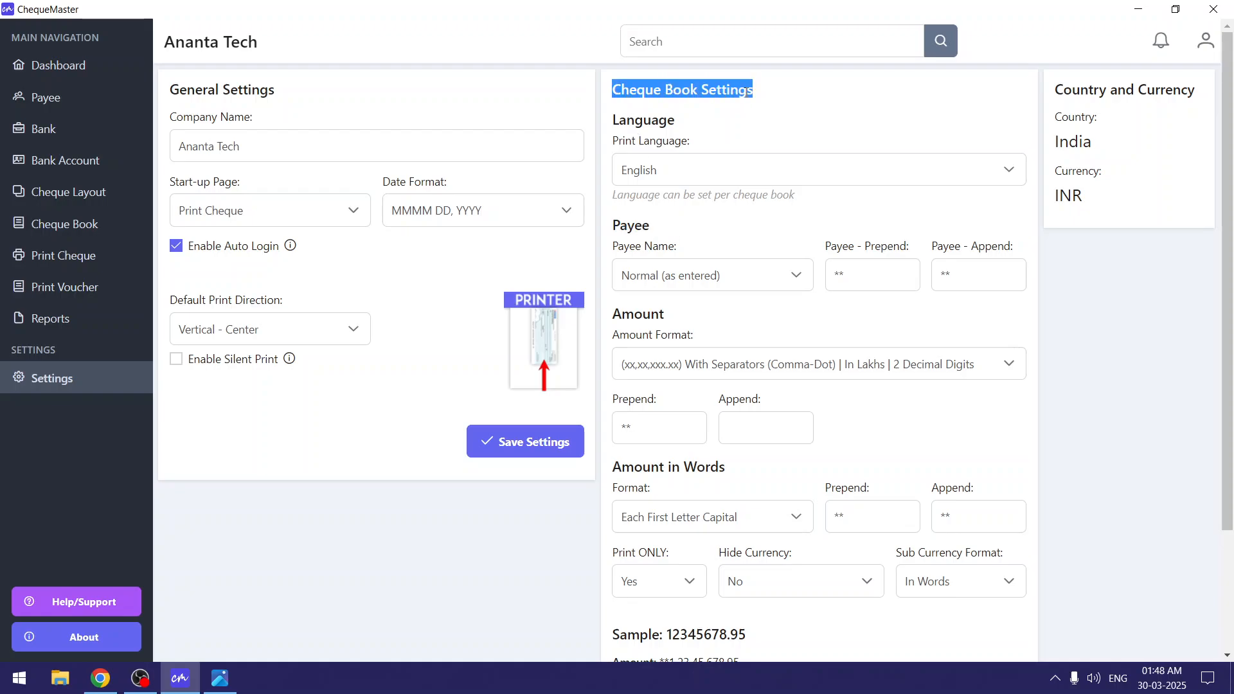
pyautogui.click(779, 99)
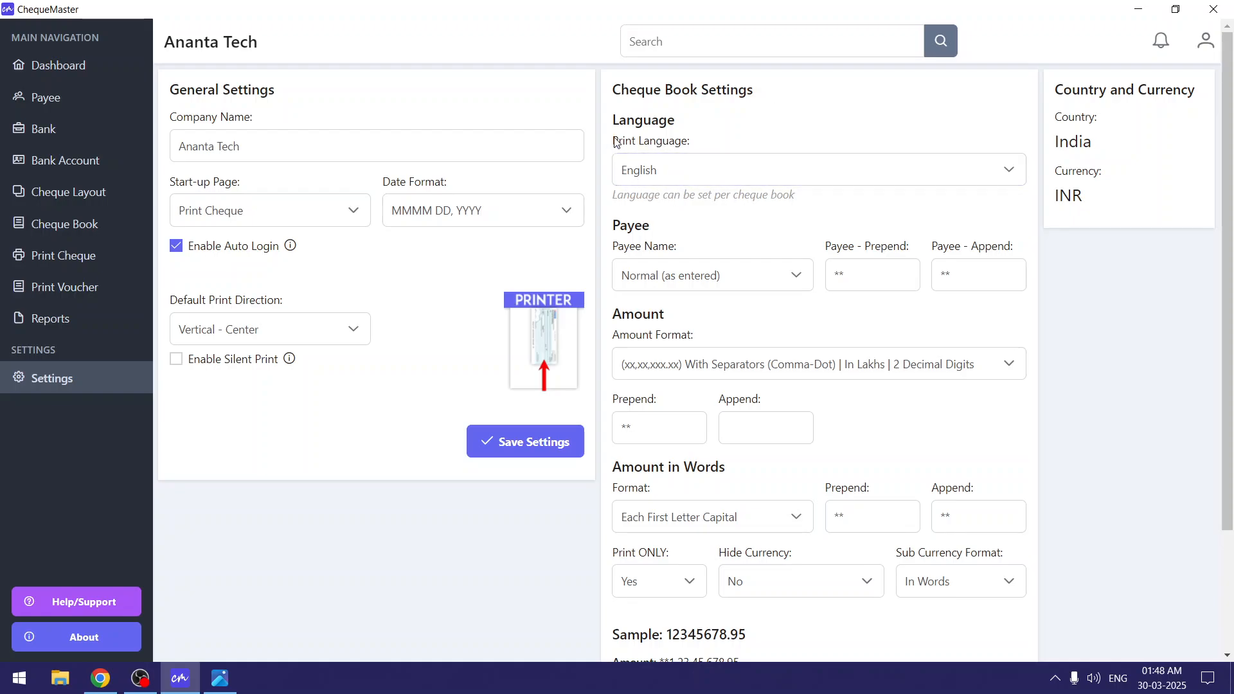
pyautogui.moveTo(612, 141); pyautogui.dragTo(711, 143)
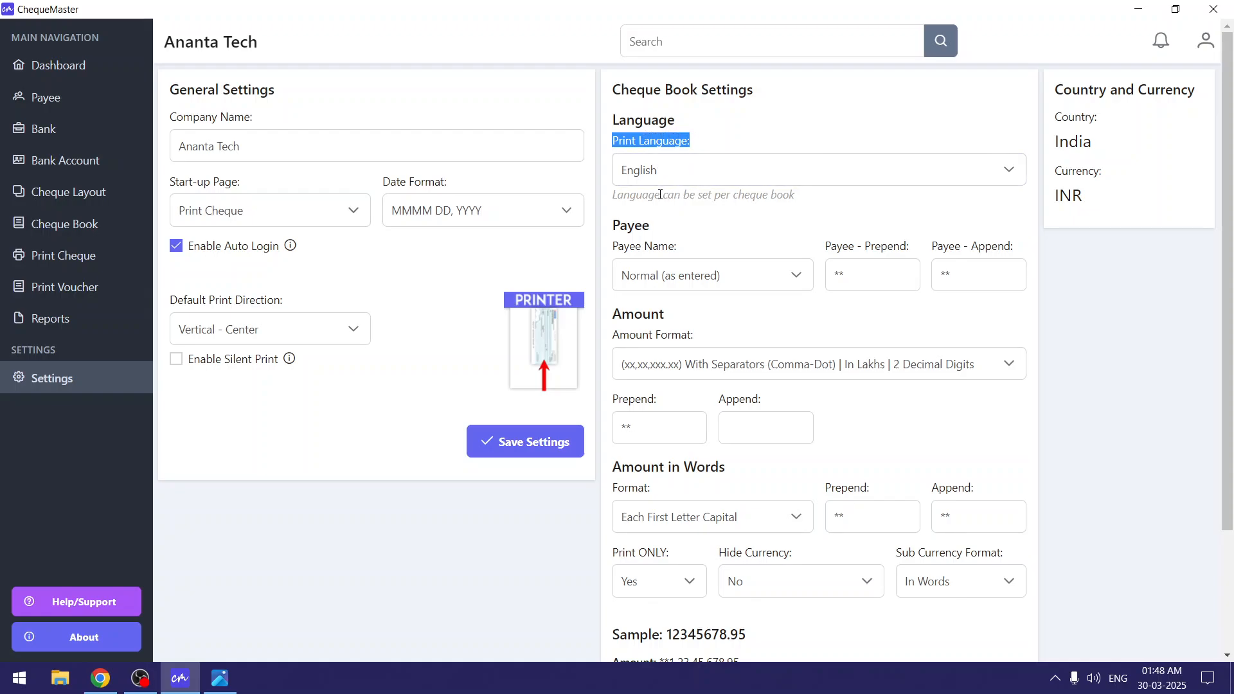
pyautogui.tripleClick(652, 196)
pyautogui.click(656, 184)
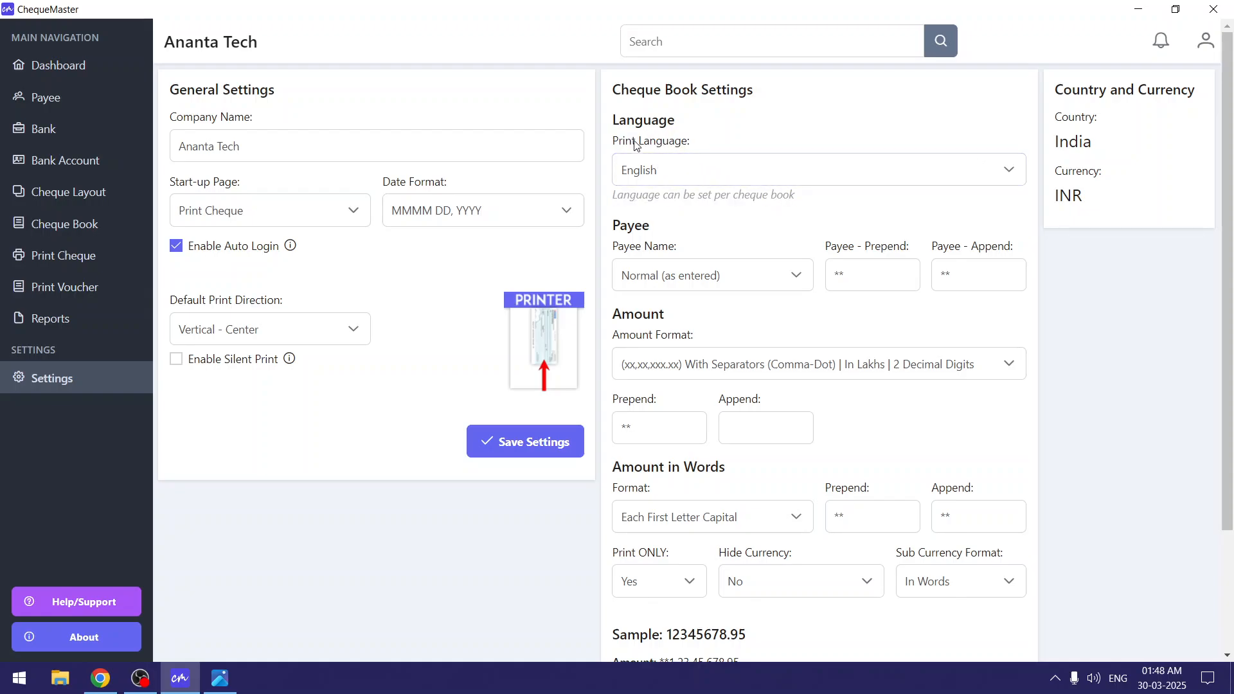
pyautogui.moveTo(612, 140); pyautogui.dragTo(720, 149)
pyautogui.click(721, 150)
pyautogui.doubleClick(635, 197)
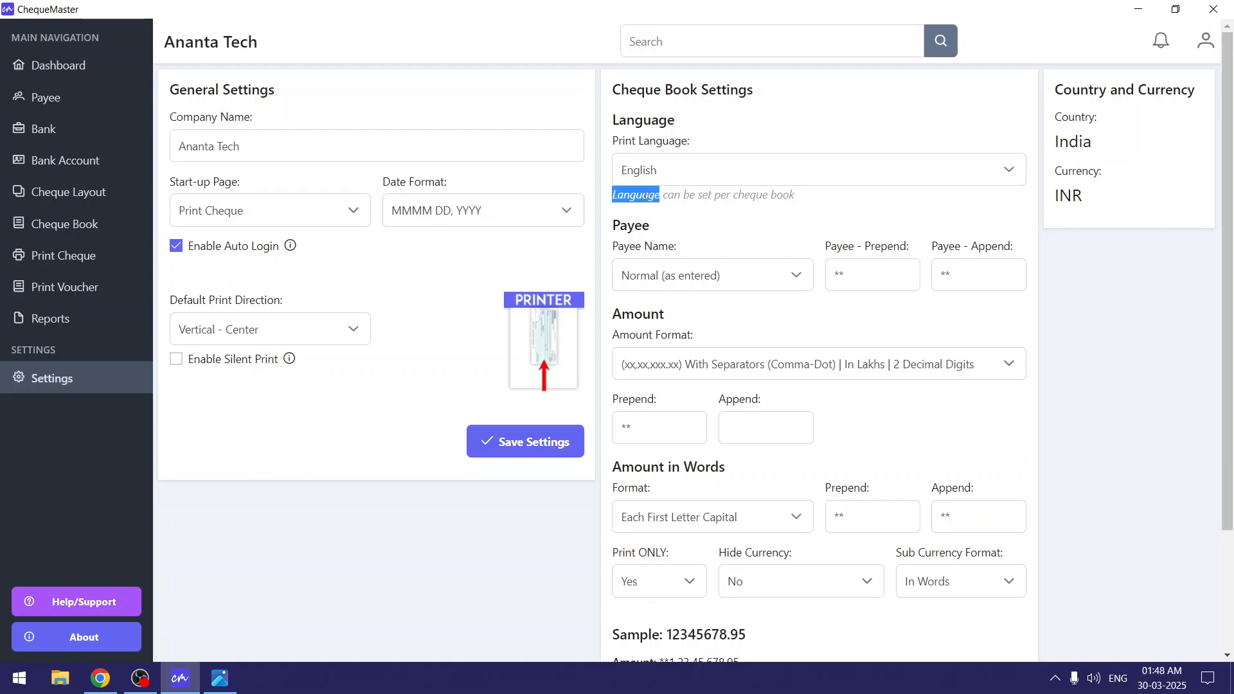
pyautogui.click(644, 196)
# Try the First letter capital format for the Payee Name, and set it to ALL CAPS.
pyautogui.scroll(-1, 707, 231)
pyautogui.moveTo(619, 175); pyautogui.dragTo(707, 171)
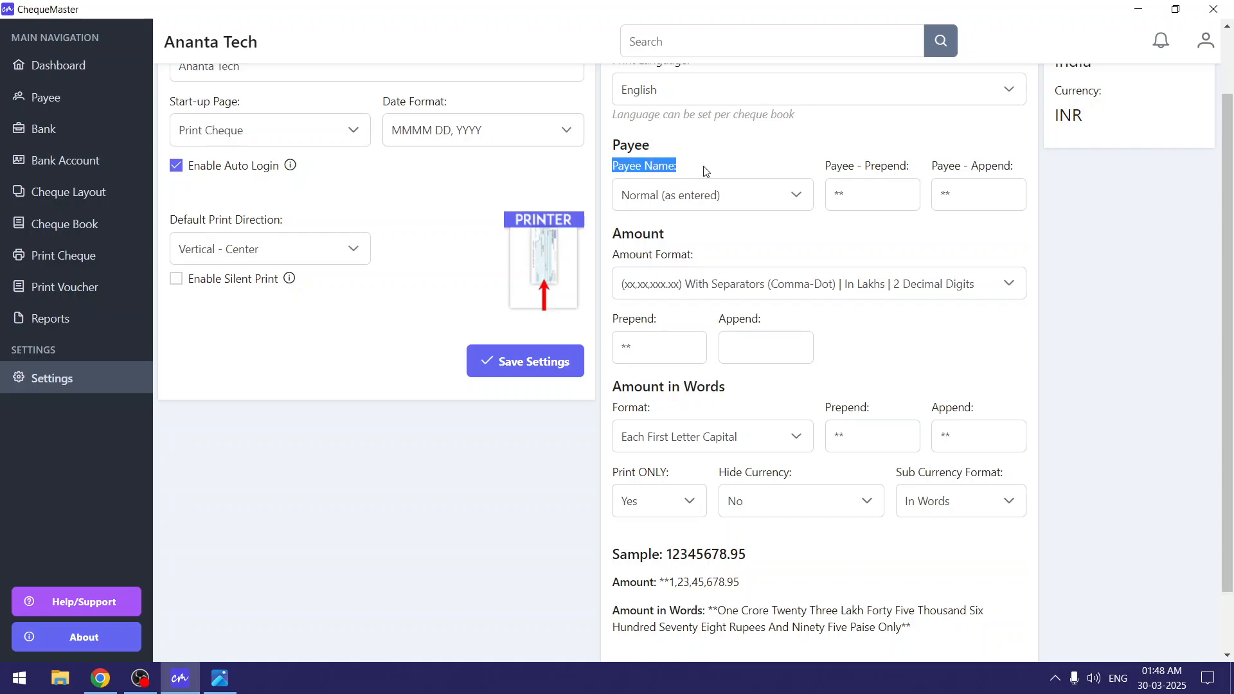
pyautogui.click(706, 171)
pyautogui.click(707, 195)
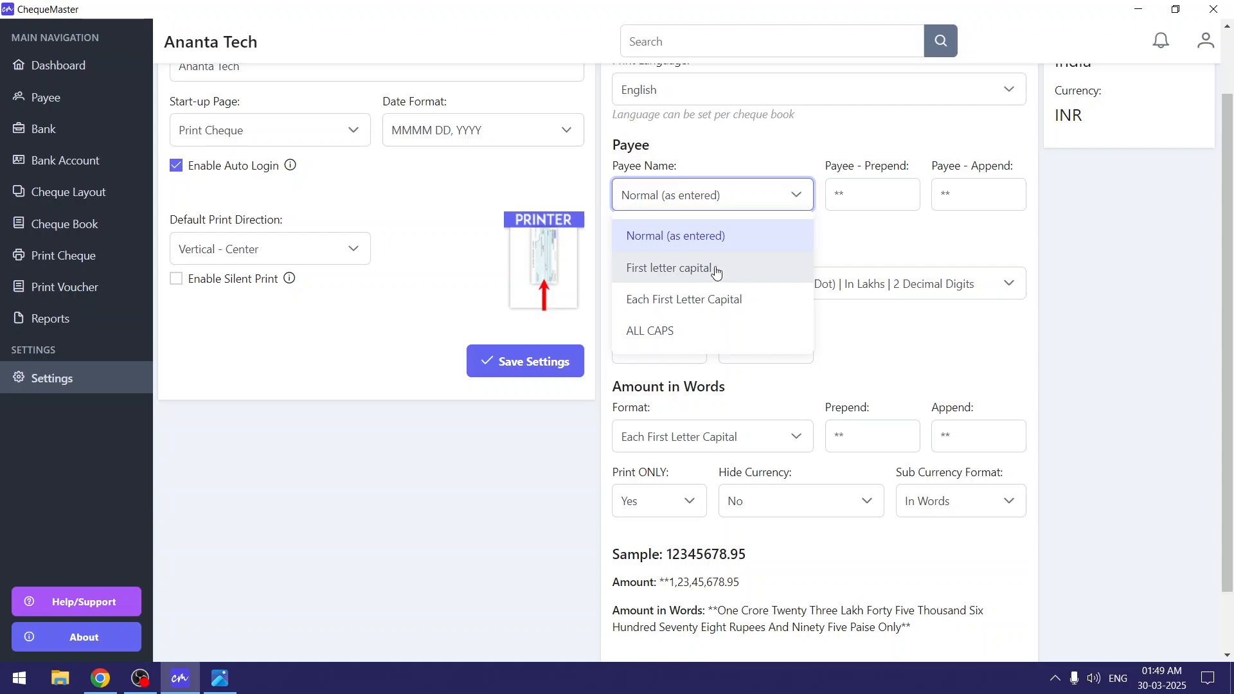
pyautogui.click(694, 270)
pyautogui.click(683, 194)
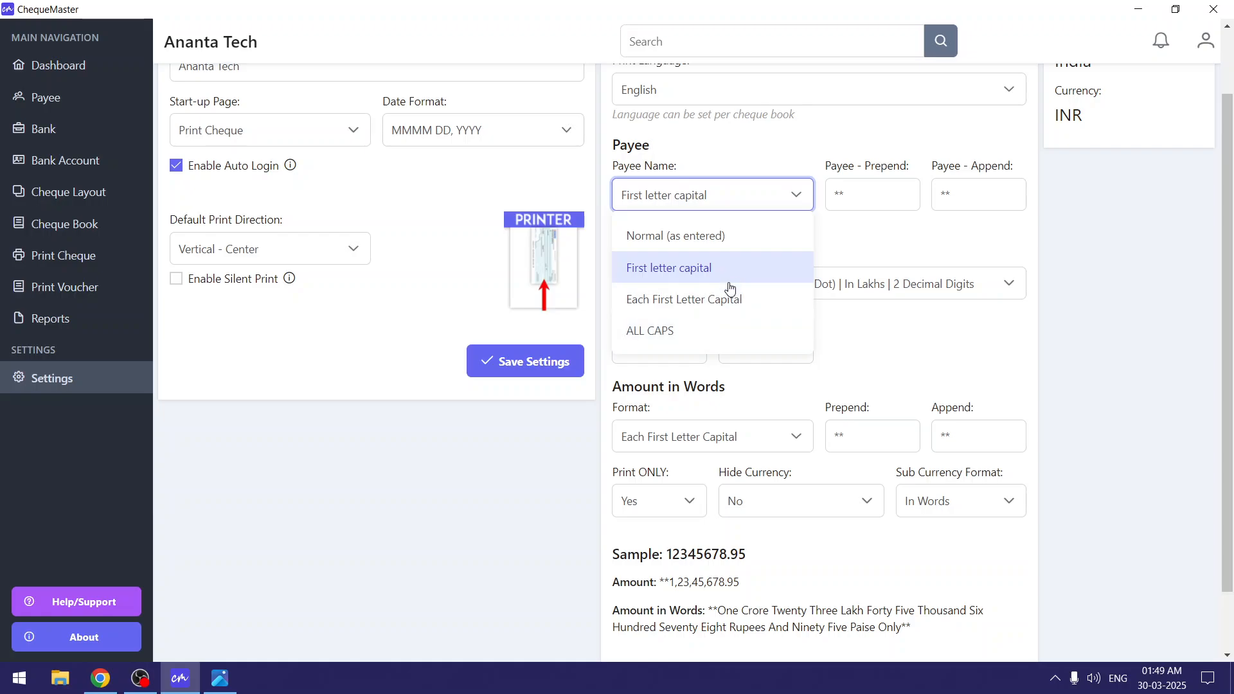
pyautogui.click(722, 345)
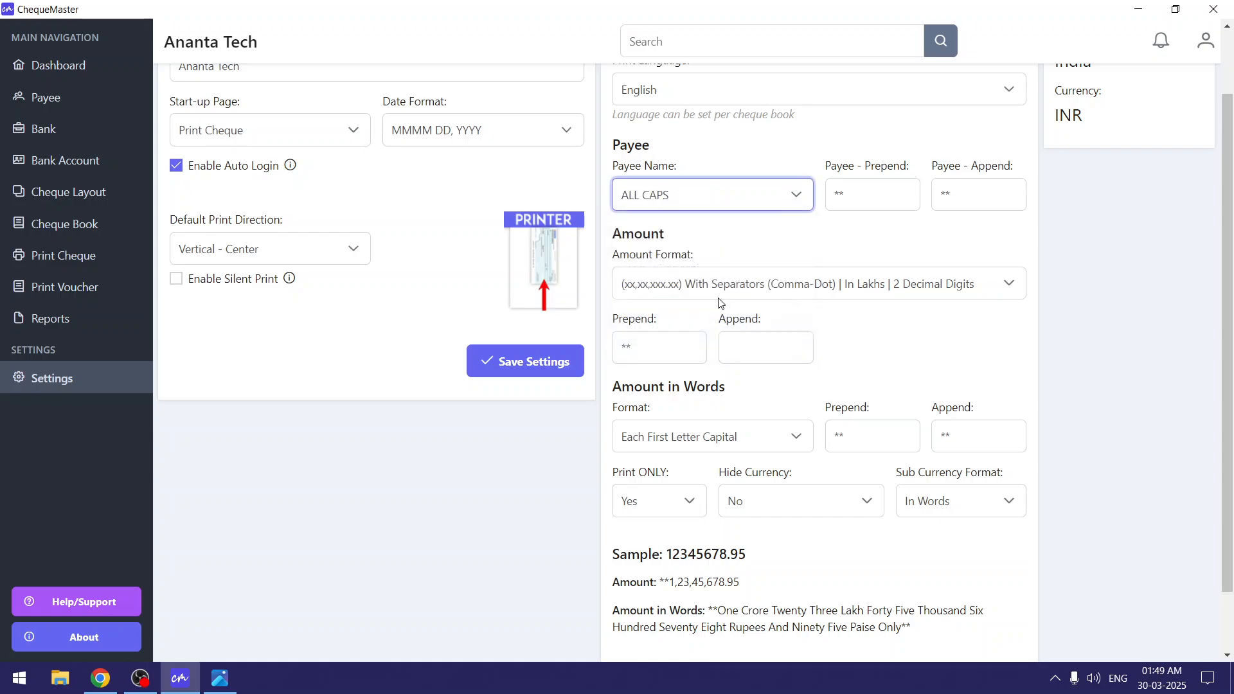
# Examine the Payee - Prepend and Payee - Append fields and the characters they add around the payee name.
pyautogui.click(840, 171)
pyautogui.moveTo(859, 168); pyautogui.dragTo(1011, 171)
pyautogui.click(1002, 170)
pyautogui.click(888, 194)
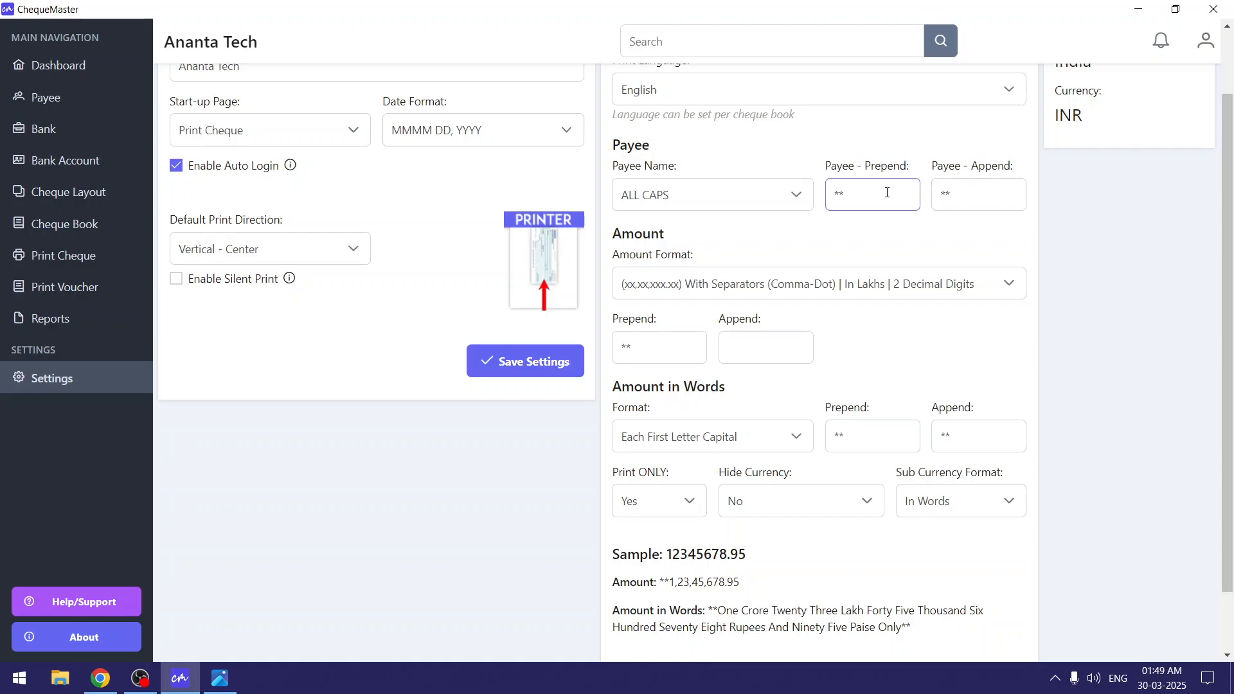
pyautogui.click(989, 192)
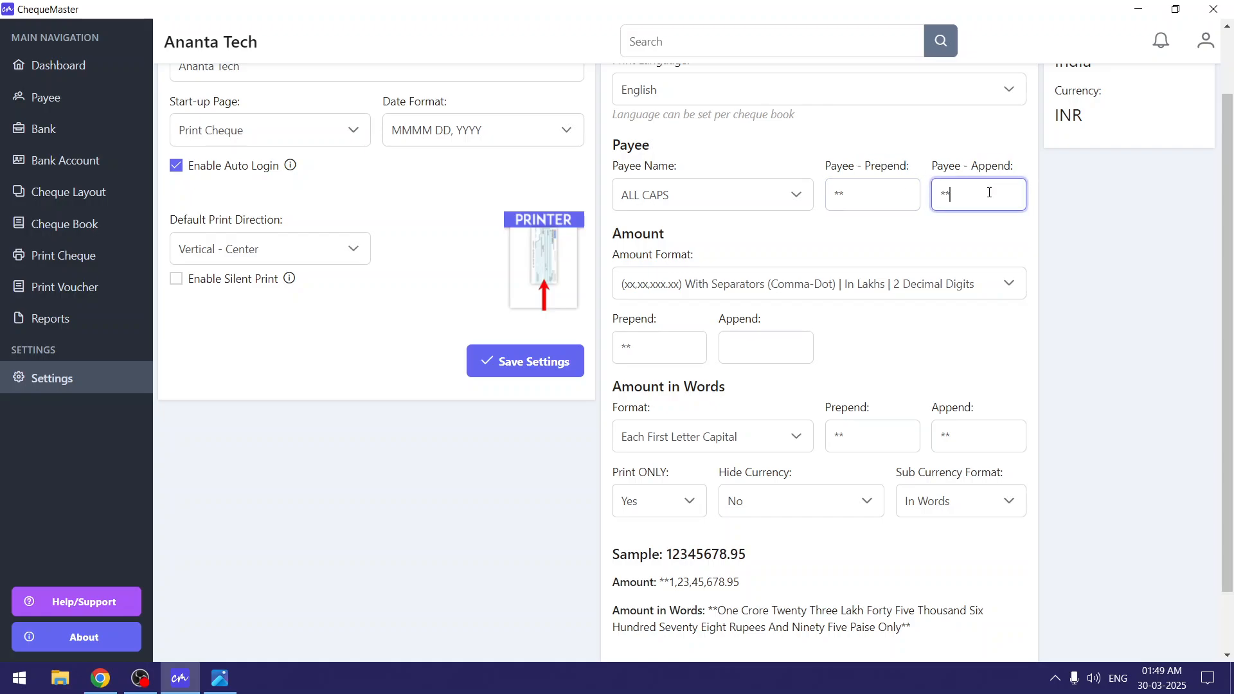
pyautogui.click(879, 198)
pyautogui.click(985, 199)
pyautogui.click(877, 199)
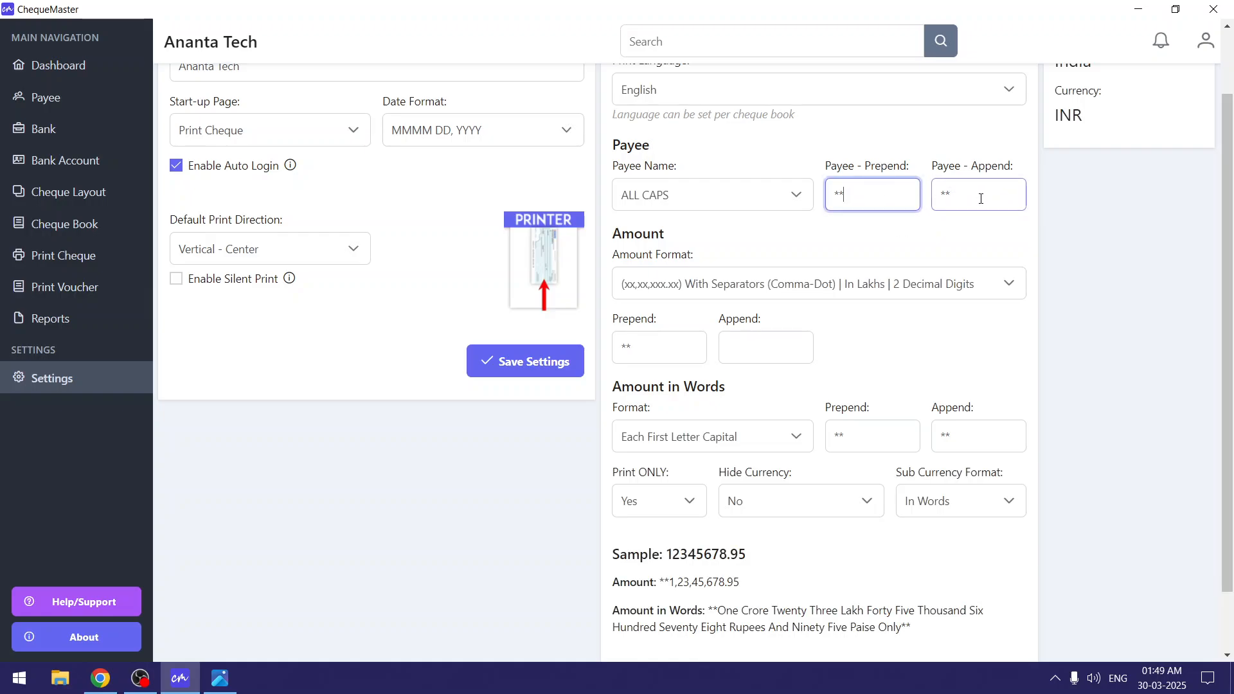
pyautogui.click(975, 200)
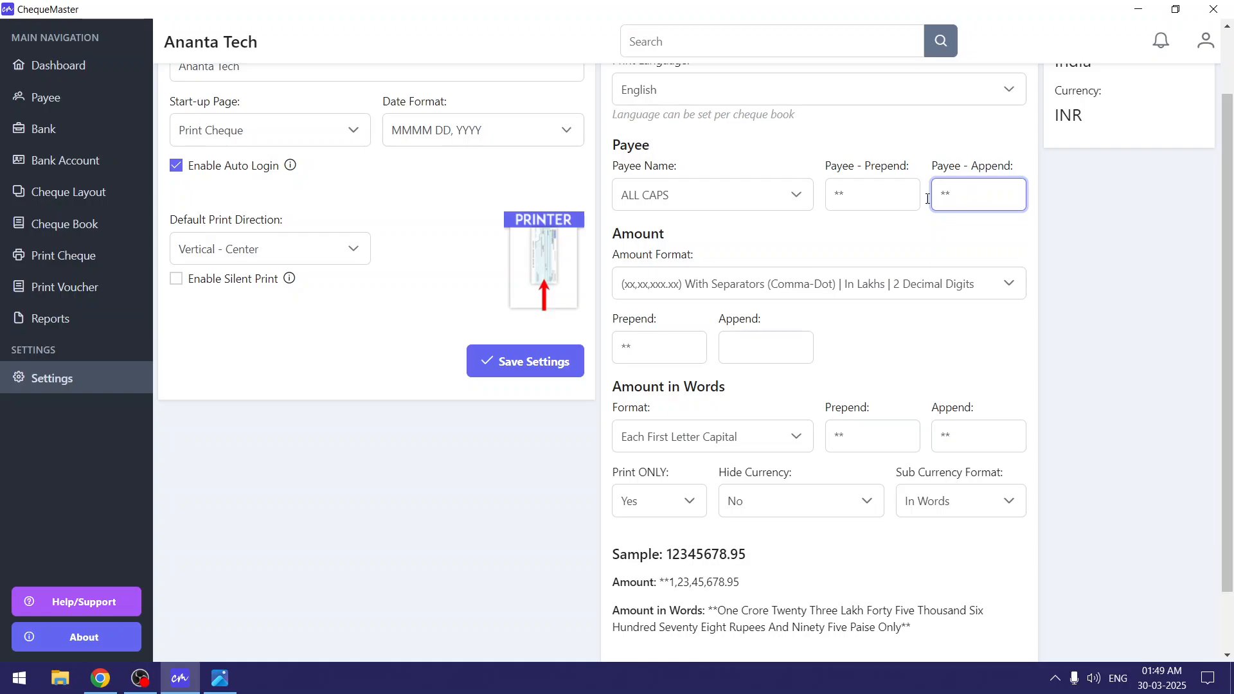
pyautogui.click(857, 203)
pyautogui.moveTo(837, 180); pyautogui.dragTo(1017, 174)
pyautogui.click(992, 245)
# Compare the "**" Payee - Prepend and Append values with the payee name on the English cheque PDF in Chrome, and return to ChequeMaster.
pyautogui.click(882, 201)
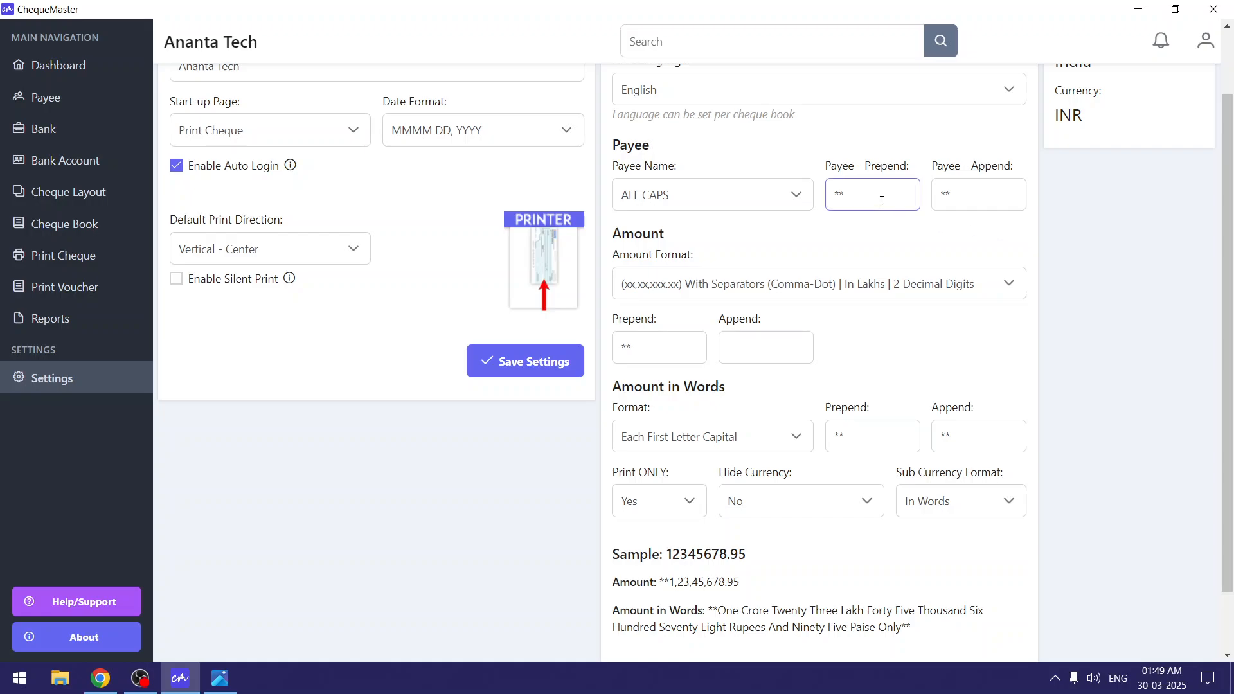
pyautogui.moveTo(865, 196); pyautogui.dragTo(834, 193)
pyautogui.click(860, 199)
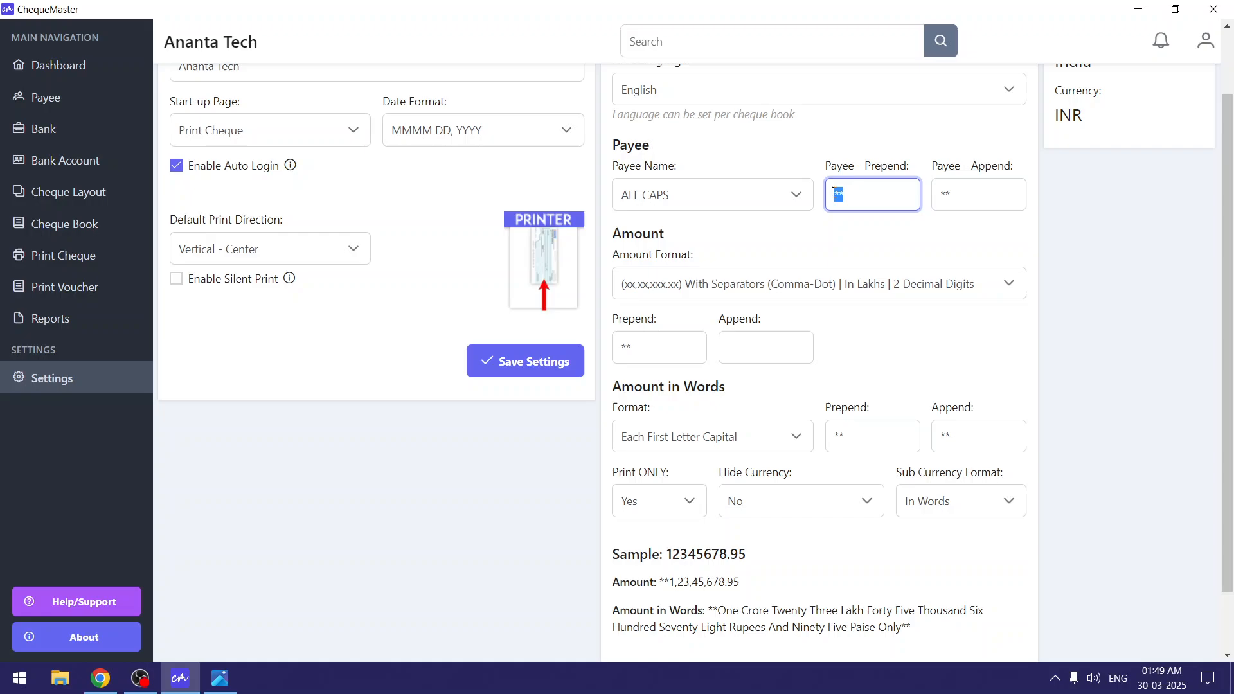
pyautogui.press('Tab')
pyautogui.click(891, 189)
pyautogui.doubleClick(879, 167)
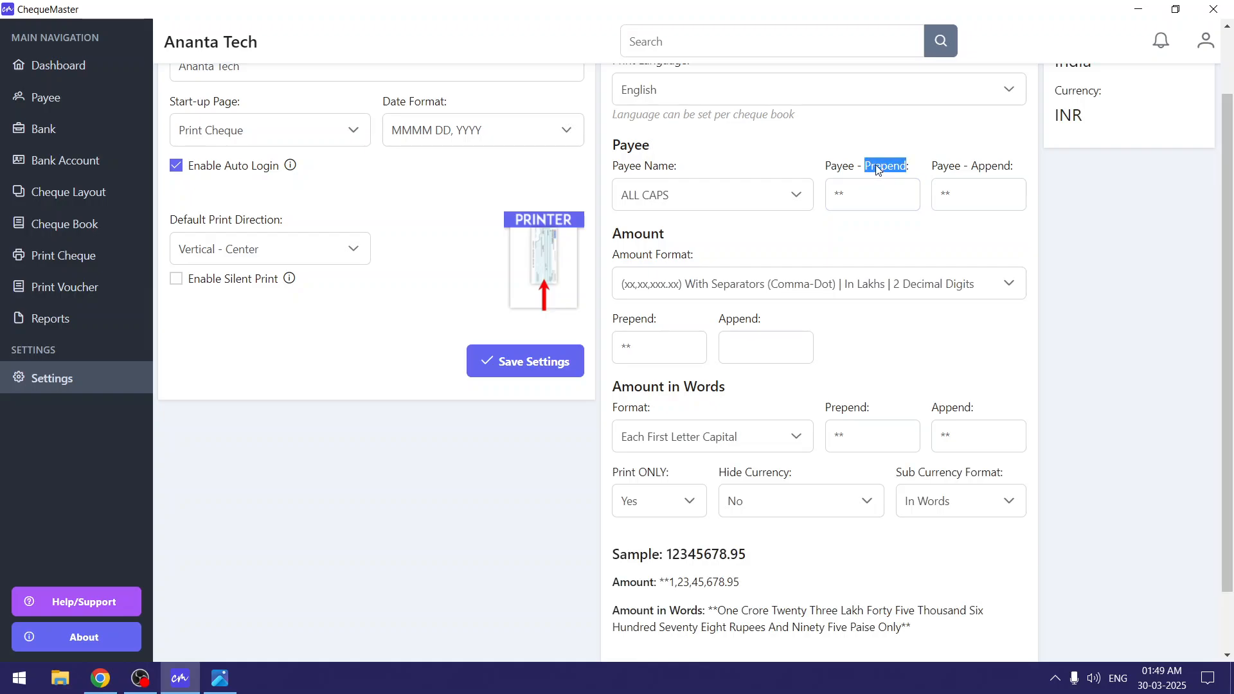
pyautogui.click(833, 165)
pyautogui.moveTo(970, 187); pyautogui.dragTo(936, 193)
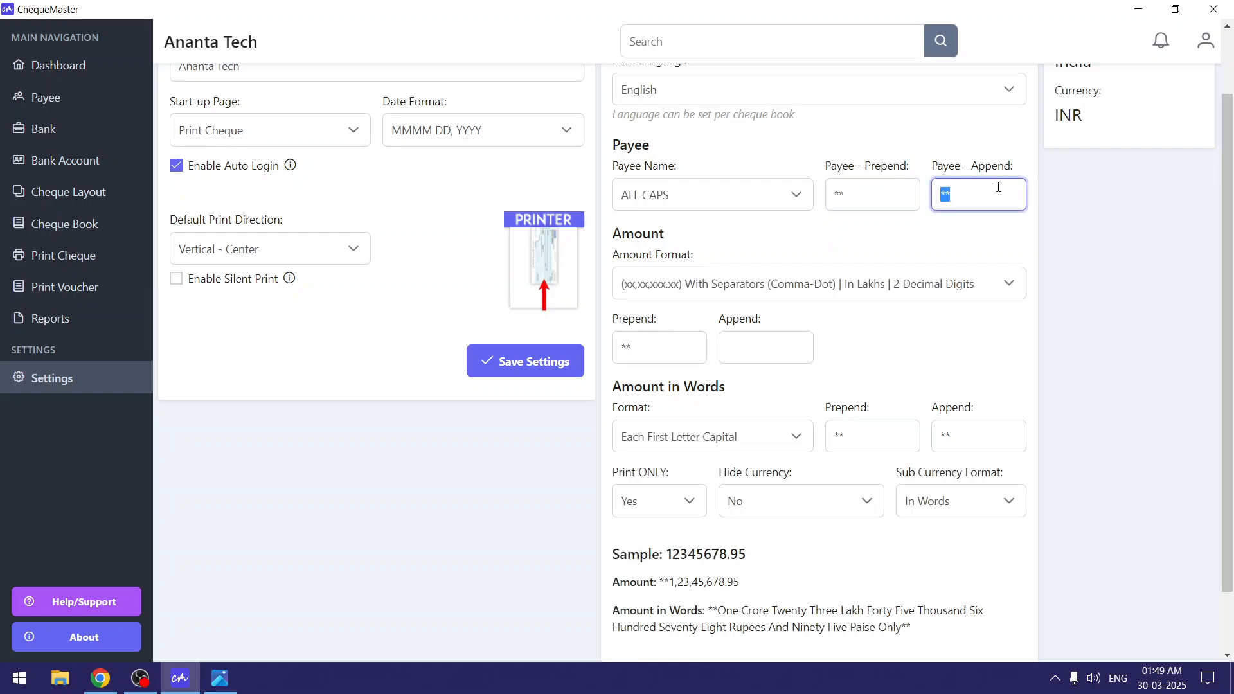
pyautogui.click(98, 680)
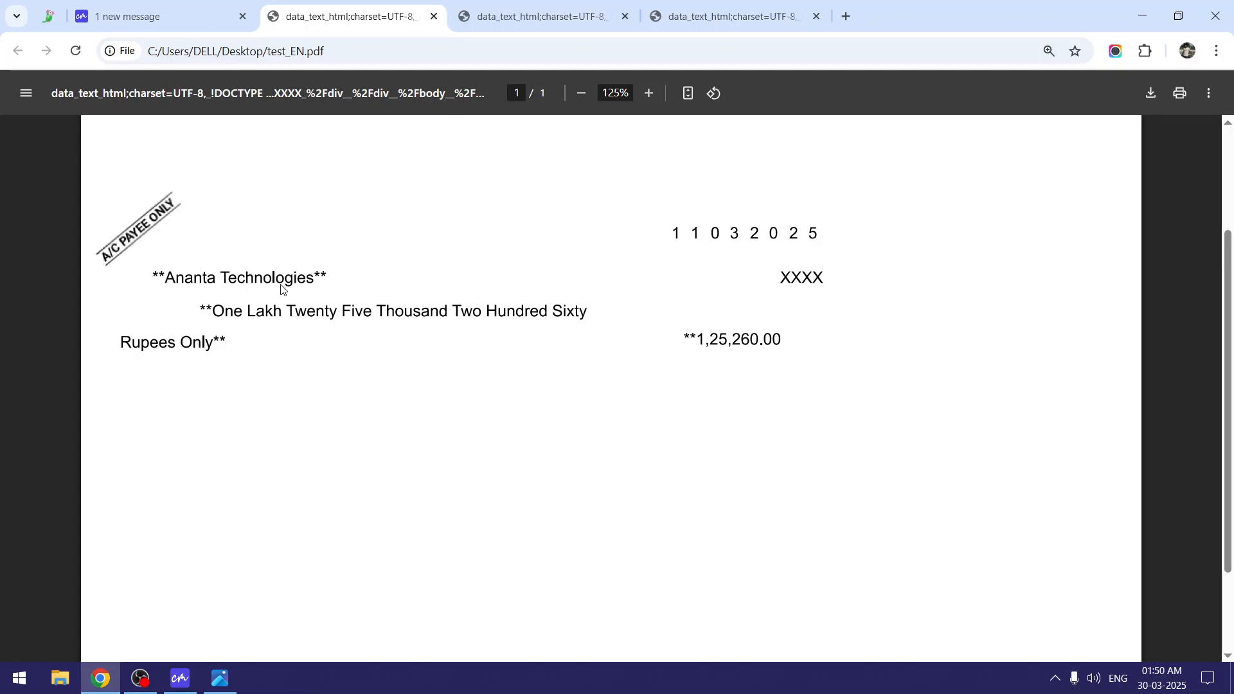
pyautogui.click(180, 679)
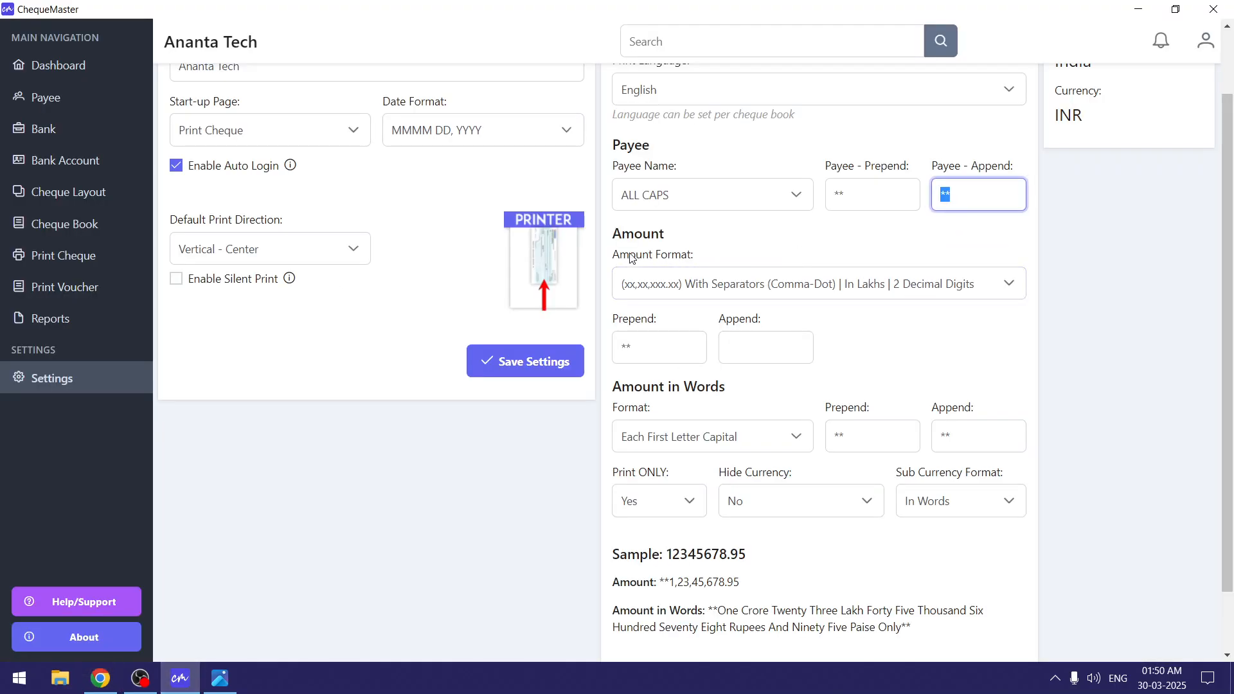
# Examine the Amount Format setting and its list of separator, lakhs or millions, and decimal digit options.
pyautogui.moveTo(623, 257); pyautogui.dragTo(719, 251)
pyautogui.click(722, 251)
pyautogui.scroll(-1, 756, 255)
pyautogui.scroll(-1, 757, 258)
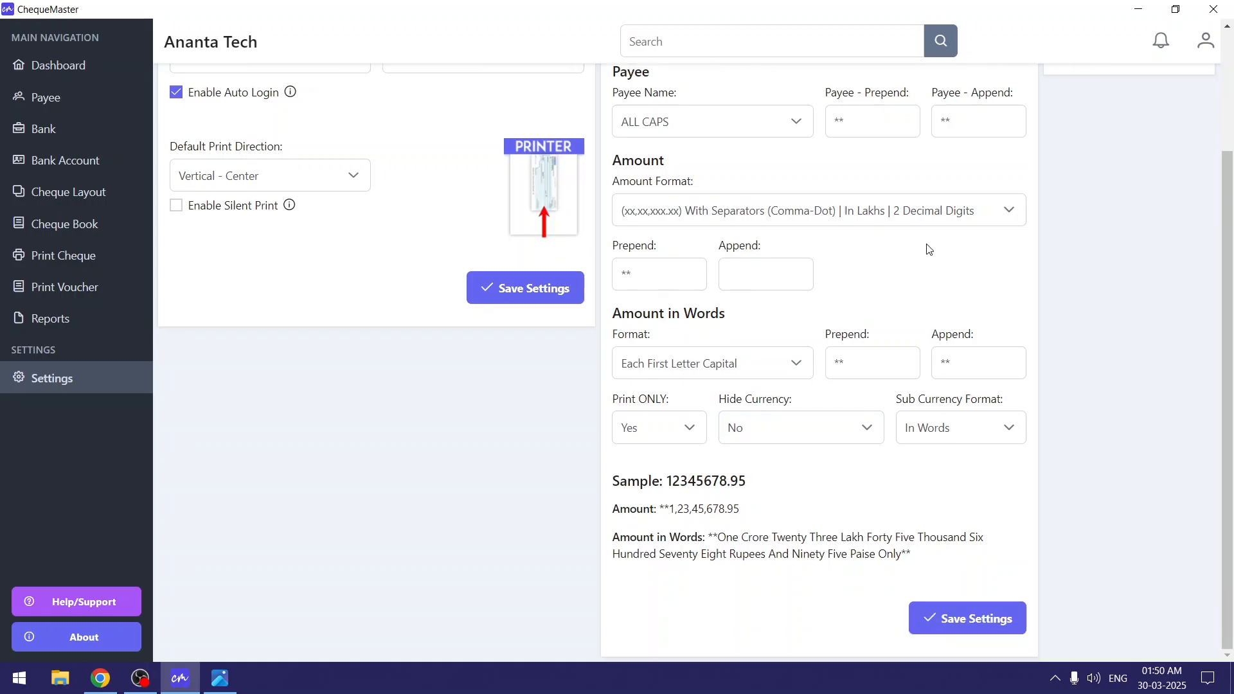
pyautogui.click(924, 218)
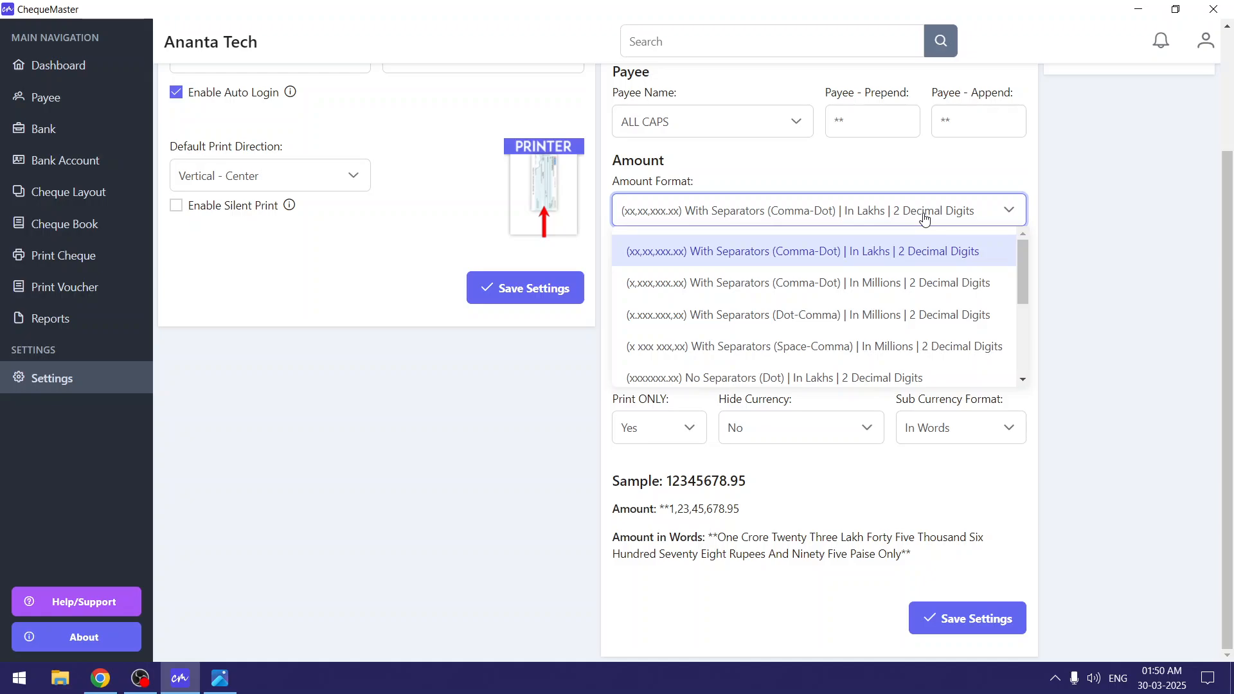
pyautogui.click(925, 219)
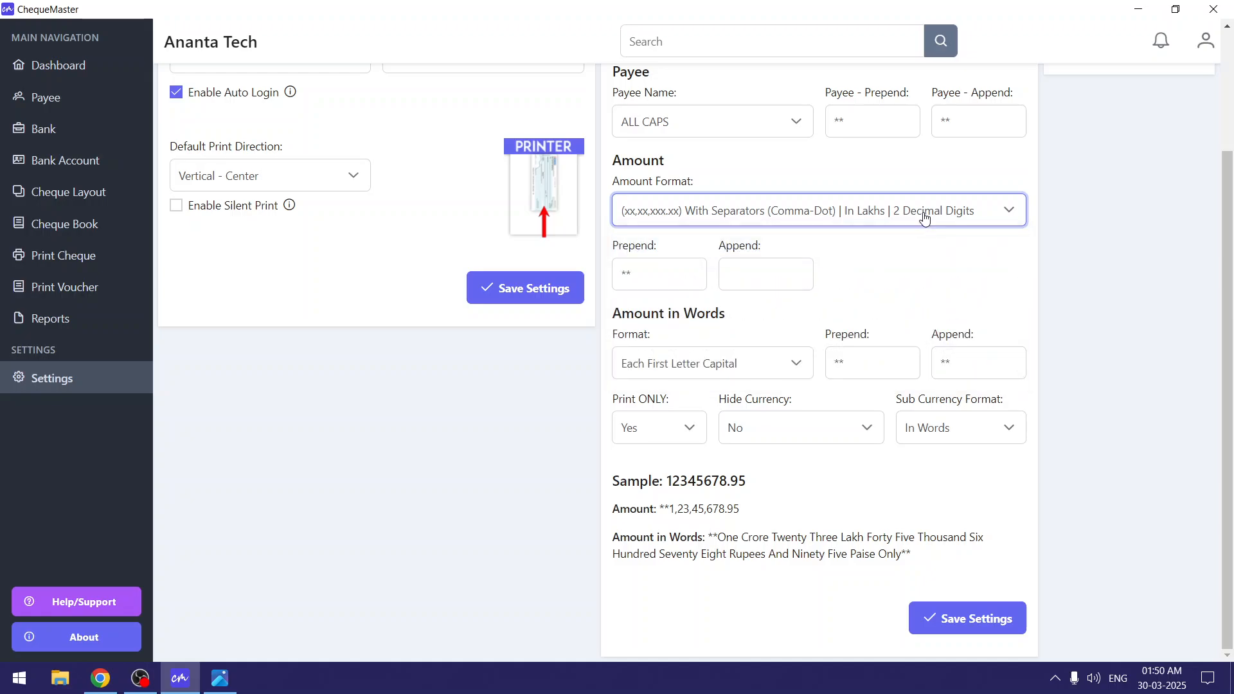
pyautogui.click(925, 219)
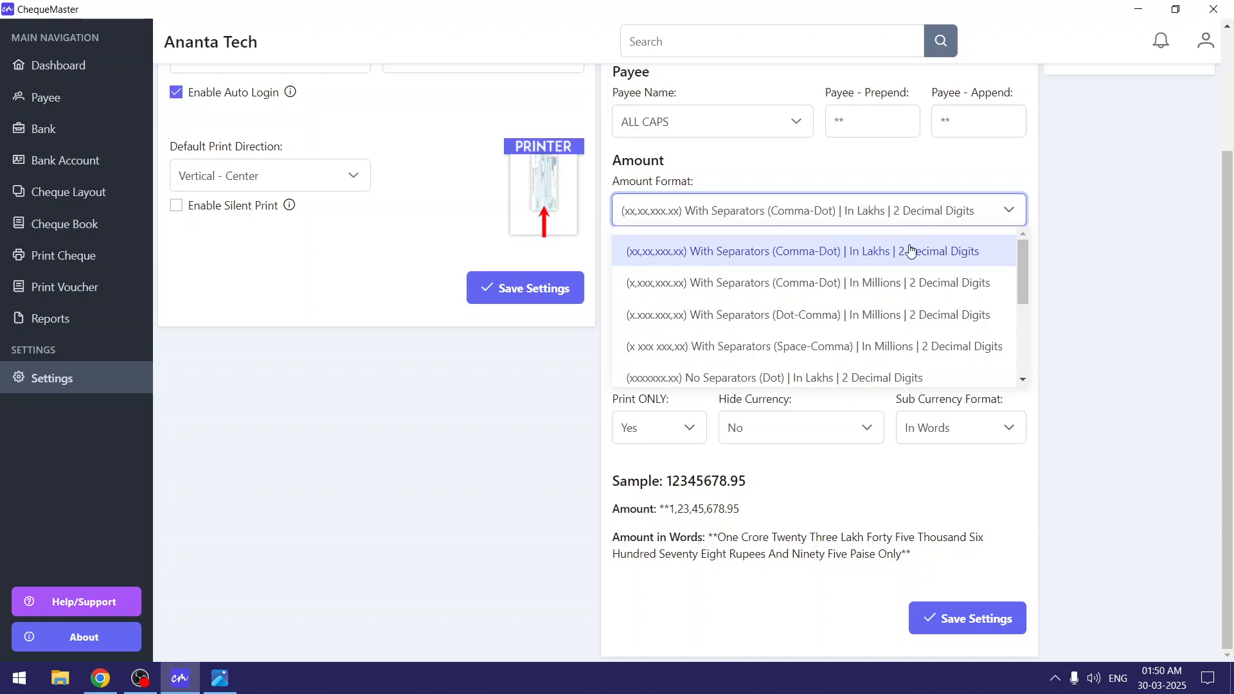
pyautogui.click(888, 222)
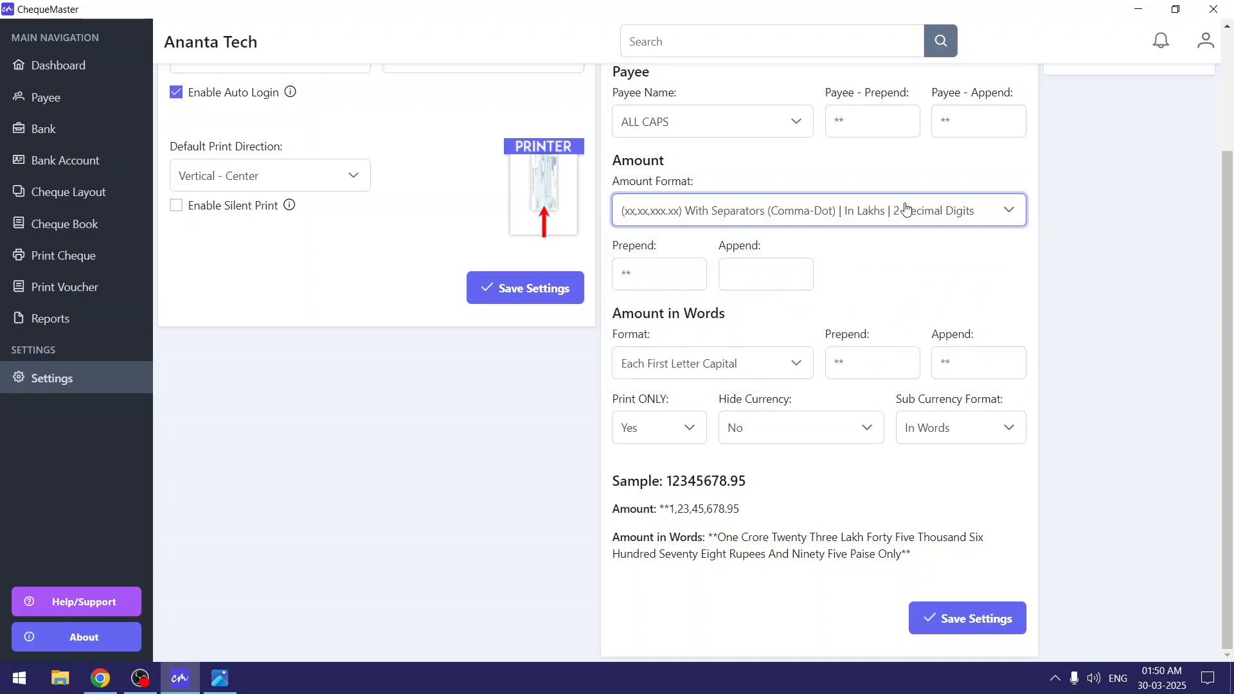
# Examine the amount and amount-in-words samples for the comma-dot, In Lakhs, 2-decimal format, and review the other Amount Format options.
pyautogui.click(676, 512)
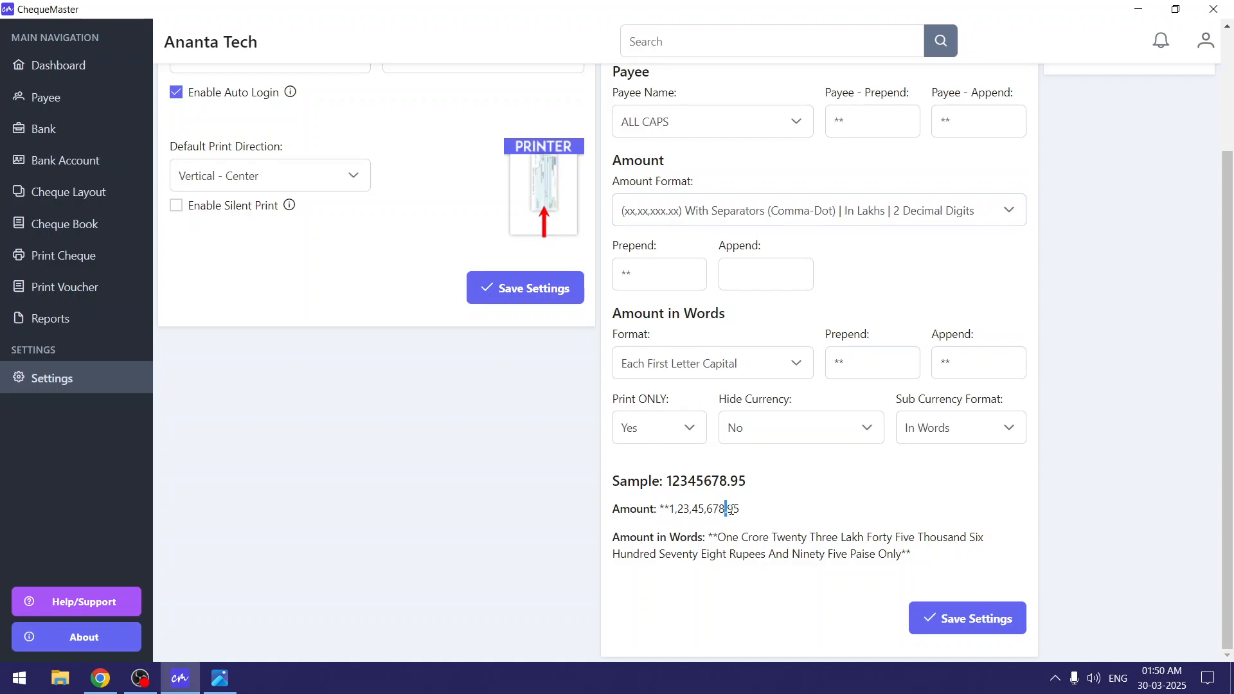
pyautogui.click(759, 514)
pyautogui.click(912, 226)
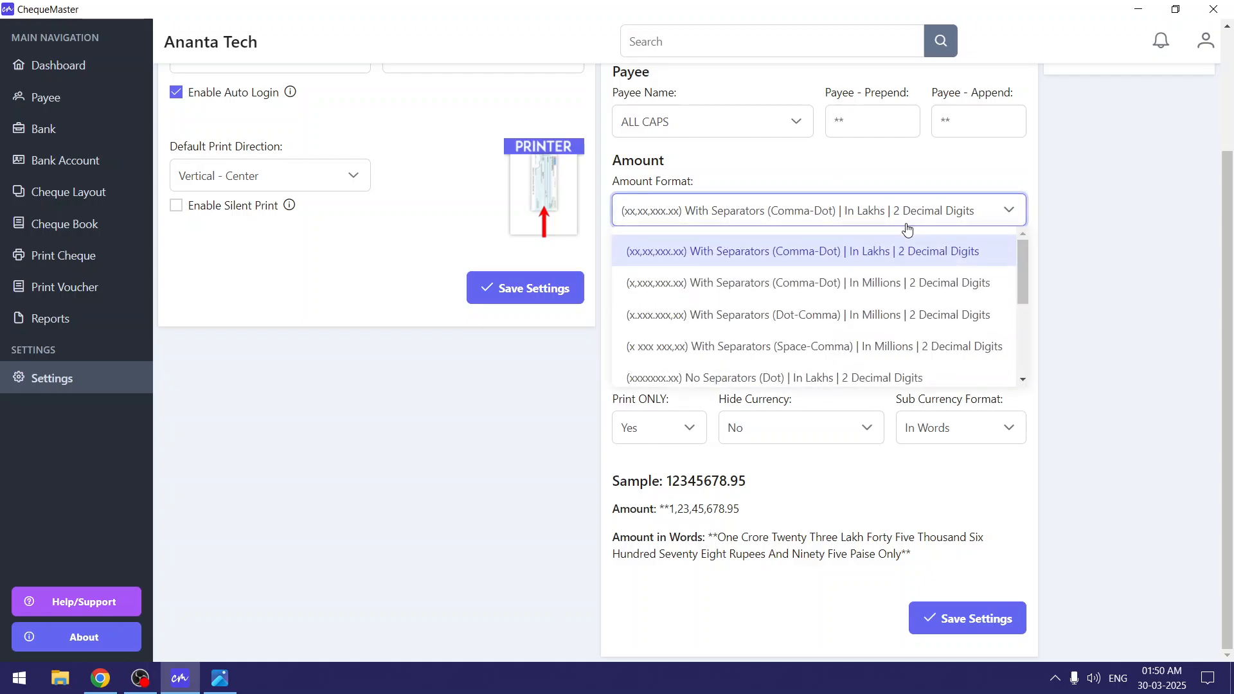
pyautogui.scroll(-2, 900, 321)
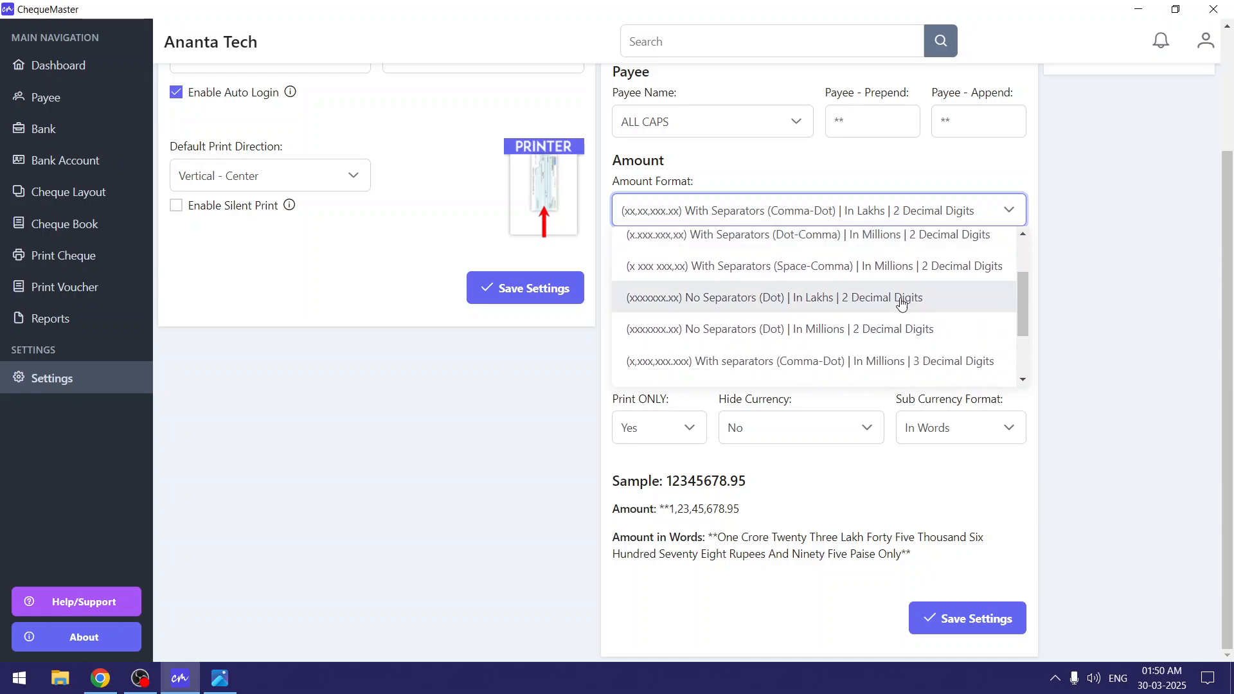
pyautogui.scroll(2, 862, 300)
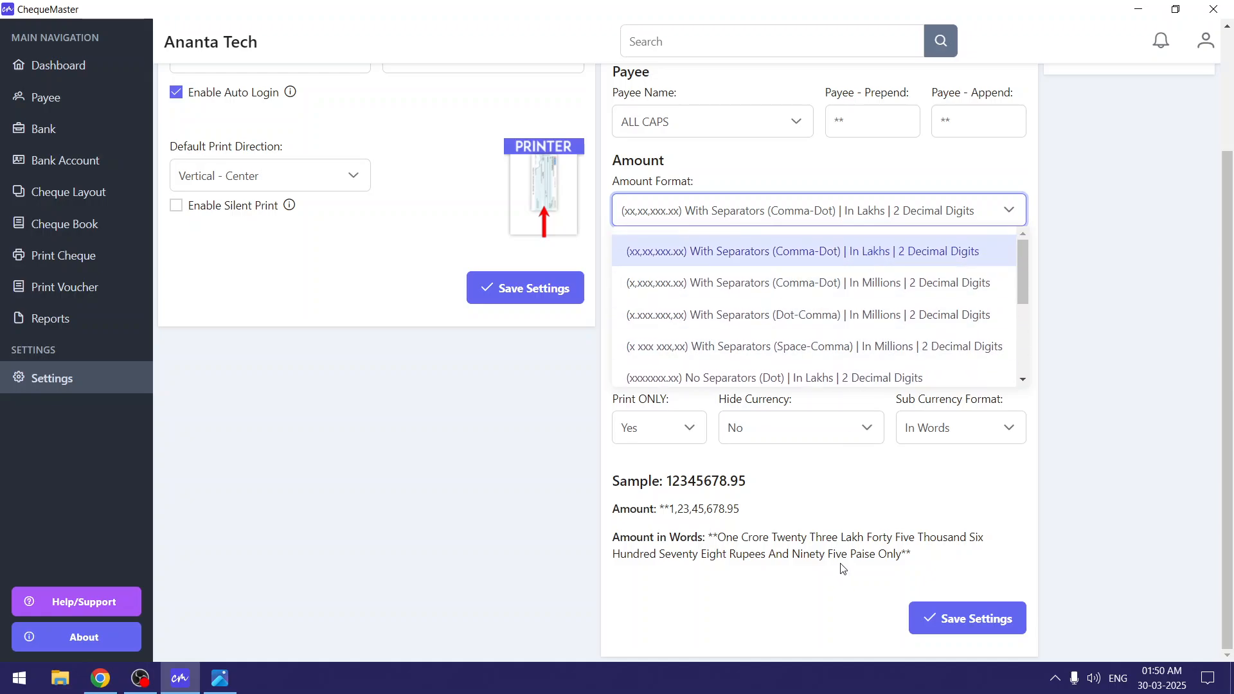
pyautogui.doubleClick(854, 539)
pyautogui.doubleClick(668, 481)
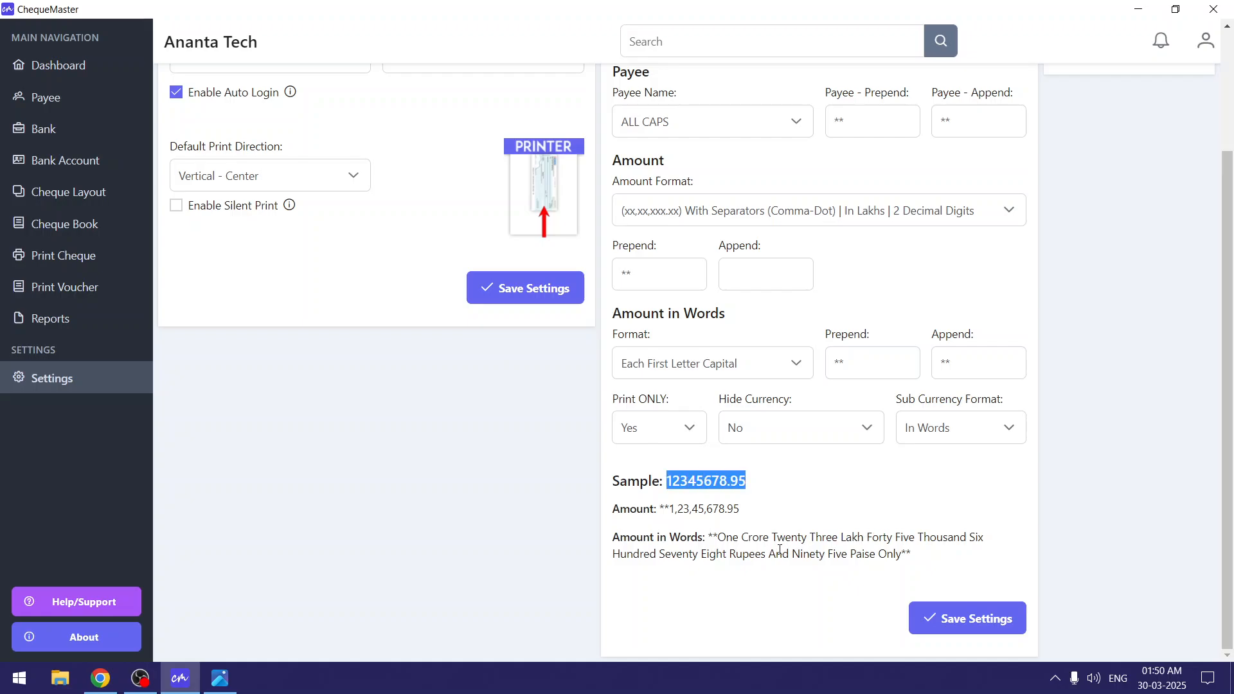
pyautogui.moveTo(832, 539); pyautogui.dragTo(889, 539)
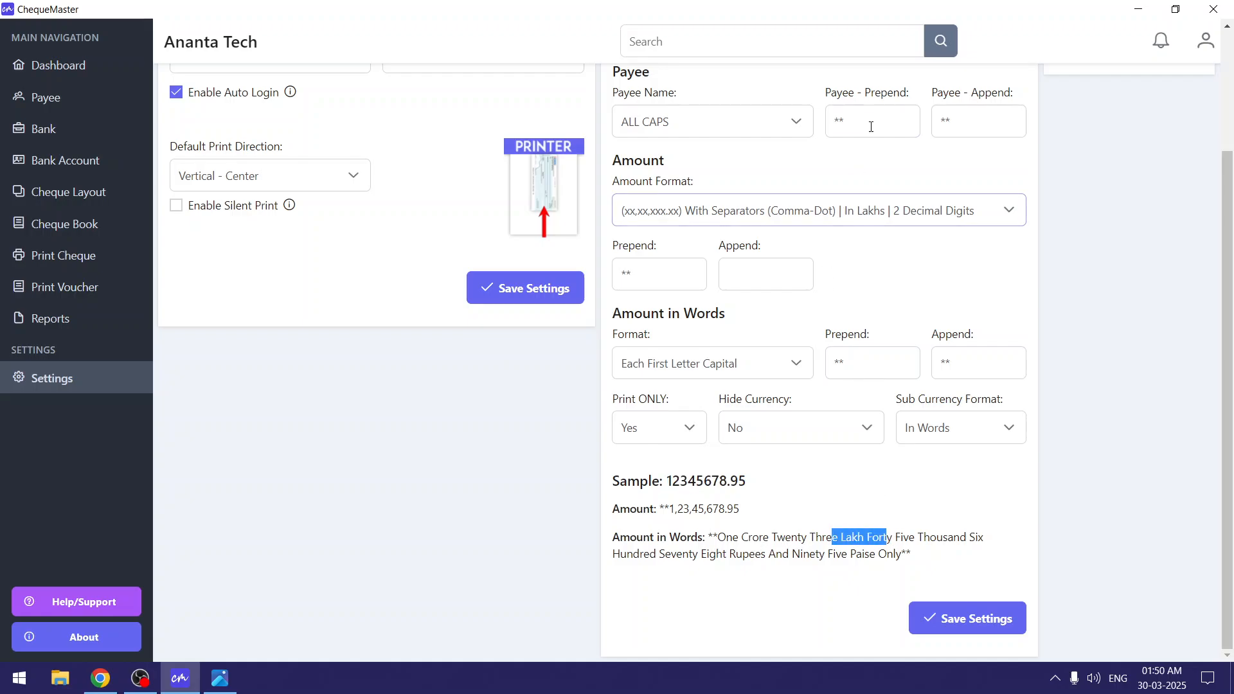
# Try the Amount Format (x,xxx,xxx.xx) With Separators (Comma-Dot) | In Millions | 2 Decimal Digits, and check both samples.
pyautogui.click(881, 209)
pyautogui.click(878, 286)
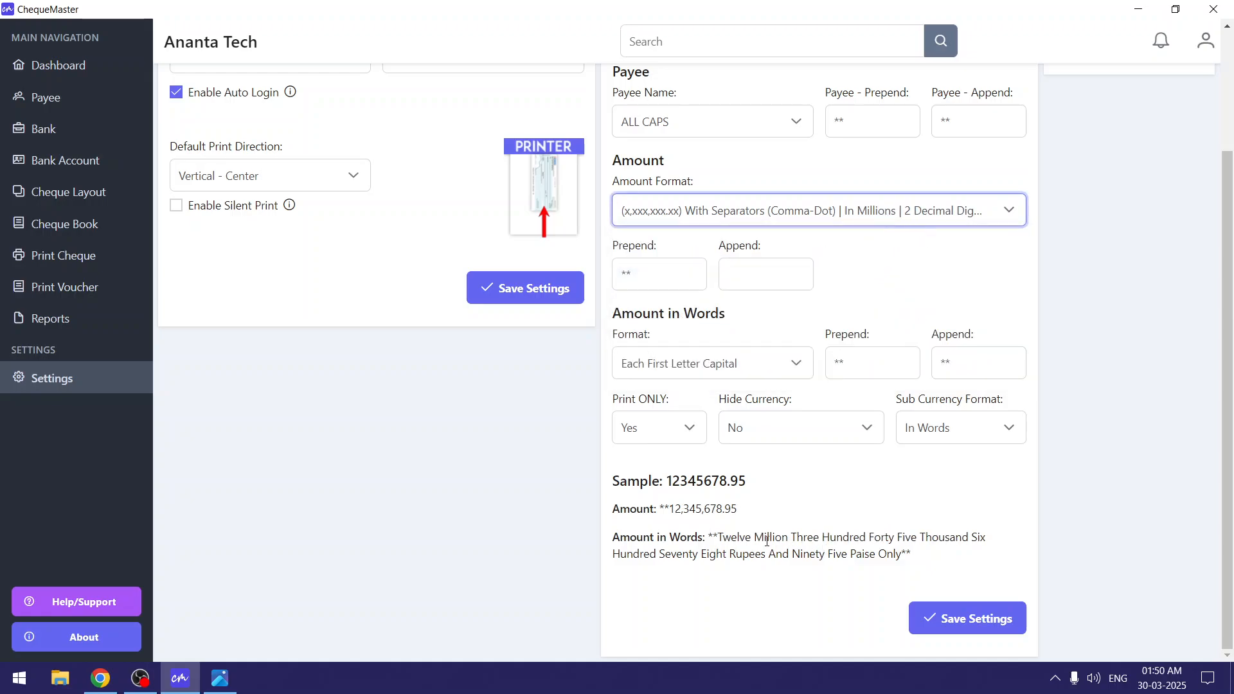
pyautogui.click(738, 542)
pyautogui.moveTo(738, 542); pyautogui.dragTo(773, 540)
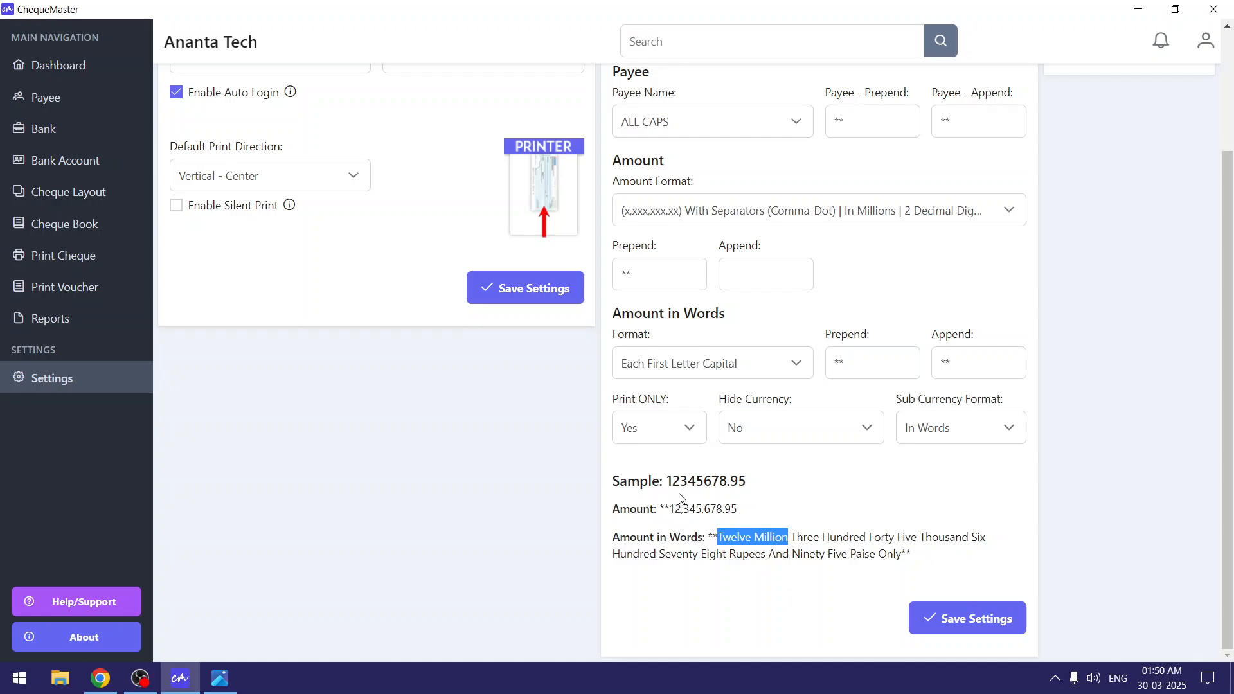
pyautogui.click(686, 512)
pyautogui.moveTo(750, 512); pyautogui.dragTo(667, 507)
# Try the Amount Format (x,xxx,xxx.xxx) With separators (Comma-Dot) | In Millions | 3 Decimal Digits, and check the sample's decimals.
pyautogui.click(939, 211)
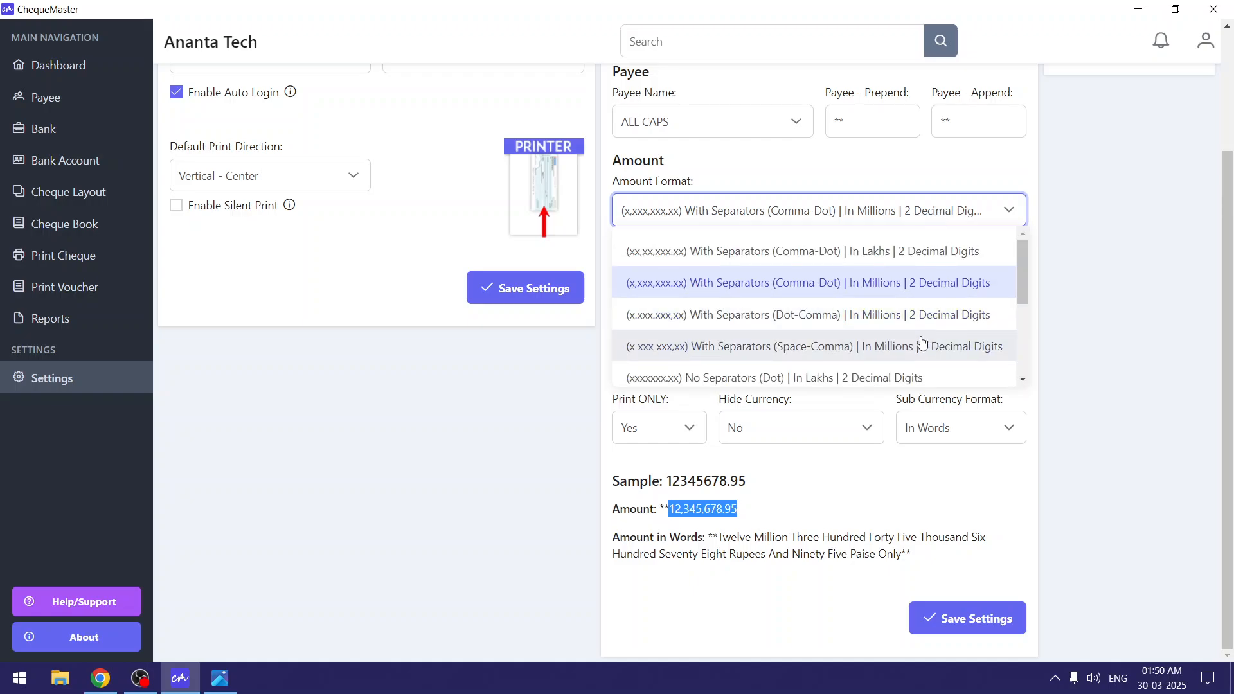
pyautogui.scroll(-1, 896, 322)
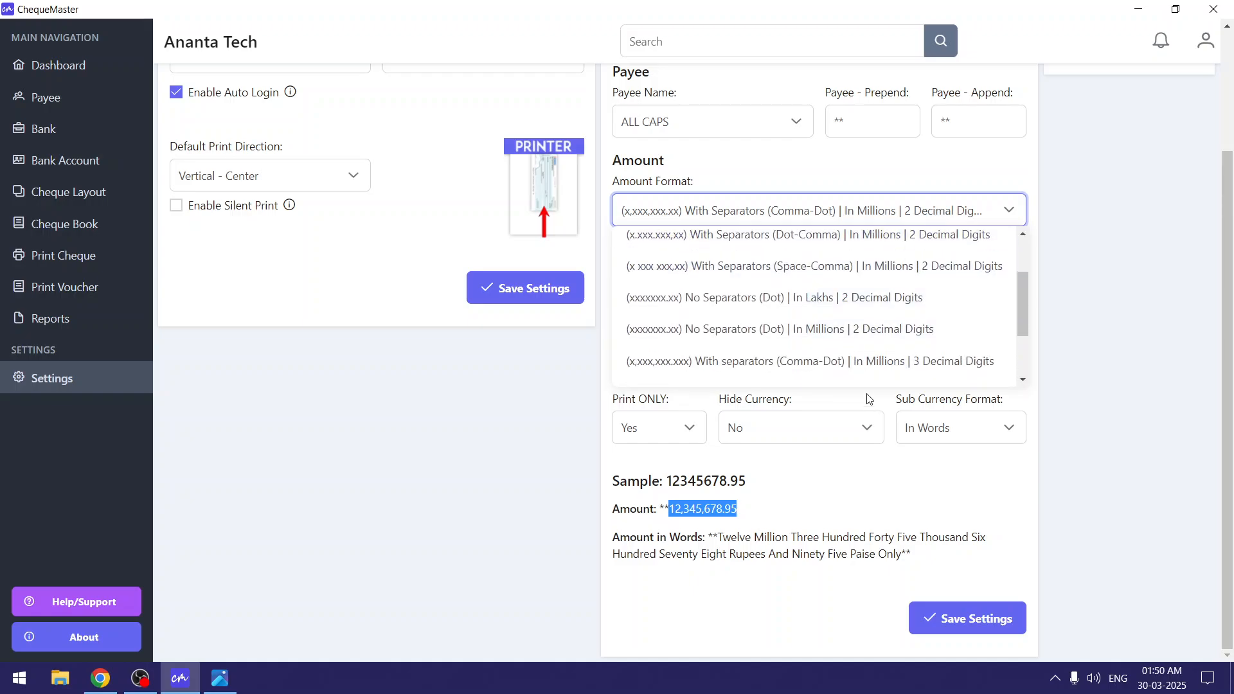
pyautogui.scroll(-1, 710, 341)
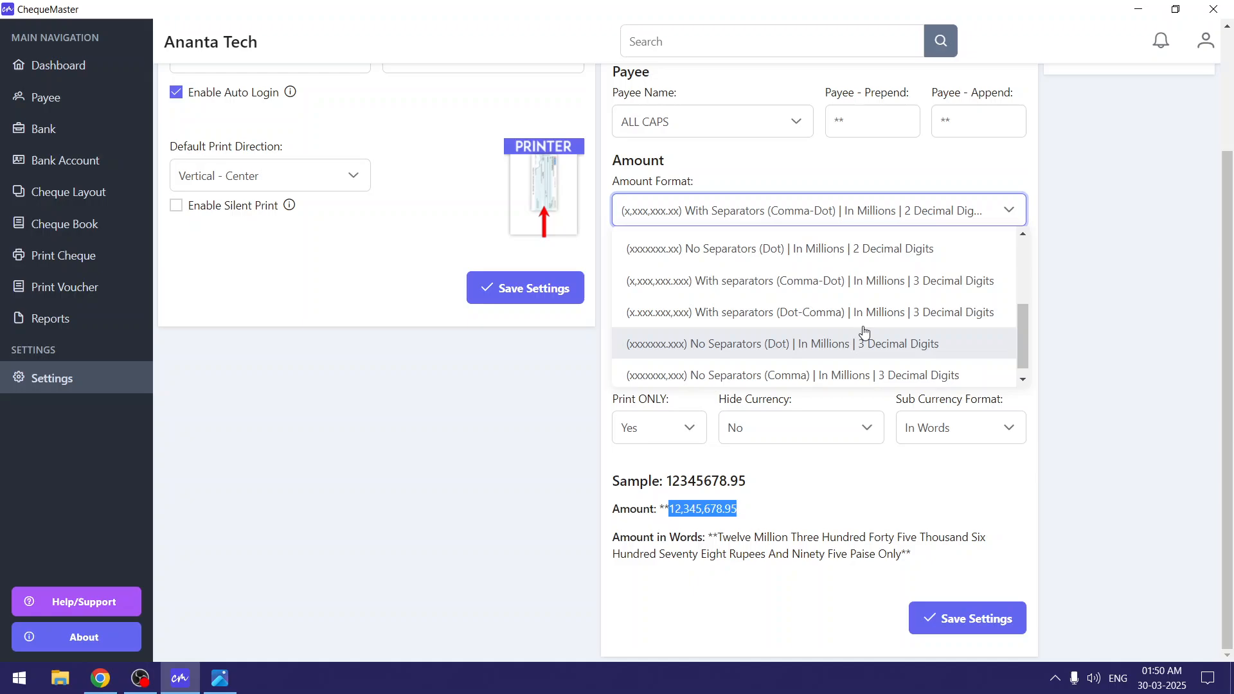
pyautogui.click(928, 288)
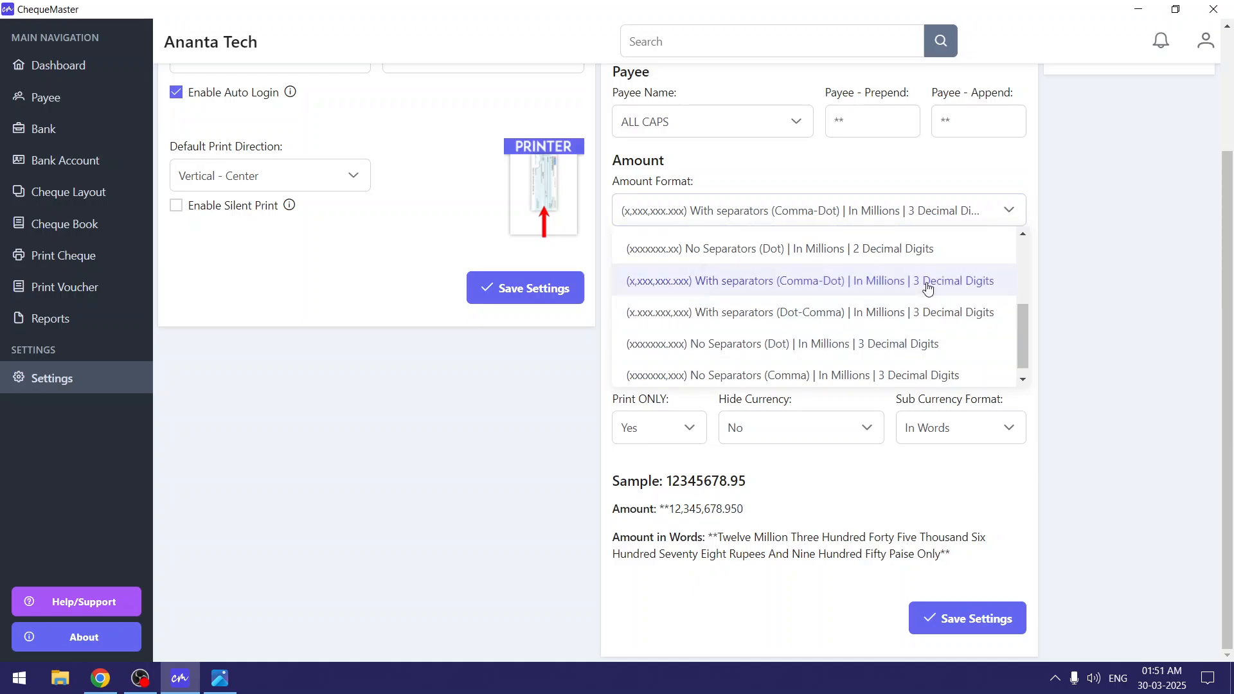
pyautogui.moveTo(729, 509)
pyautogui.mouseDown()
pyautogui.moveTo(757, 512)
pyautogui.moveTo(728, 510)
pyautogui.mouseUp()
pyautogui.click(723, 514)
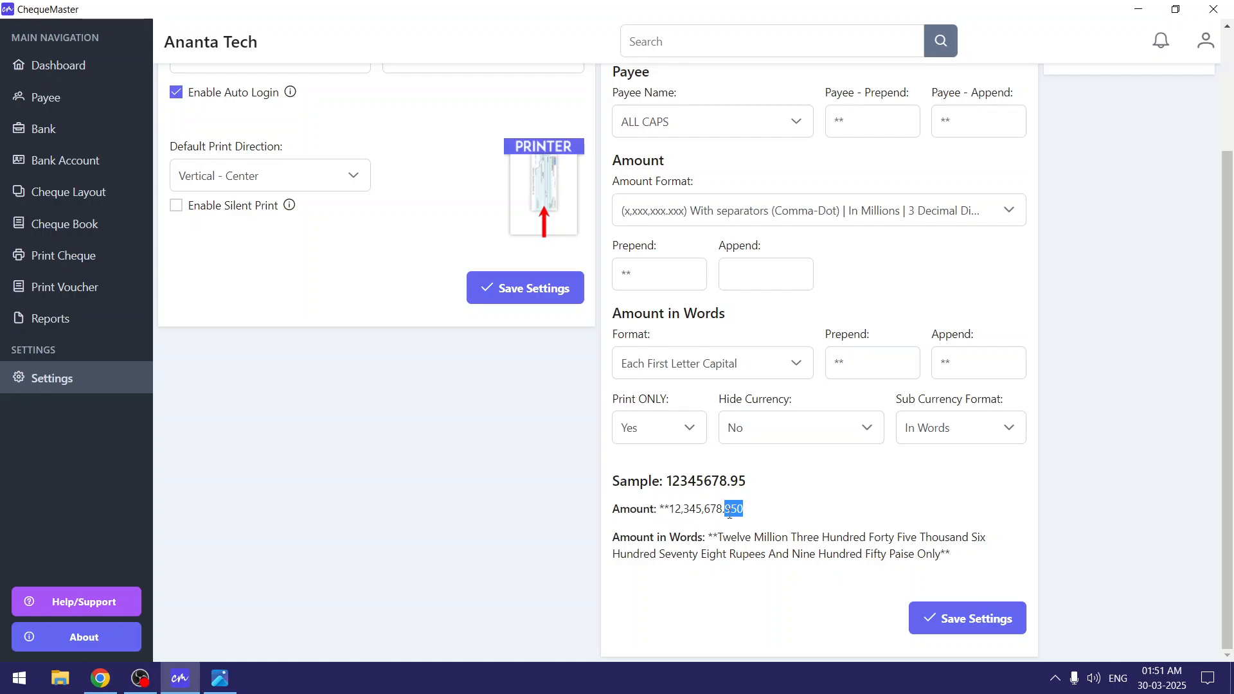
# Set the Amount Format to (xxxxxxx.xxx) No Separators (Dot) | In Millions | 3 Decimal Digits, and check the samples.
pyautogui.click(862, 213)
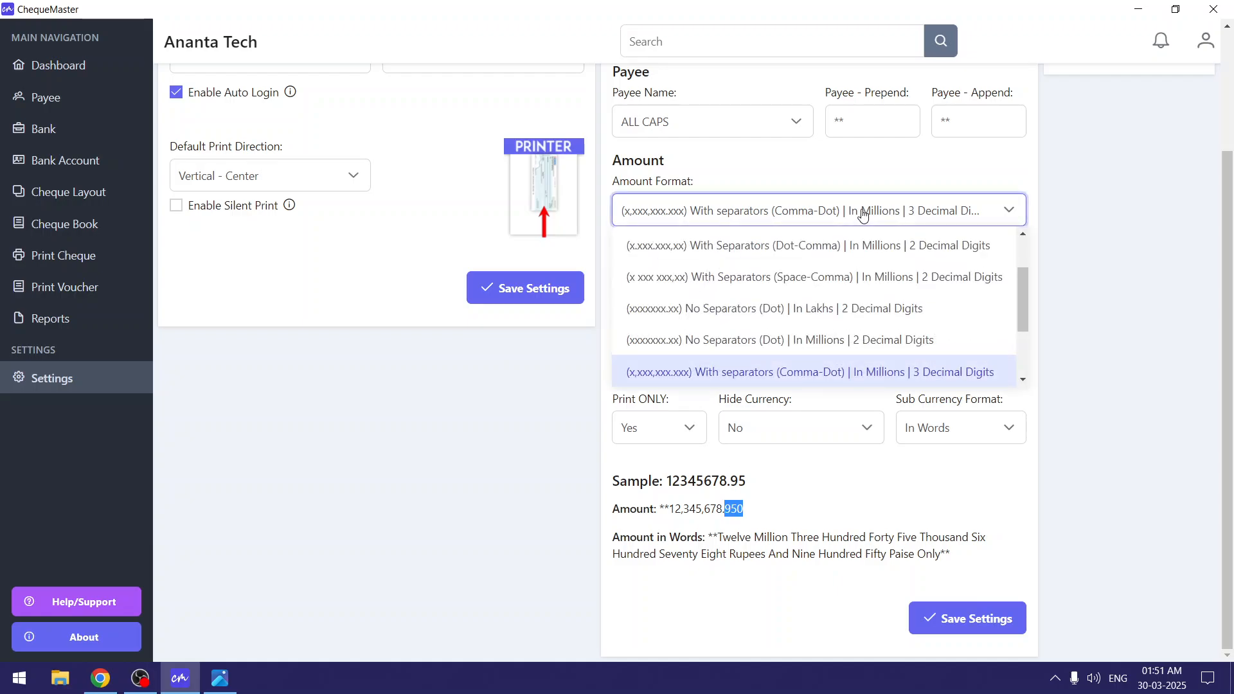
pyautogui.scroll(3, 877, 311)
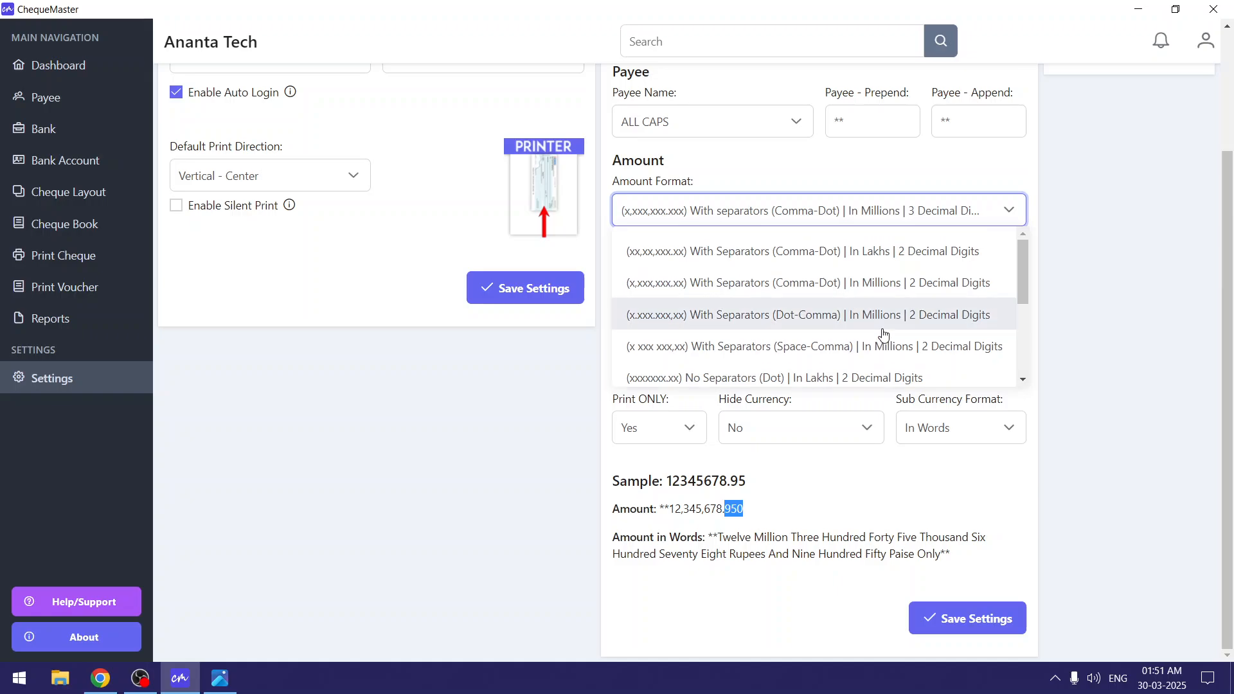
pyautogui.scroll(-5, 810, 284)
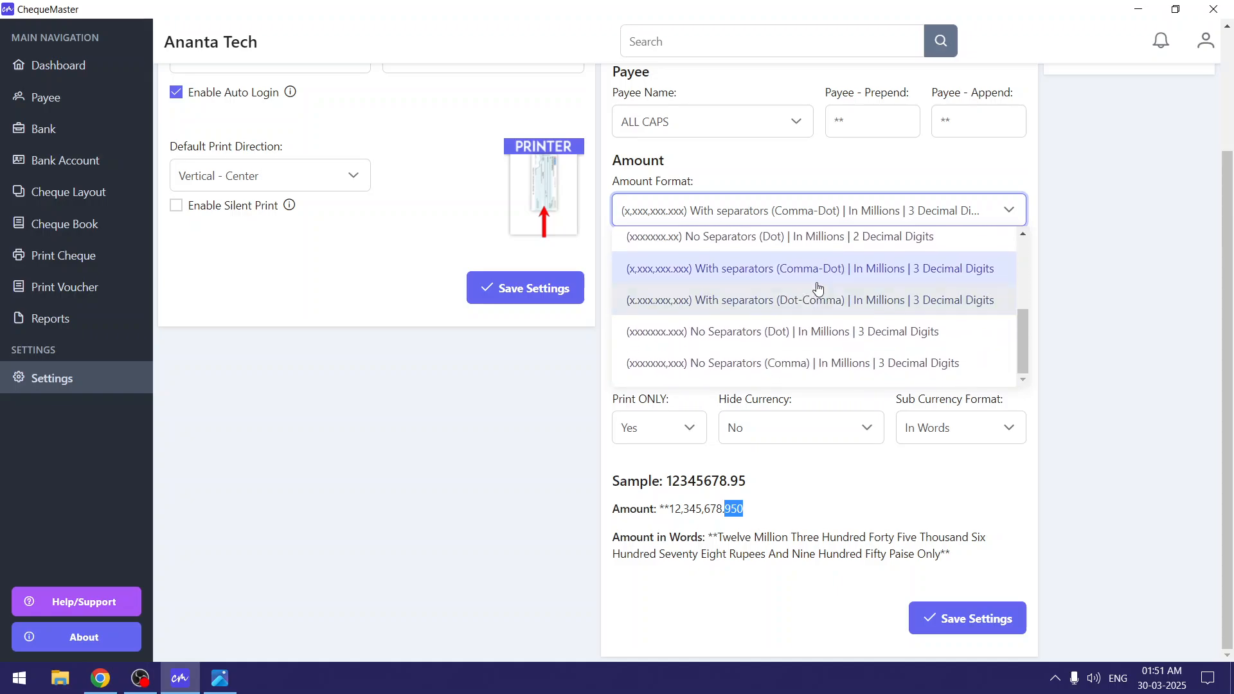
pyautogui.click(745, 332)
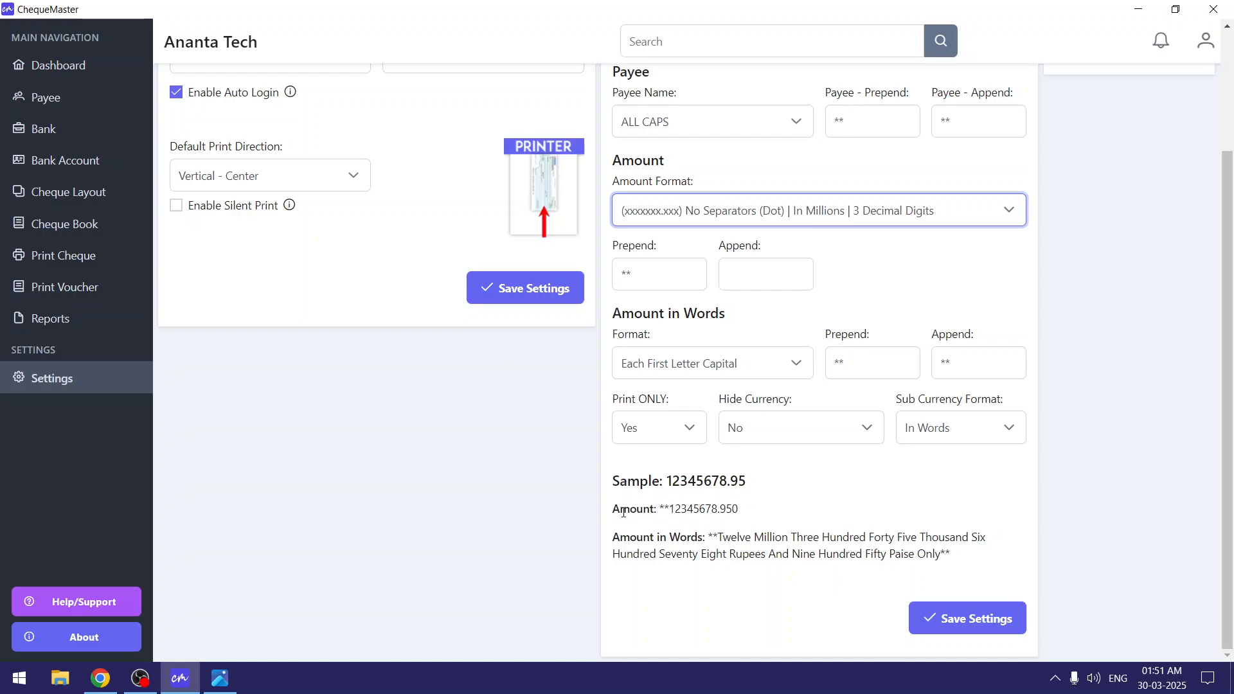
pyautogui.moveTo(624, 512); pyautogui.dragTo(962, 562)
pyautogui.click(965, 561)
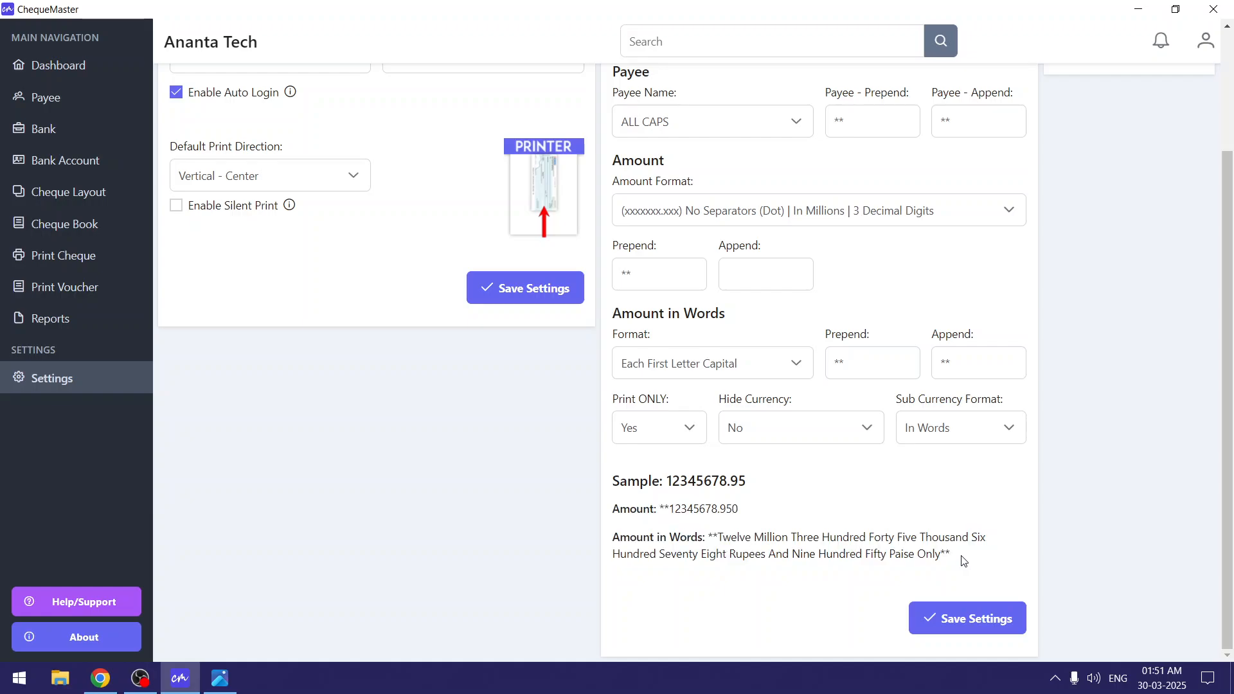
pyautogui.tripleClick(965, 561)
# Examine the Prepend and Append fields under Amount alongside the Payee - Prepend and Payee - Append fields.
pyautogui.click(650, 272)
pyautogui.moveTo(616, 161); pyautogui.dragTo(666, 163)
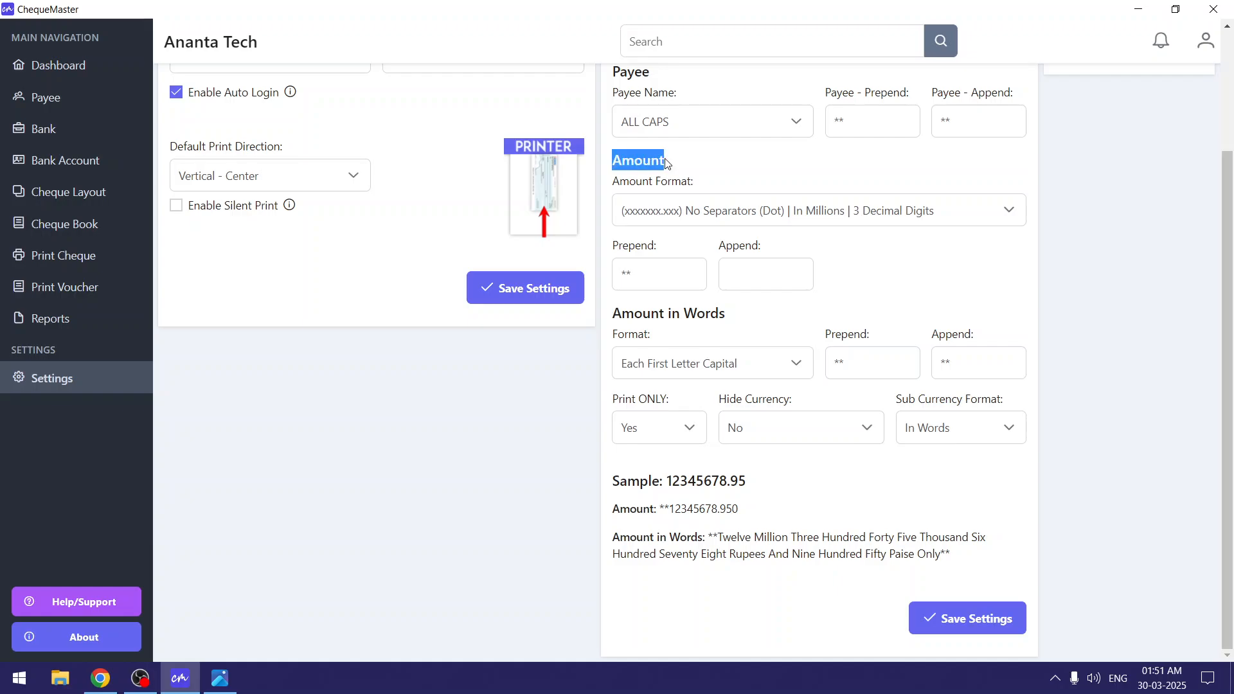
pyautogui.click(649, 273)
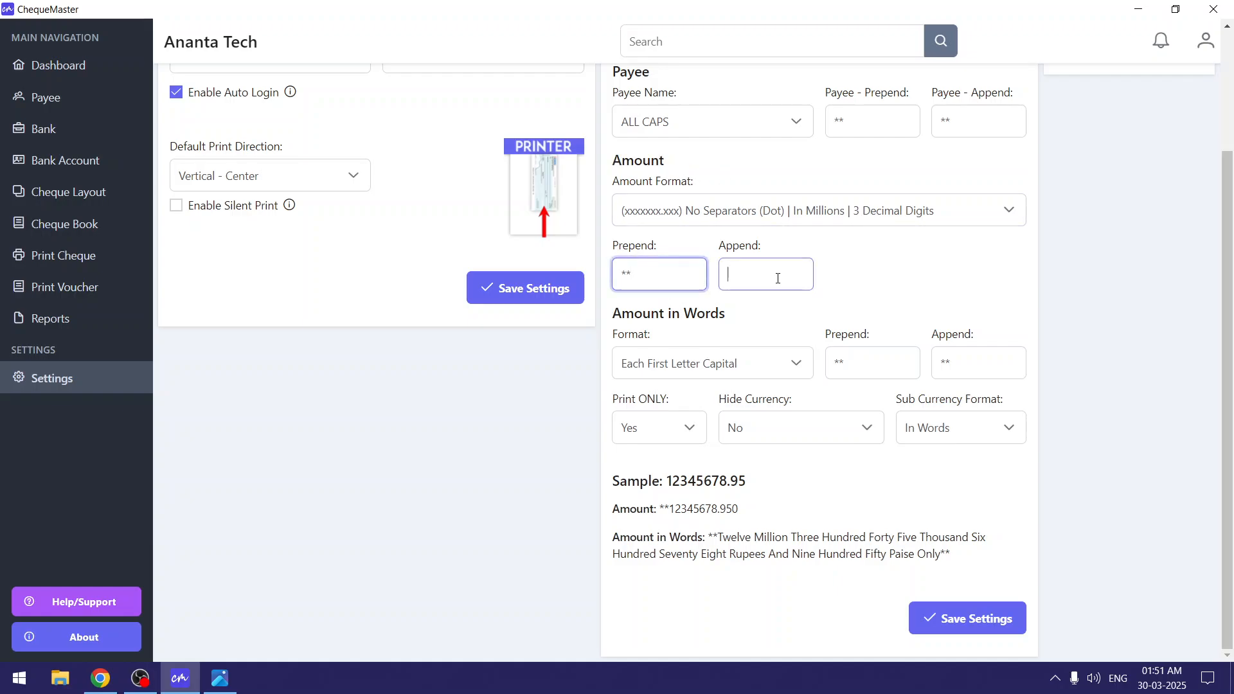
pyautogui.click(766, 275)
pyautogui.moveTo(825, 95); pyautogui.dragTo(1015, 96)
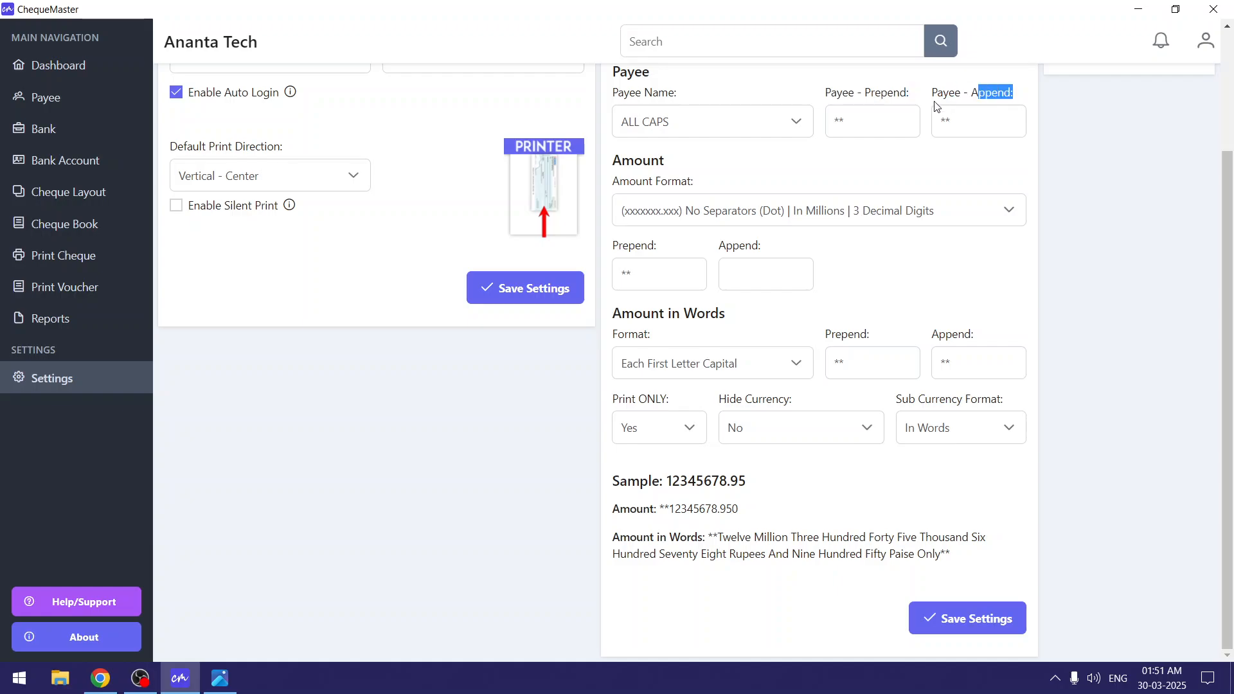
# Compare the Amount section's "**" Prepend value and its Append field with the numeric amount on the English cheque PDF in Chrome, and return to ChequeMaster.
pyautogui.click(657, 267)
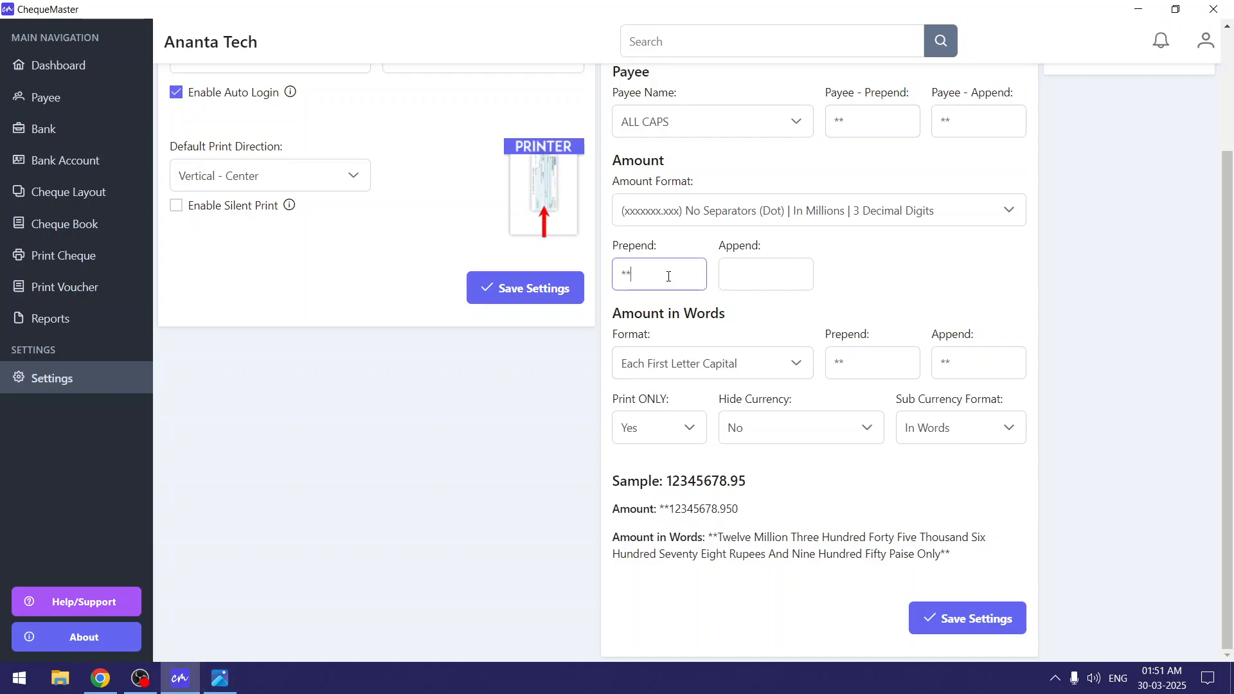
pyautogui.moveTo(628, 276)
pyautogui.mouseDown()
pyautogui.moveTo(610, 278)
pyautogui.moveTo(641, 277)
pyautogui.mouseUp()
pyautogui.doubleClick(640, 252)
pyautogui.click(733, 269)
pyautogui.click(100, 679)
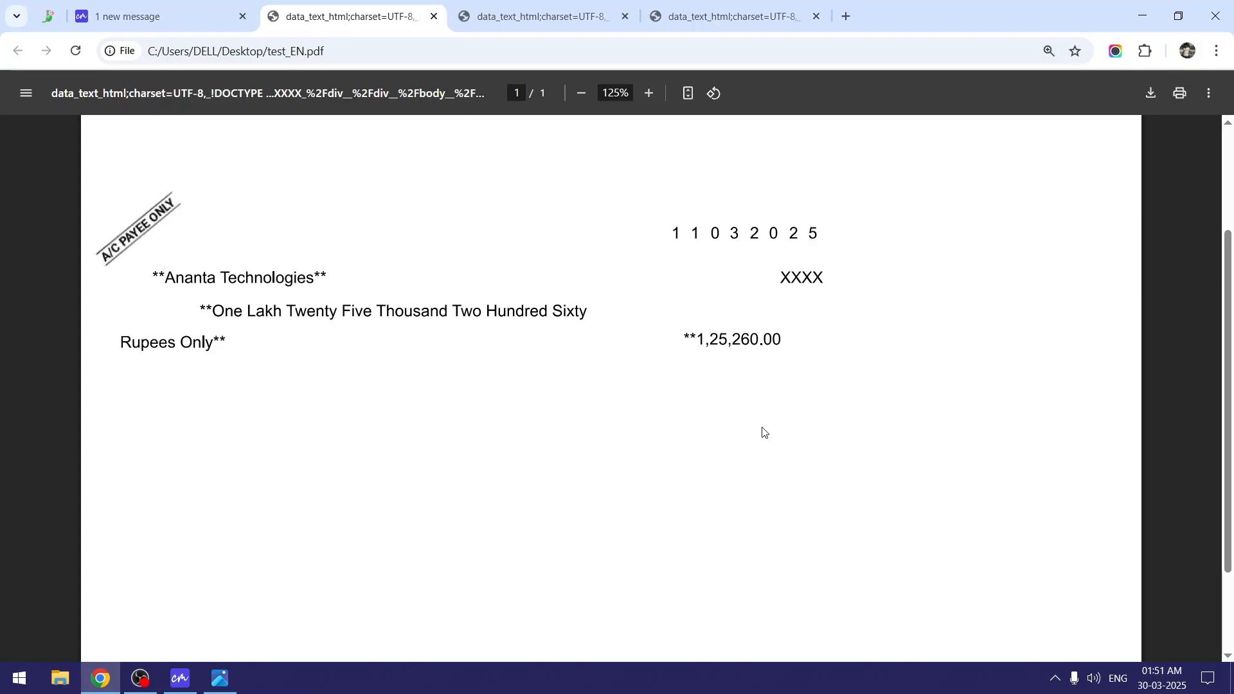
pyautogui.click(190, 685)
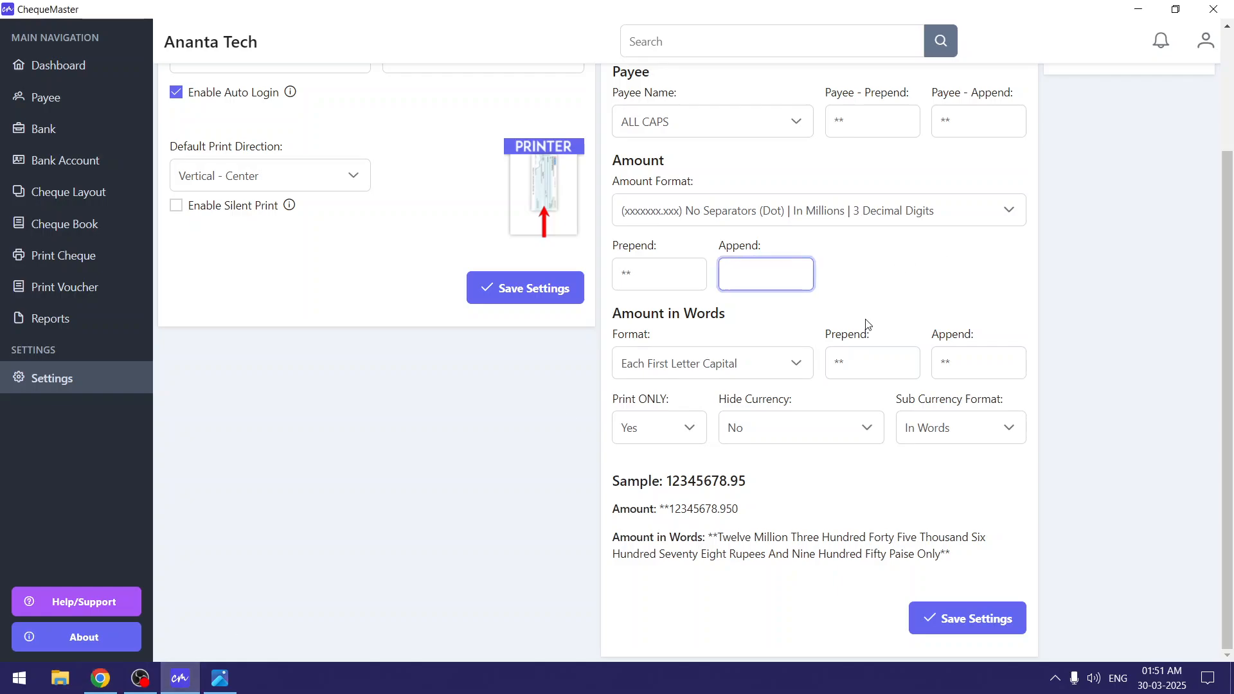
# Review the Amount in Words Format options, Prepend and Append, compare them with the English cheque PDF in Chrome, and return to ChequeMaster.
pyautogui.moveTo(639, 317); pyautogui.dragTo(730, 322)
pyautogui.tripleClick(730, 322)
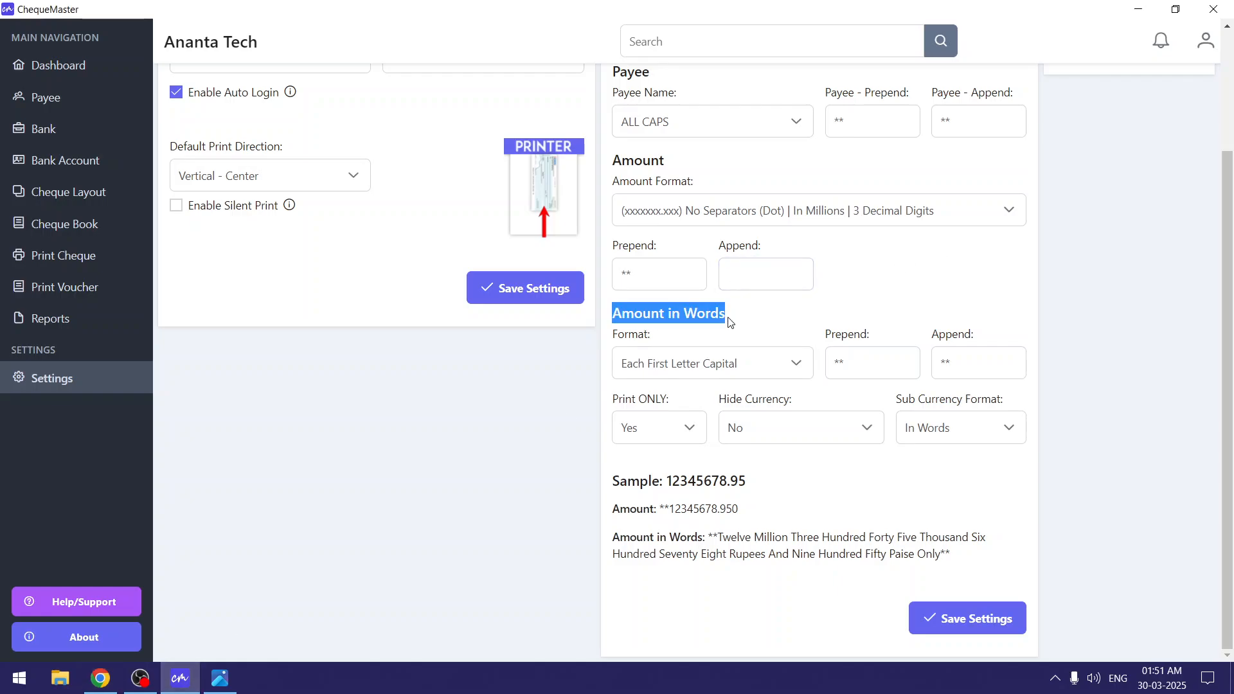
pyautogui.click(687, 365)
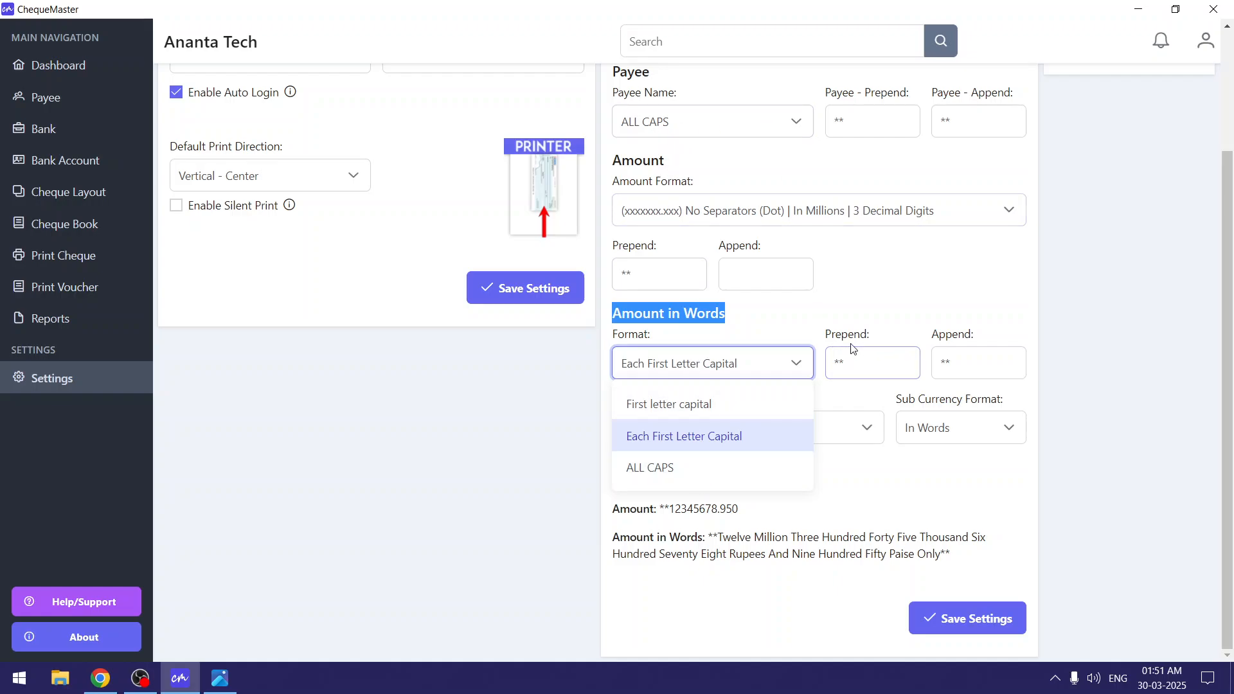
pyautogui.click(952, 342)
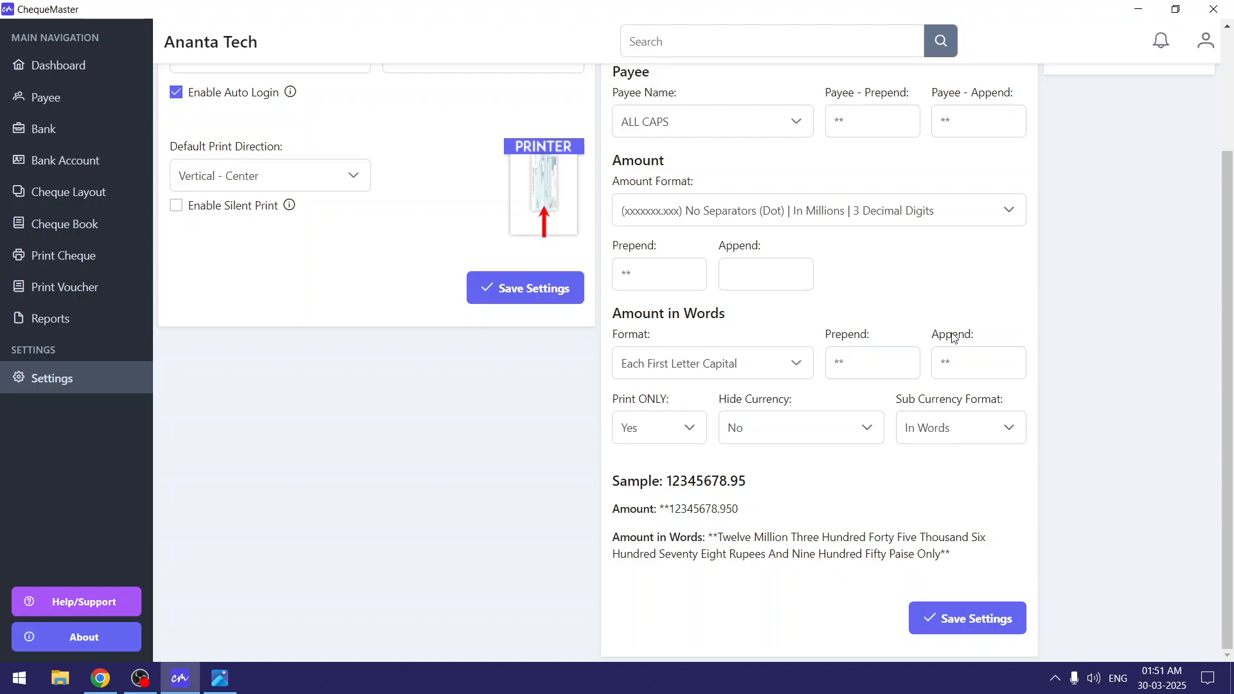
pyautogui.moveTo(601, 349); pyautogui.dragTo(1029, 335)
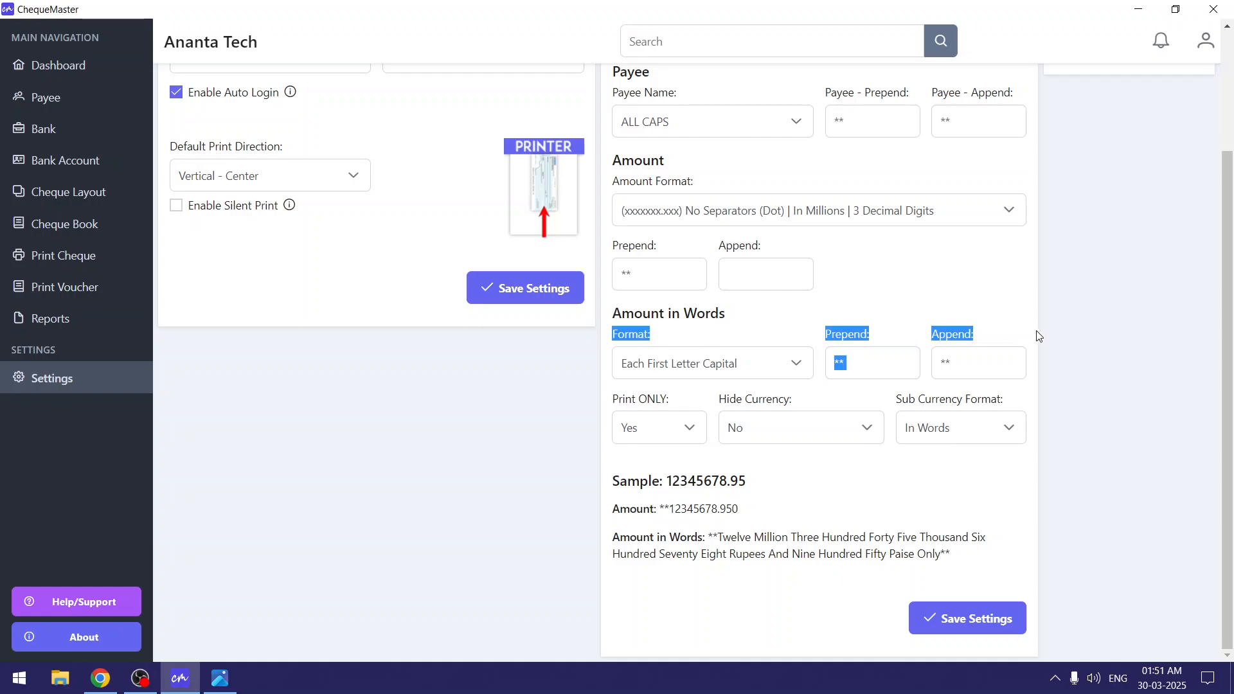
pyautogui.click(103, 686)
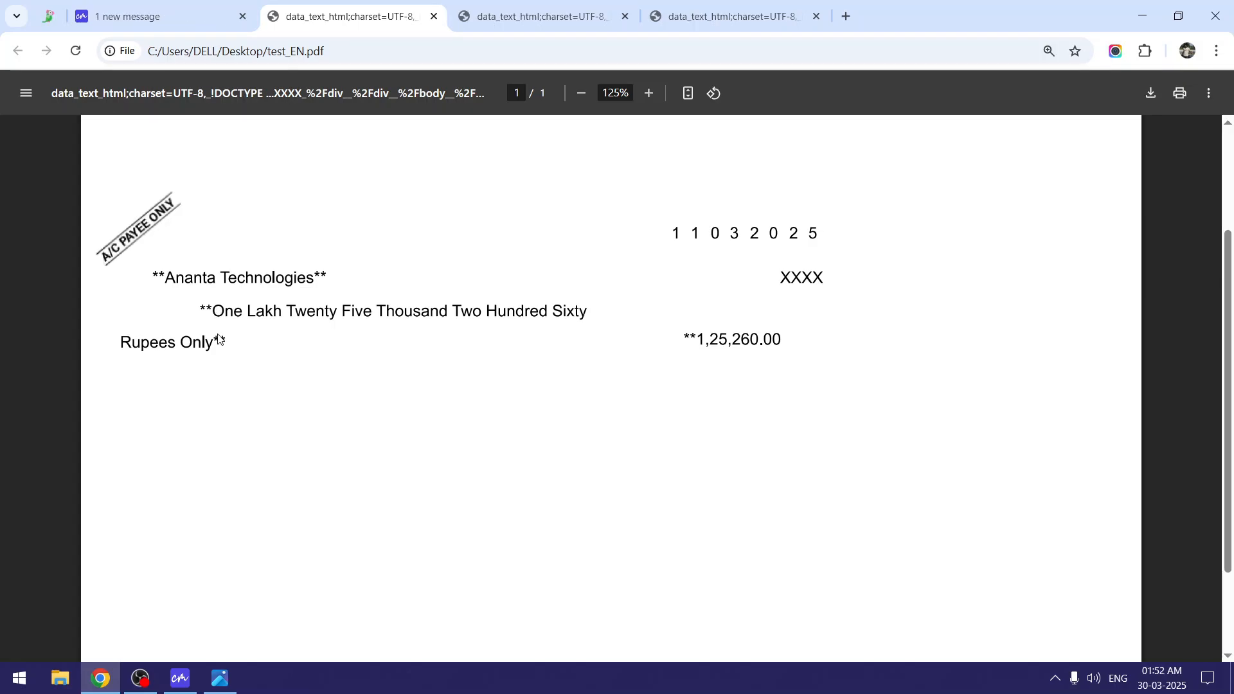
pyautogui.click(181, 679)
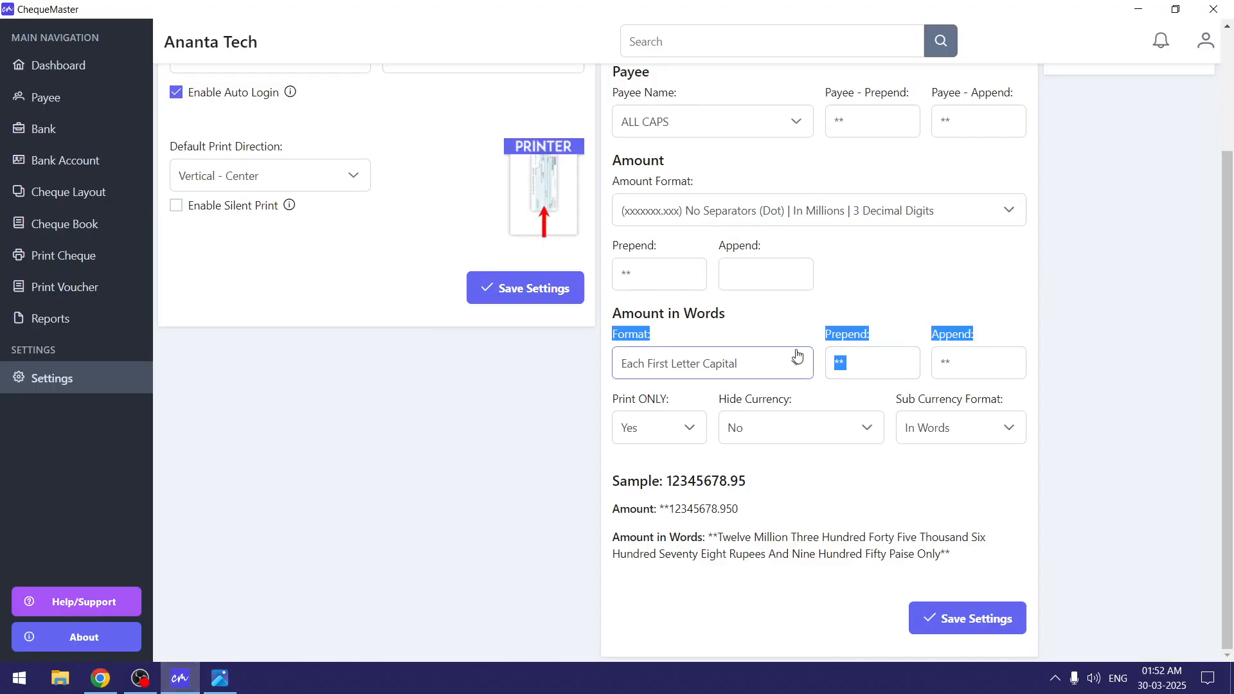
# Examine the Print ONLY, Hide Currency and Sub Currency Format options and the word "Only" in the Amount in Words sample.
pyautogui.moveTo(620, 399); pyautogui.dragTo(1031, 399)
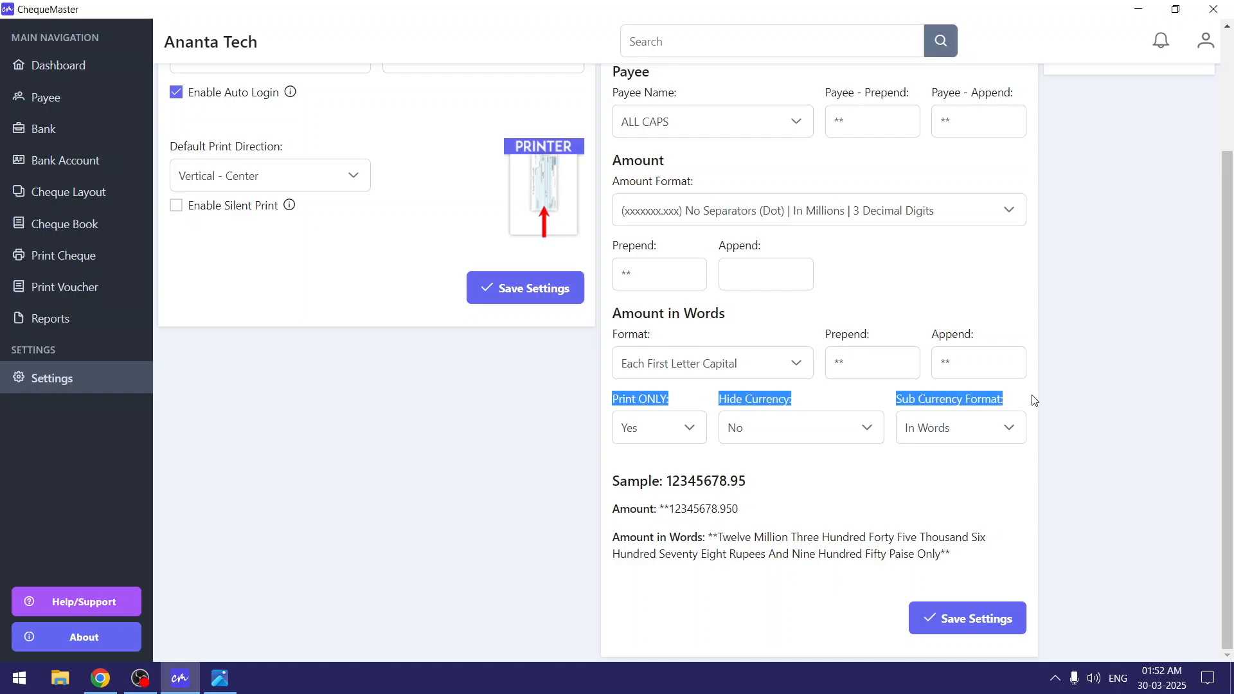
pyautogui.click(990, 400)
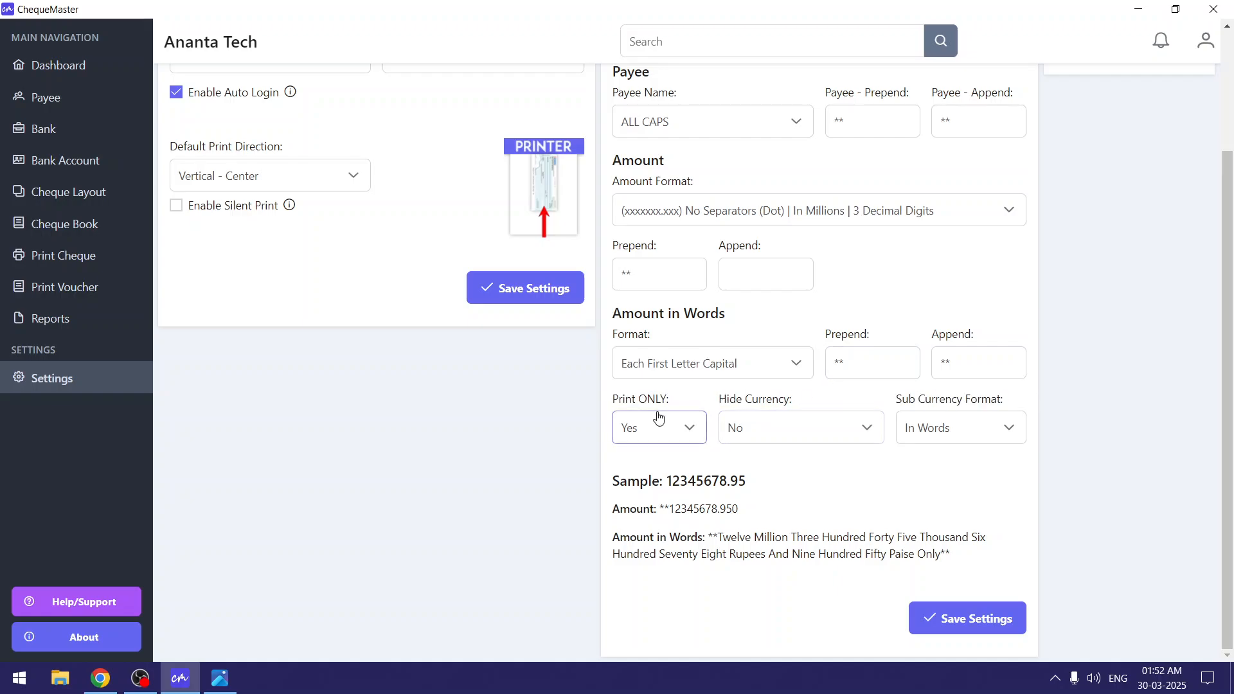
pyautogui.doubleClick(627, 402)
pyautogui.moveTo(627, 402); pyautogui.dragTo(650, 401)
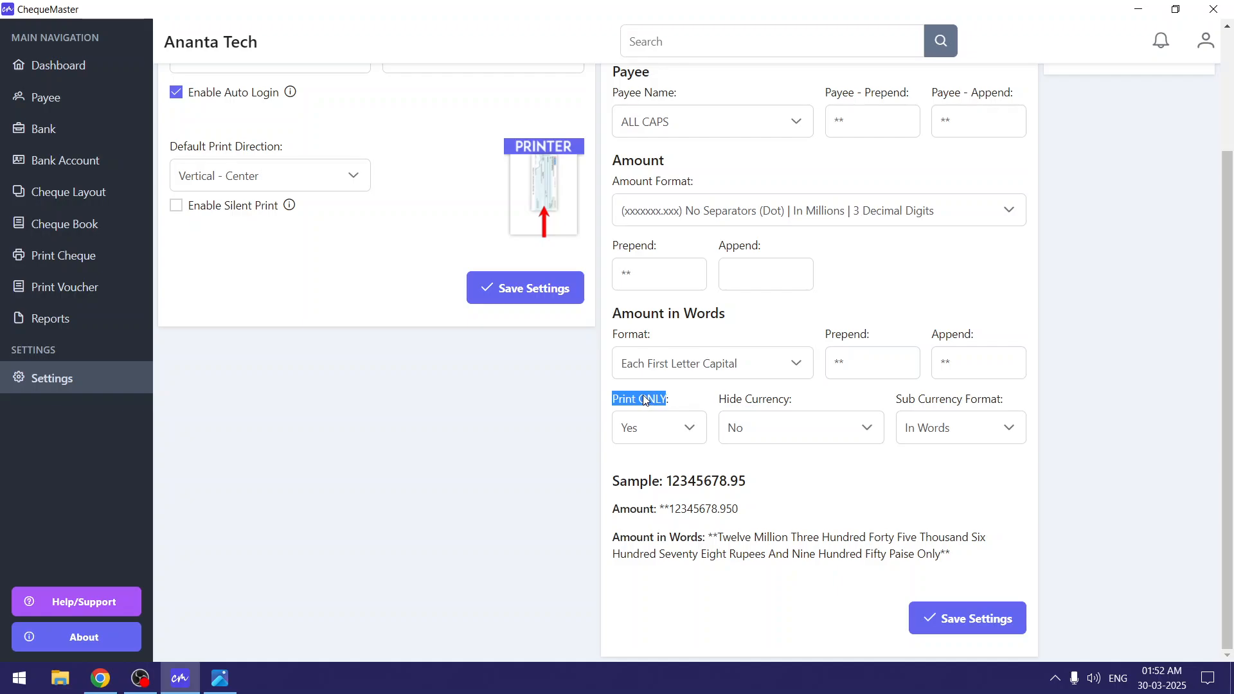
pyautogui.click(644, 400)
pyautogui.doubleClick(930, 555)
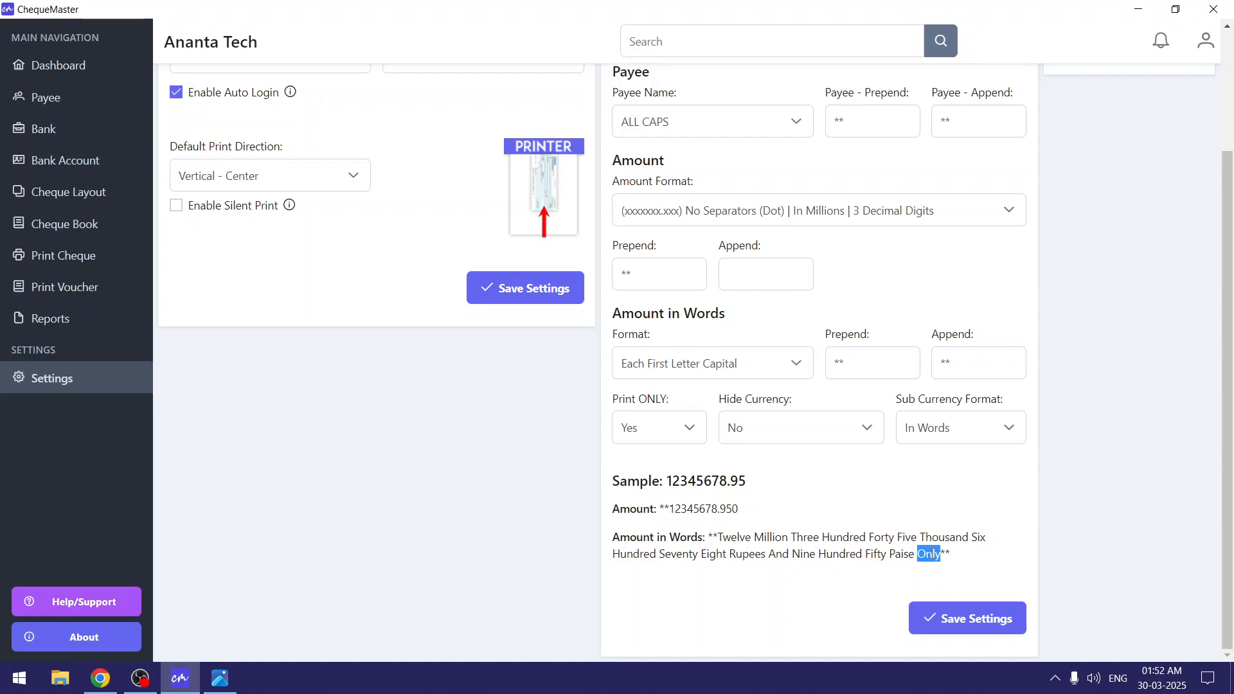
pyautogui.click(930, 554)
pyautogui.doubleClick(929, 555)
pyautogui.click(929, 555)
# Try Print ONLY as No, check the sample and the English cheque PDF in Chrome, and restore Yes in ChequeMaster.
pyautogui.click(684, 428)
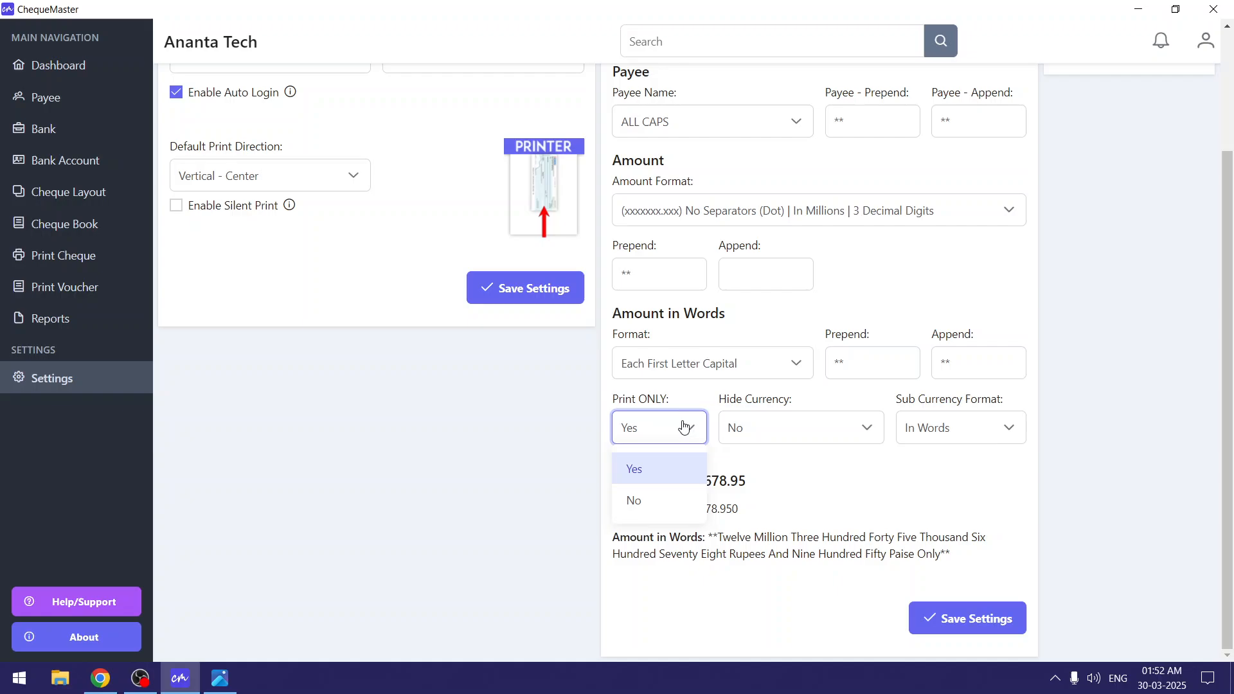
pyautogui.click(677, 503)
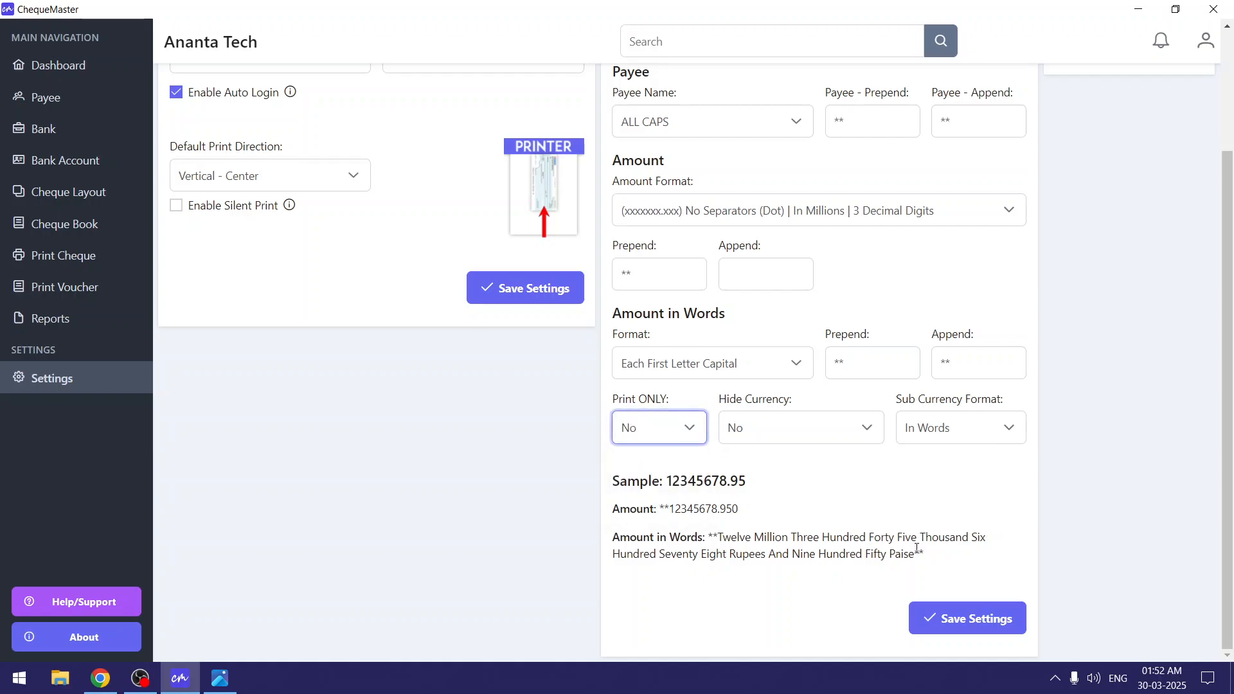
pyautogui.moveTo(913, 554); pyautogui.dragTo(954, 555)
pyautogui.click(100, 679)
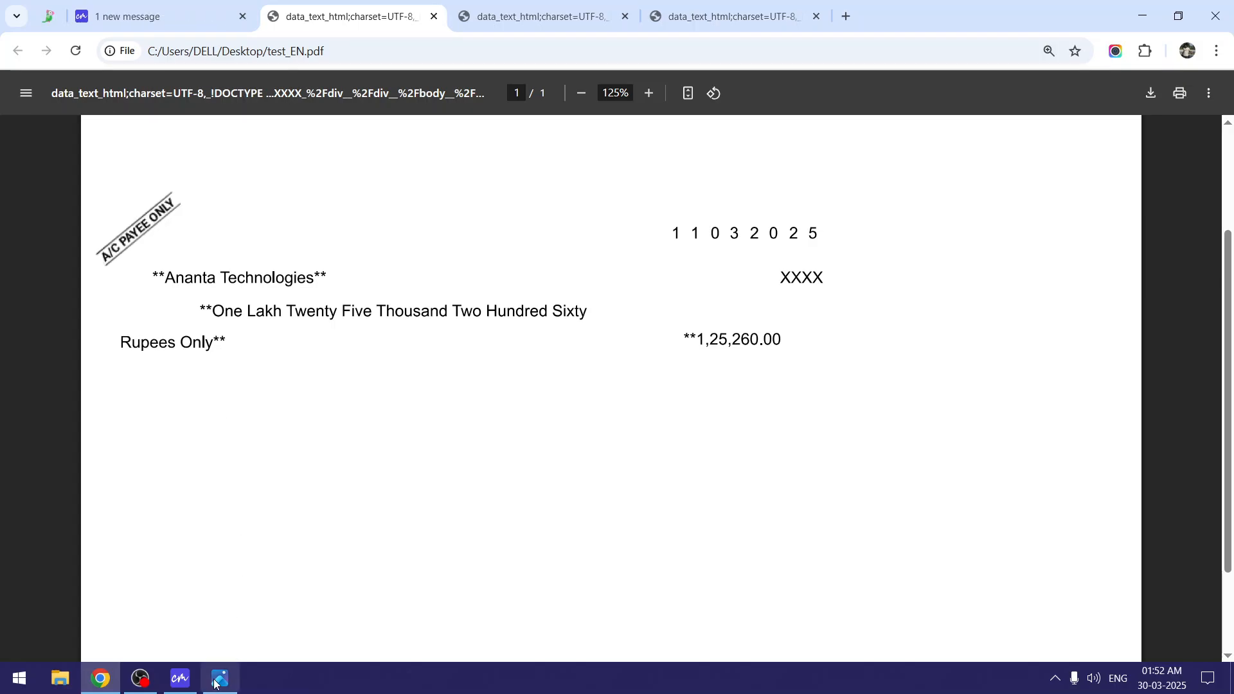
pyautogui.click(180, 678)
pyautogui.click(659, 439)
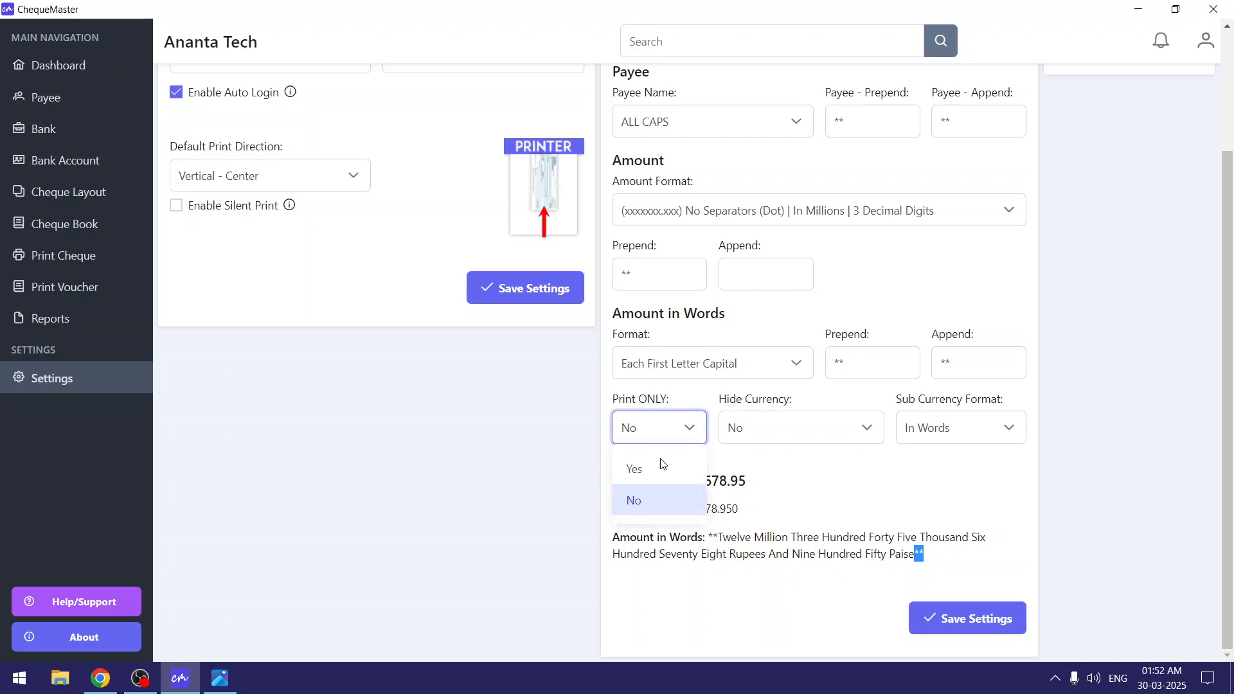
pyautogui.click(662, 469)
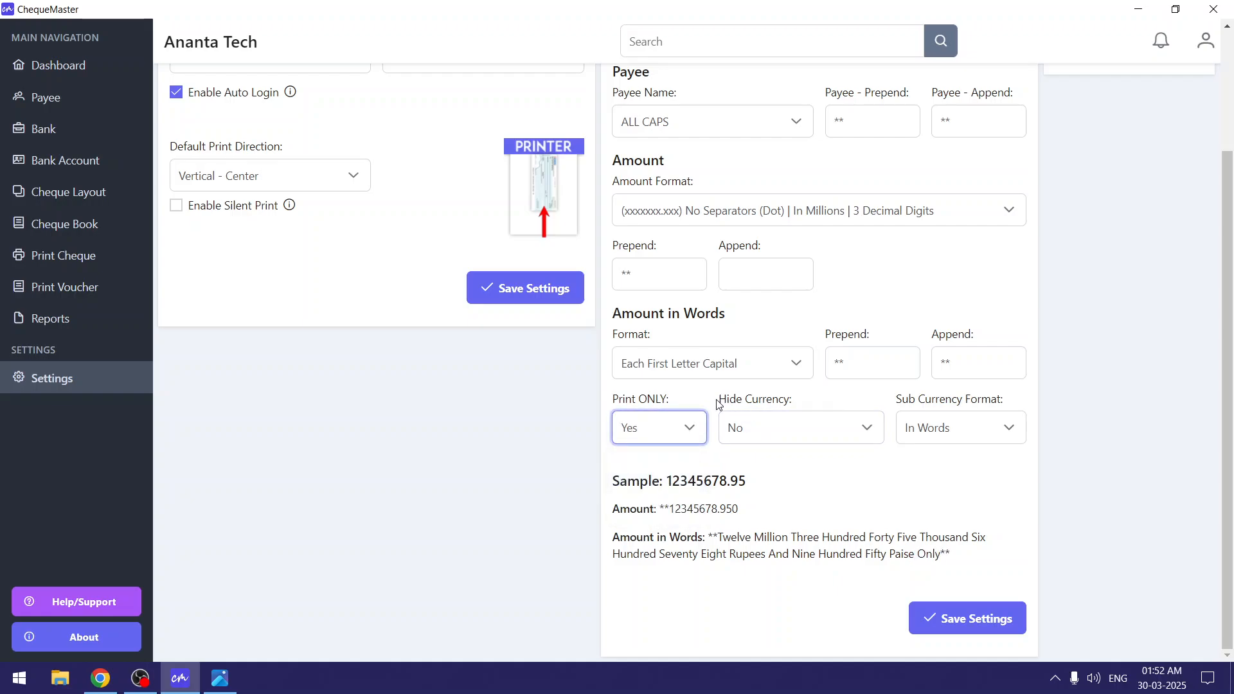
# Examine the Hide Currency option against the words "Rupees", "And" and "Paise" in the Amount in Words sample.
pyautogui.moveTo(716, 399); pyautogui.dragTo(826, 401)
pyautogui.click(826, 400)
pyautogui.moveTo(747, 402); pyautogui.dragTo(816, 400)
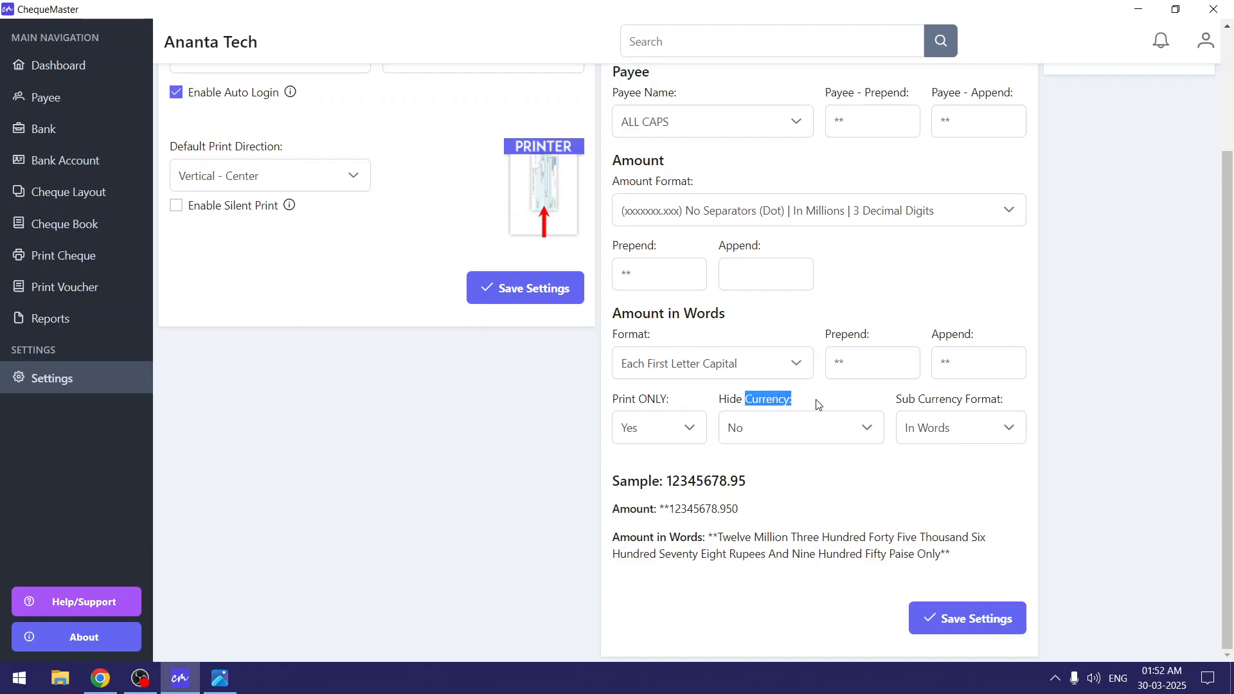
pyautogui.click(817, 404)
pyautogui.doubleClick(748, 555)
pyautogui.doubleClick(903, 555)
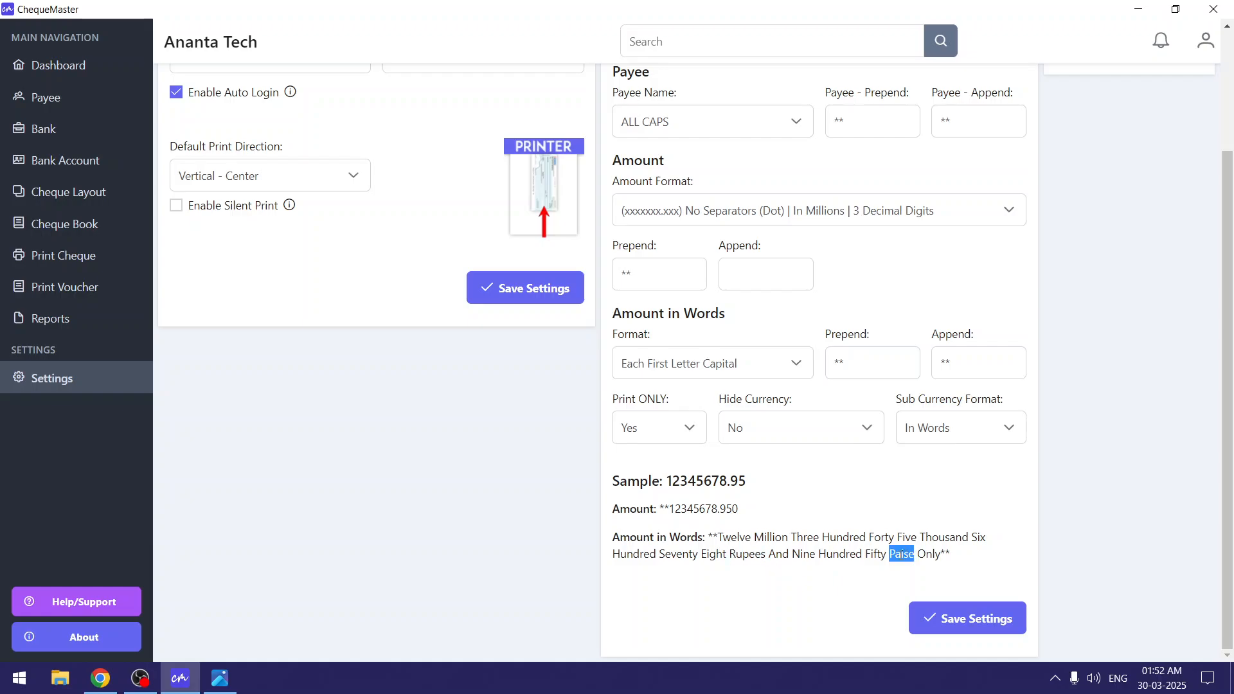
pyautogui.doubleClick(743, 554)
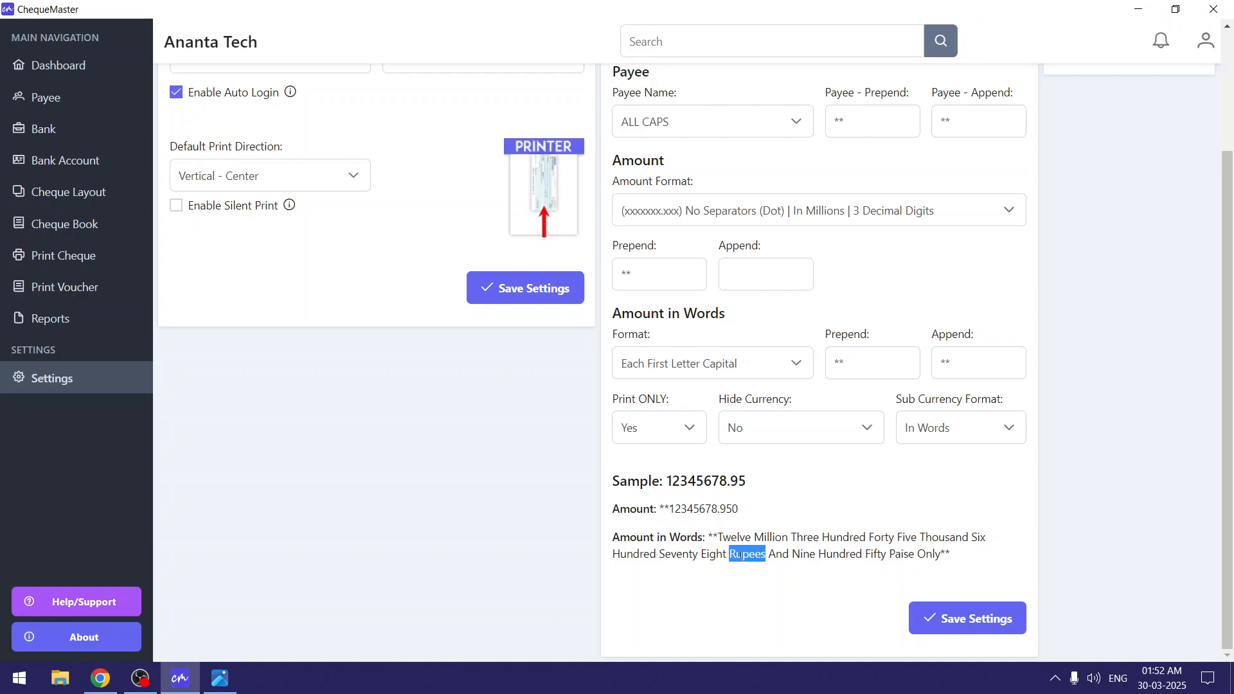
pyautogui.doubleClick(900, 555)
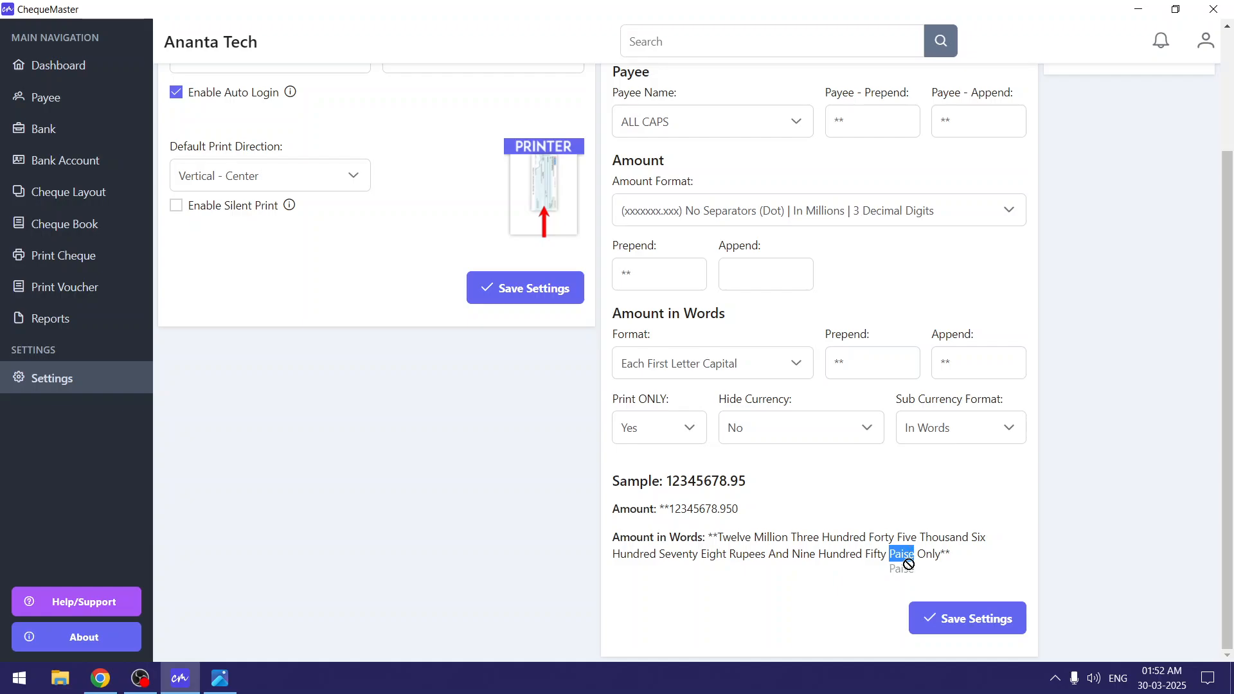
pyautogui.click(908, 552)
pyautogui.moveTo(744, 555); pyautogui.dragTo(915, 549)
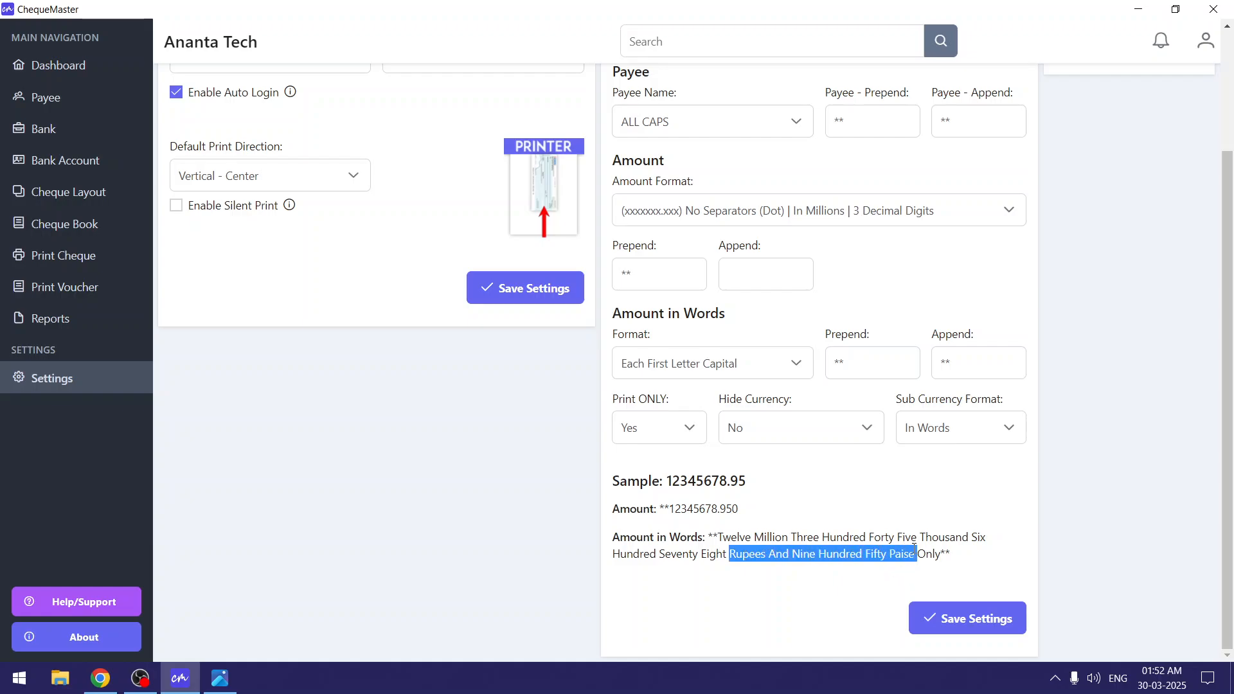
pyautogui.doubleClick(785, 553)
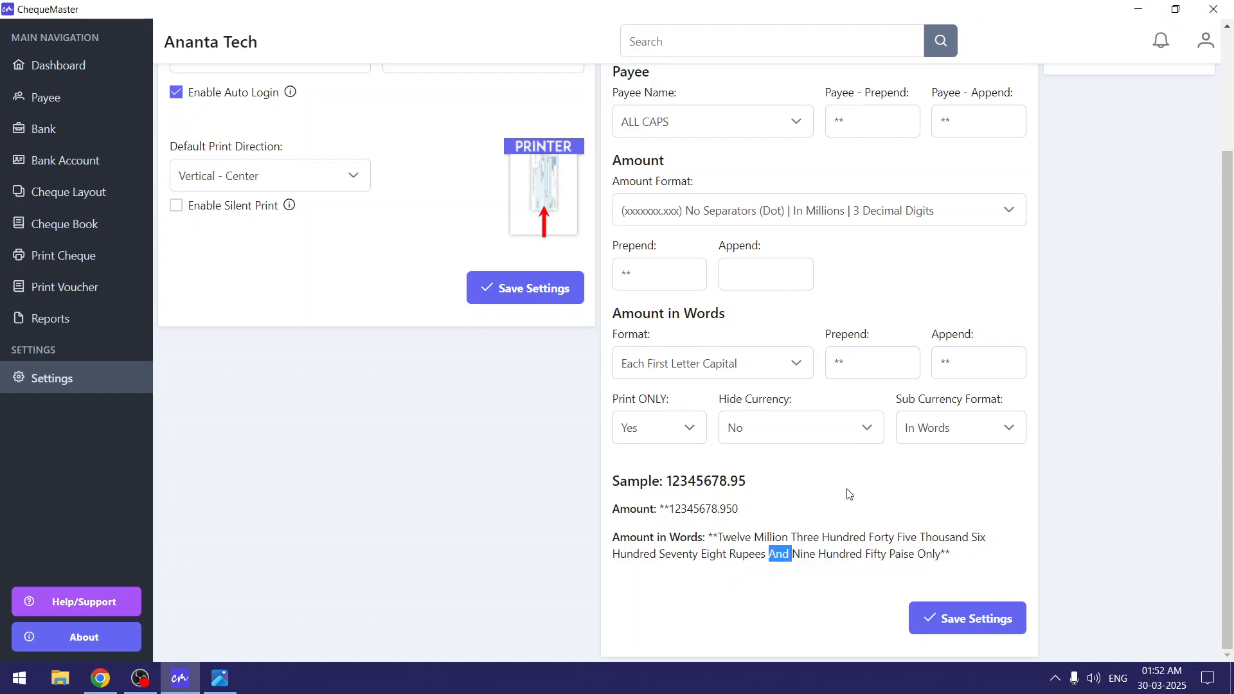
# Set Hide Currency to Yes and check the Amount in Words sample.
pyautogui.click(836, 434)
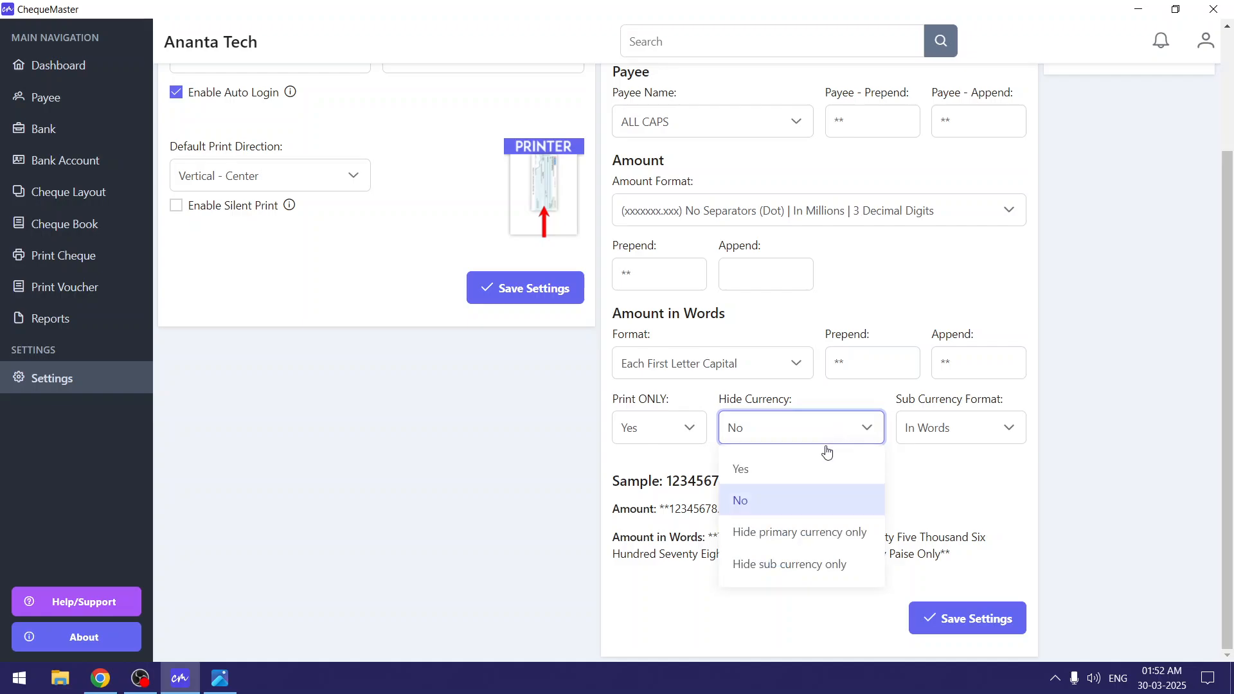
pyautogui.click(769, 476)
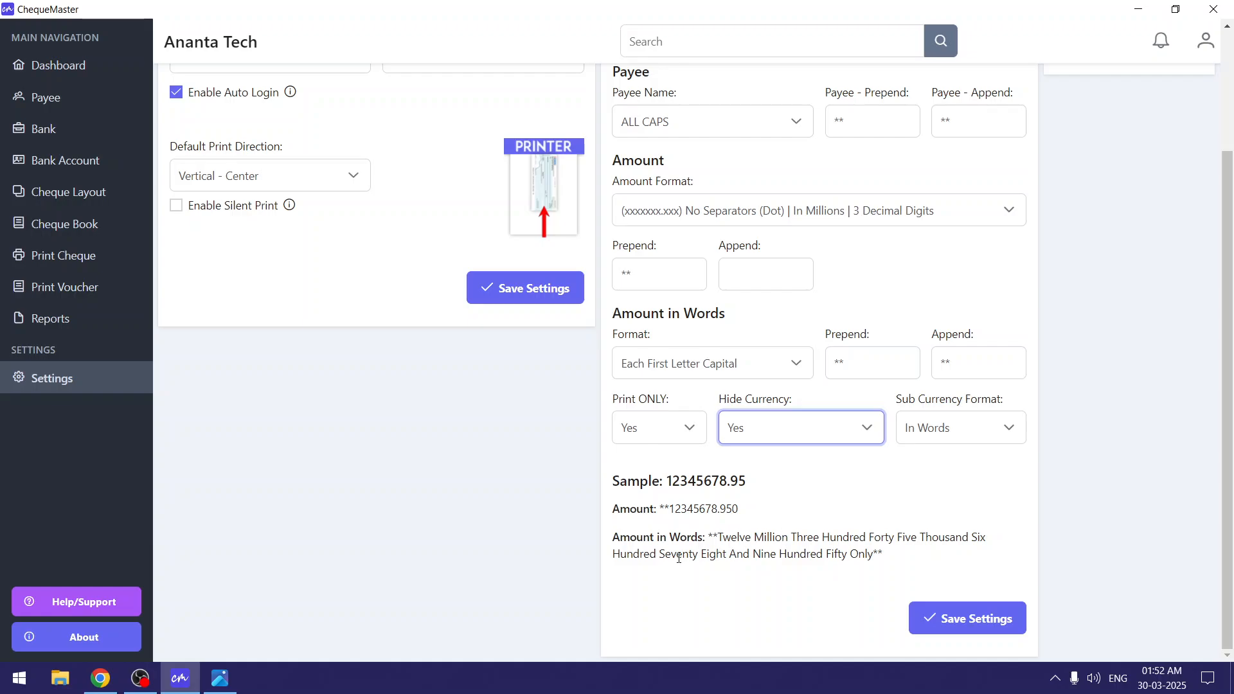
pyautogui.moveTo(677, 554); pyautogui.dragTo(898, 563)
pyautogui.click(899, 563)
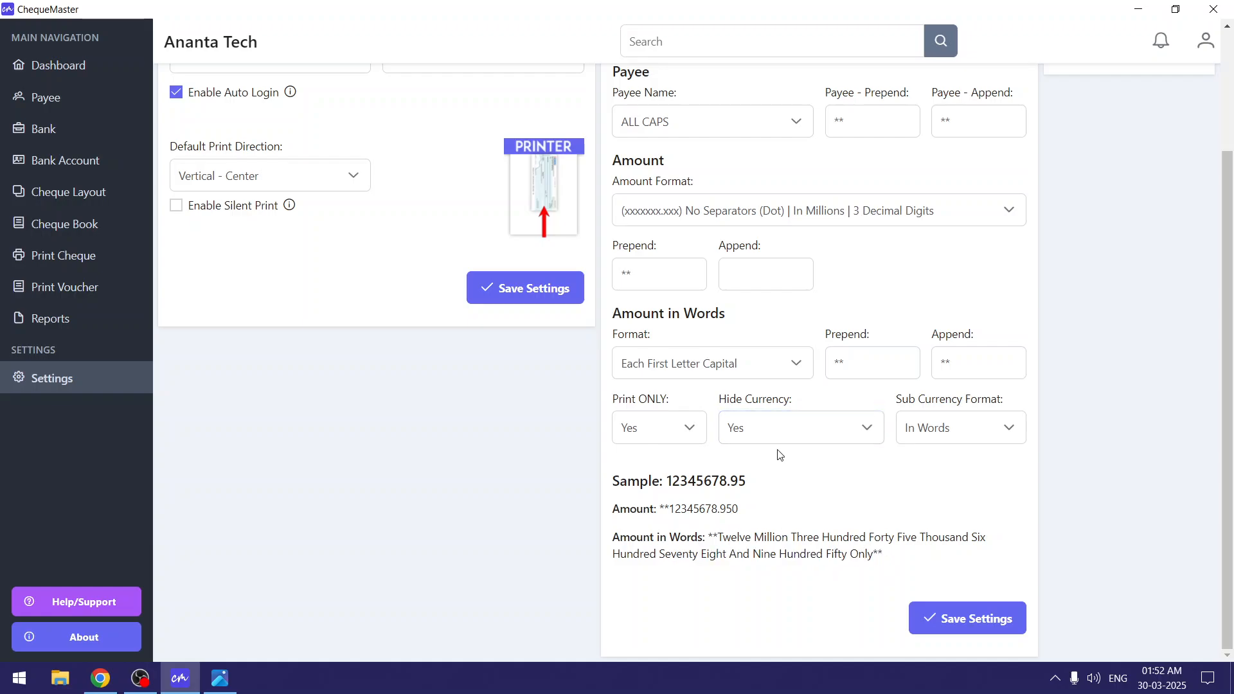
pyautogui.moveTo(686, 559); pyautogui.dragTo(937, 557)
pyautogui.click(940, 557)
# Set Hide Currency to "Hide primary currency only" and check the currency wording in the Amount in Words sample.
pyautogui.click(854, 431)
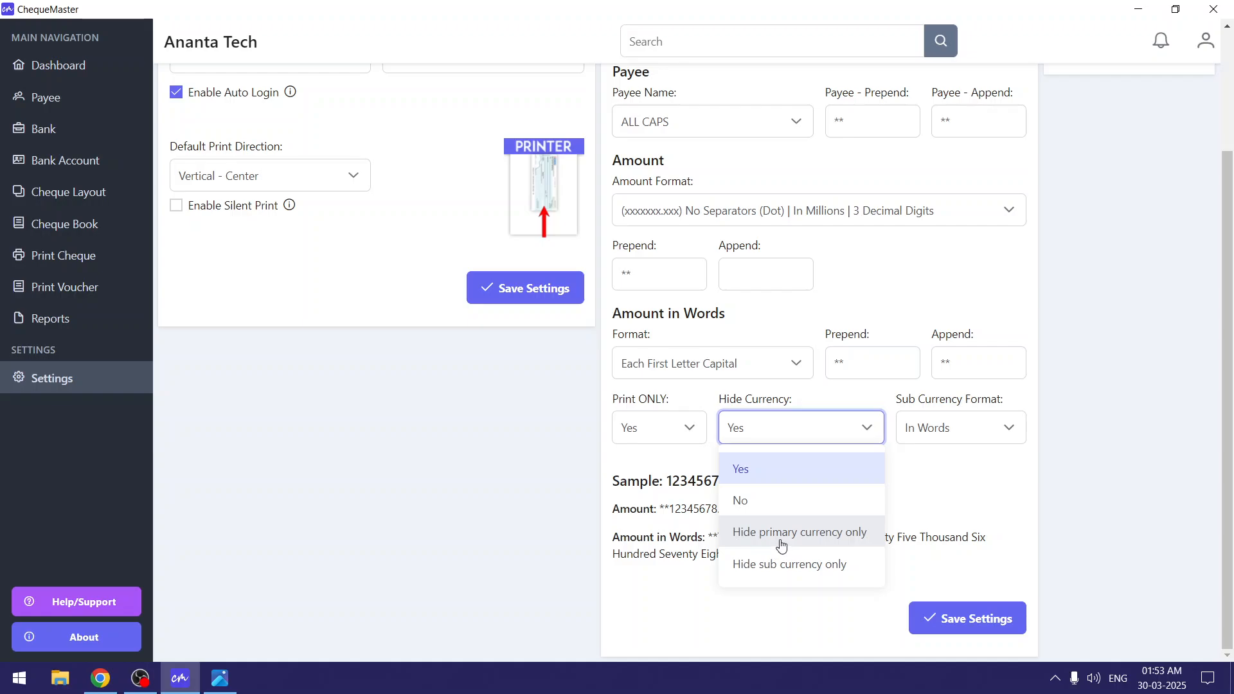
pyautogui.click(842, 542)
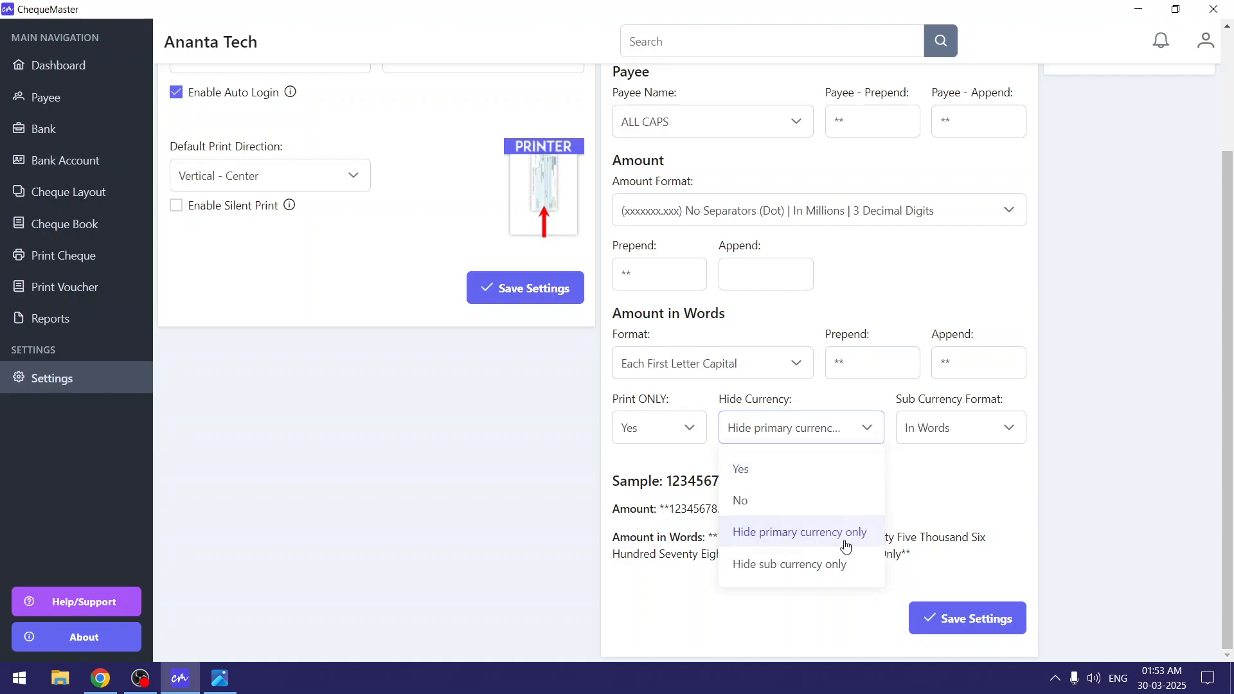
pyautogui.moveTo(716, 554); pyautogui.dragTo(842, 556)
pyautogui.moveTo(693, 554); pyautogui.dragTo(871, 554)
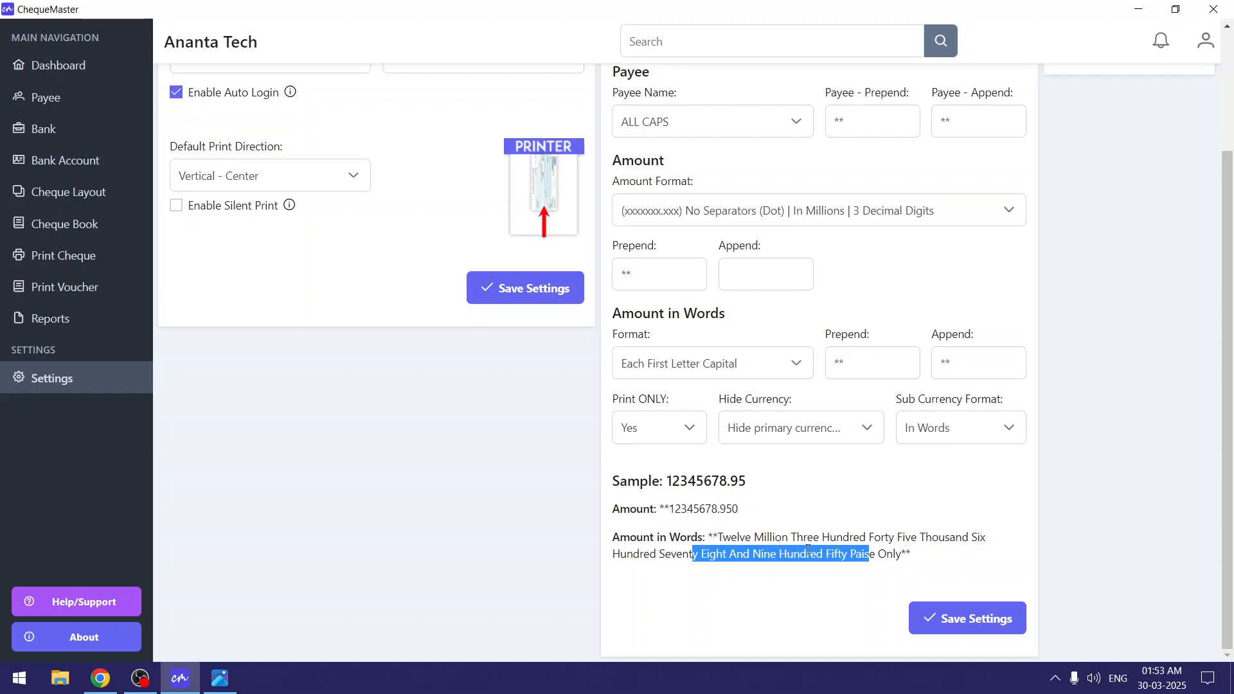
# Set Hide Currency to "Hide sub currency only" and check the currency wording in the Amount in Words sample.
pyautogui.click(812, 430)
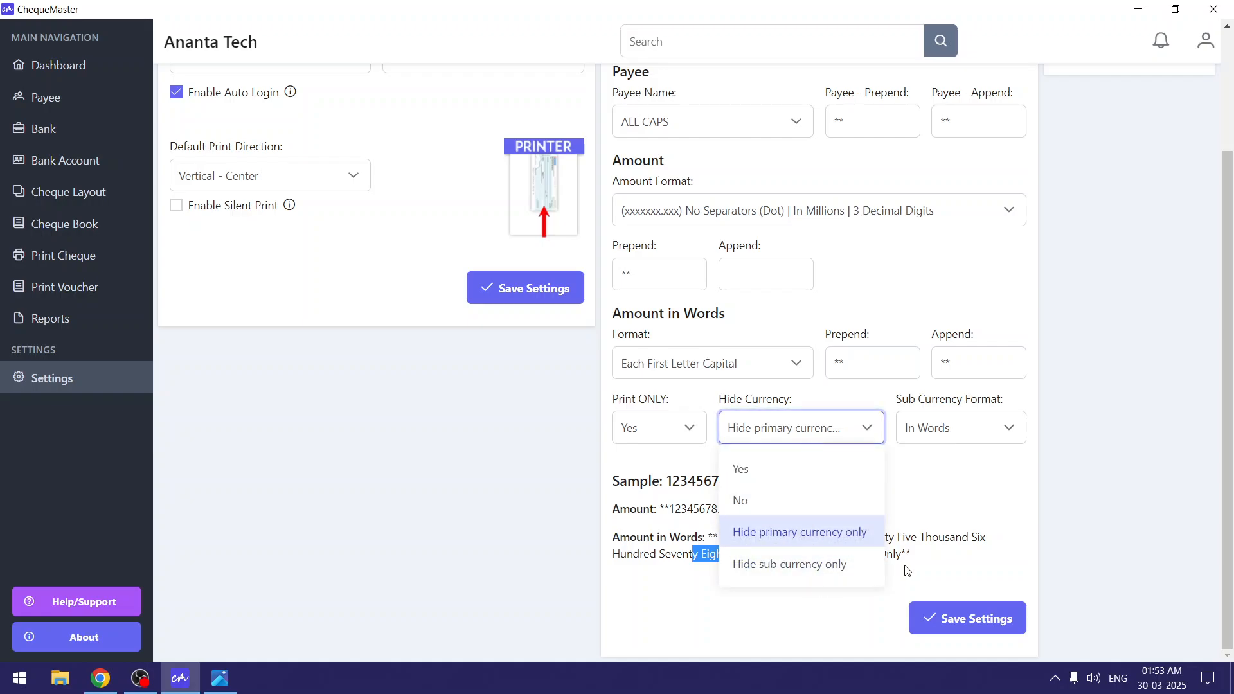
pyautogui.click(843, 571)
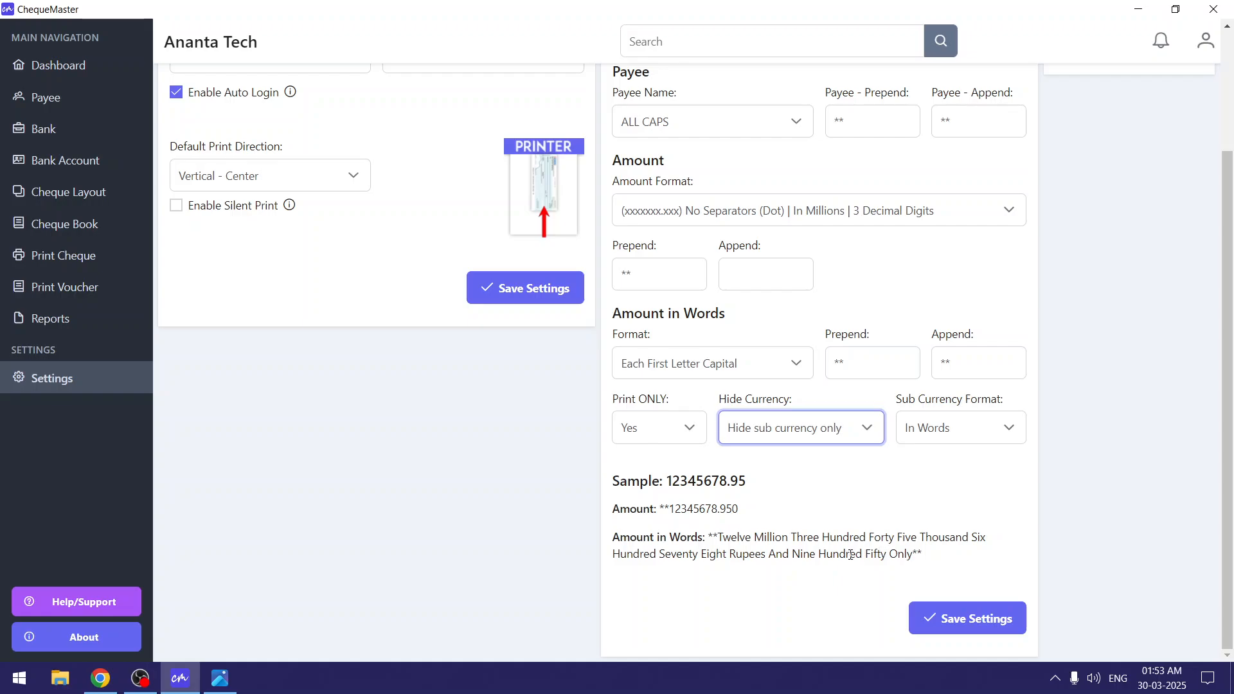
pyautogui.moveTo(851, 554); pyautogui.dragTo(883, 556)
pyautogui.doubleClick(749, 553)
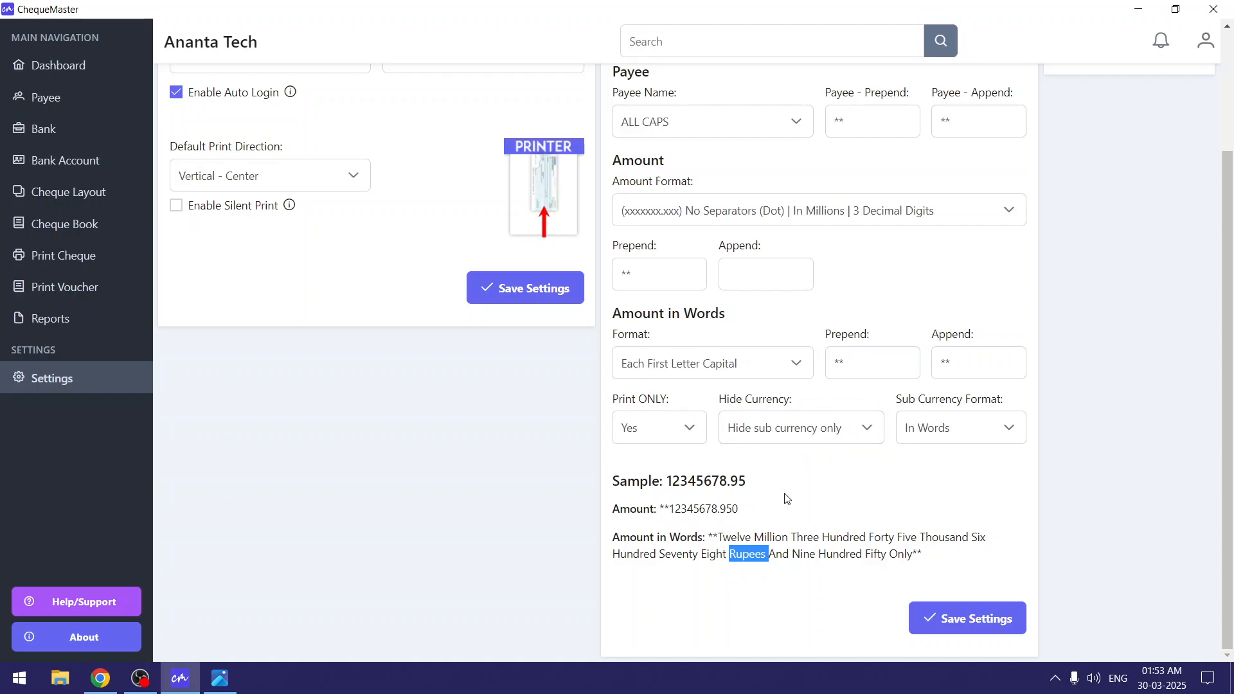
pyautogui.click(796, 430)
pyautogui.click(783, 439)
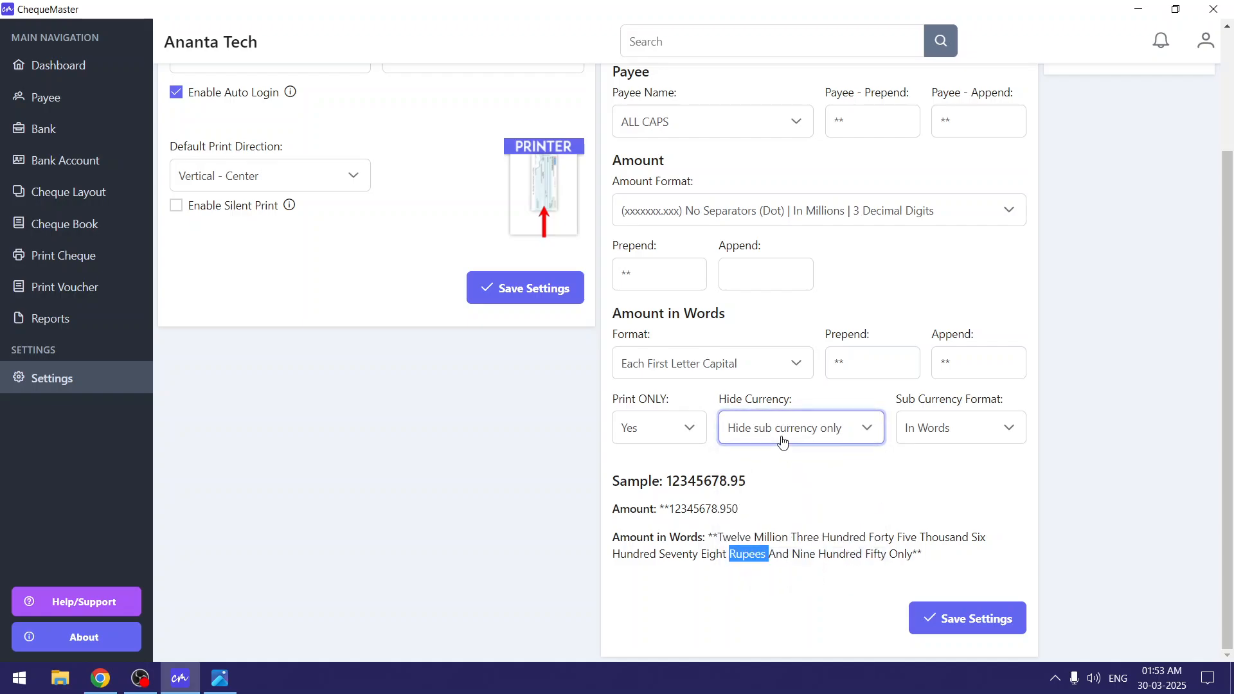
pyautogui.click(926, 459)
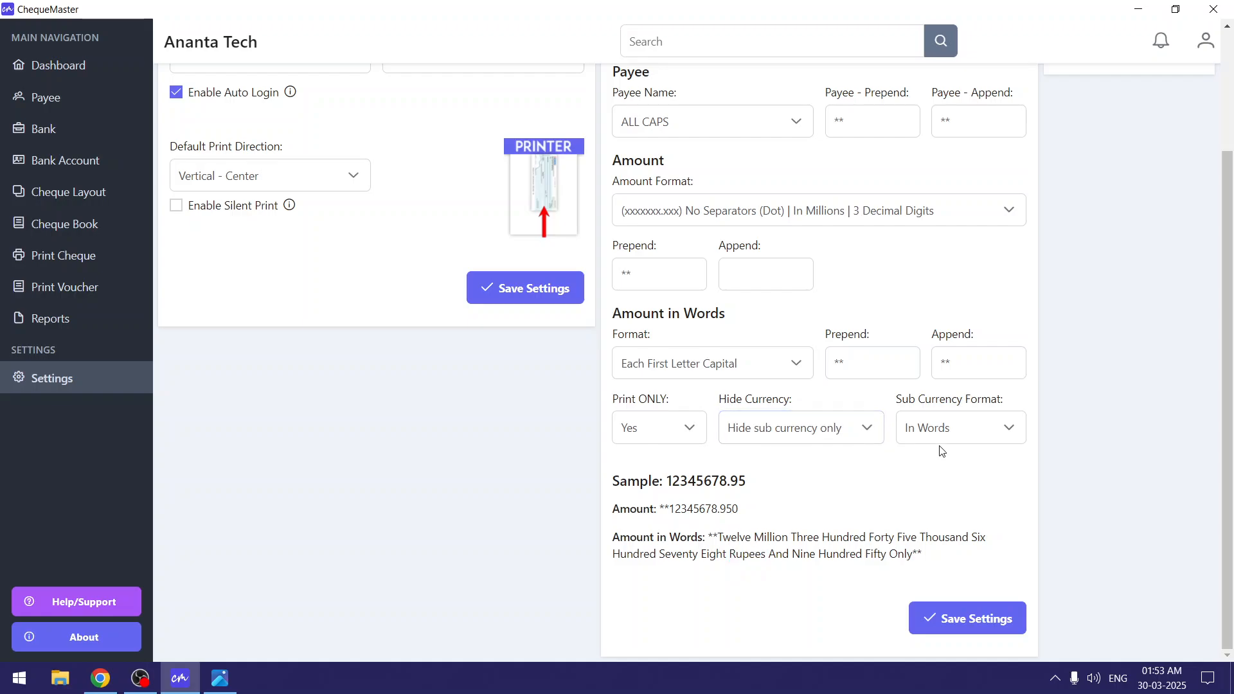
# Set the Sub Currency Format to XX/100 and check the fraction in the Amount in Words sample.
pyautogui.moveTo(925, 412); pyautogui.dragTo(994, 408)
pyautogui.click(981, 406)
pyautogui.moveTo(721, 509); pyautogui.dragTo(780, 508)
pyautogui.click(781, 509)
pyautogui.click(937, 430)
pyautogui.click(939, 499)
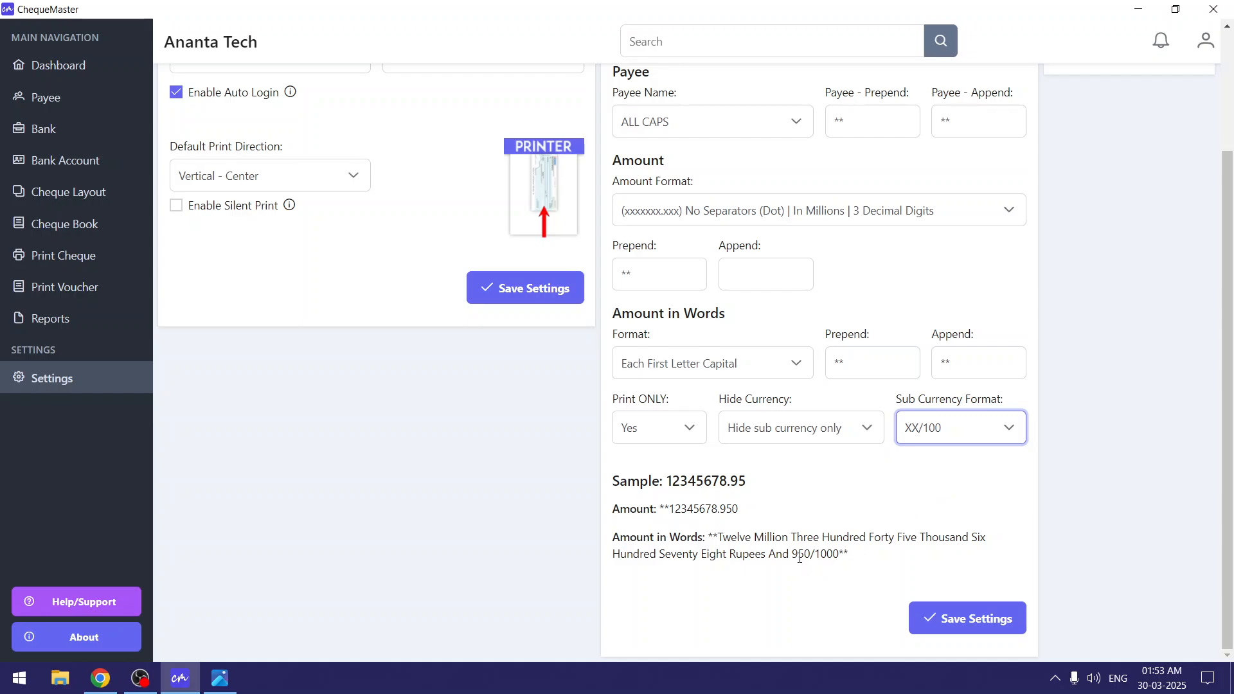
pyautogui.moveTo(793, 552); pyautogui.dragTo(852, 555)
pyautogui.click(852, 556)
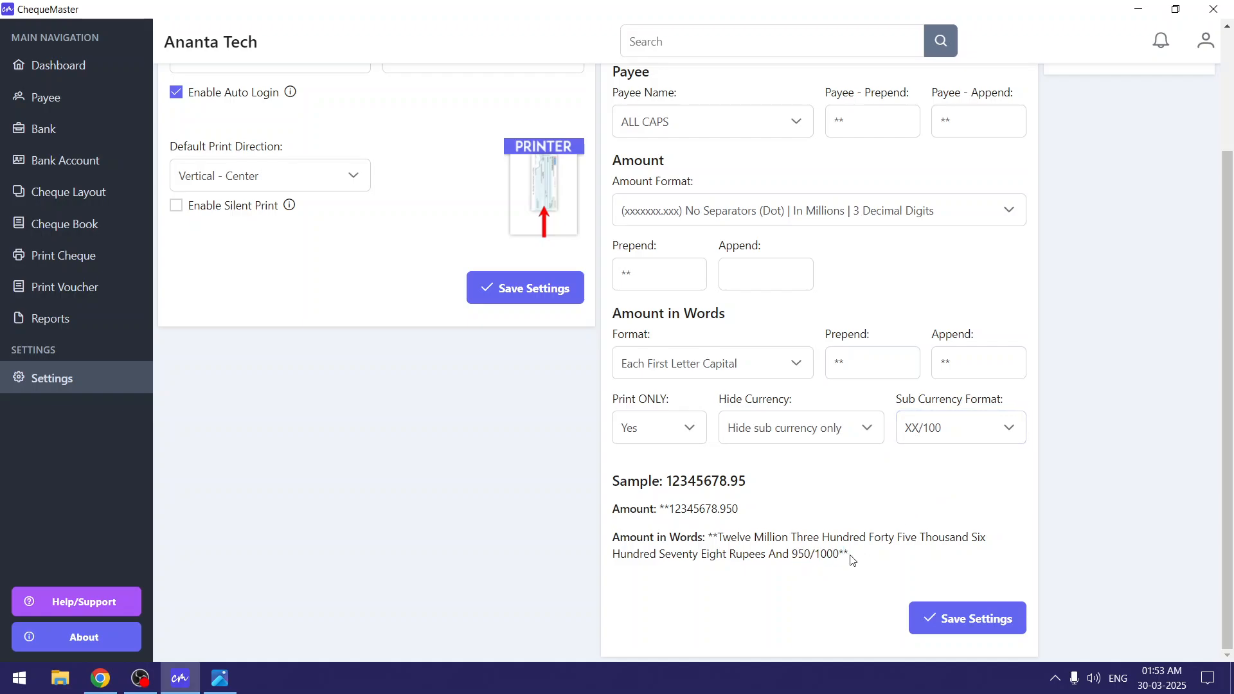
# Set the Amount Format to (x,xxx,xxx.xx) With Separators (Comma-Dot) | In Millions | 2 Decimal Digits, and check the decimals in both samples.
pyautogui.click(851, 217)
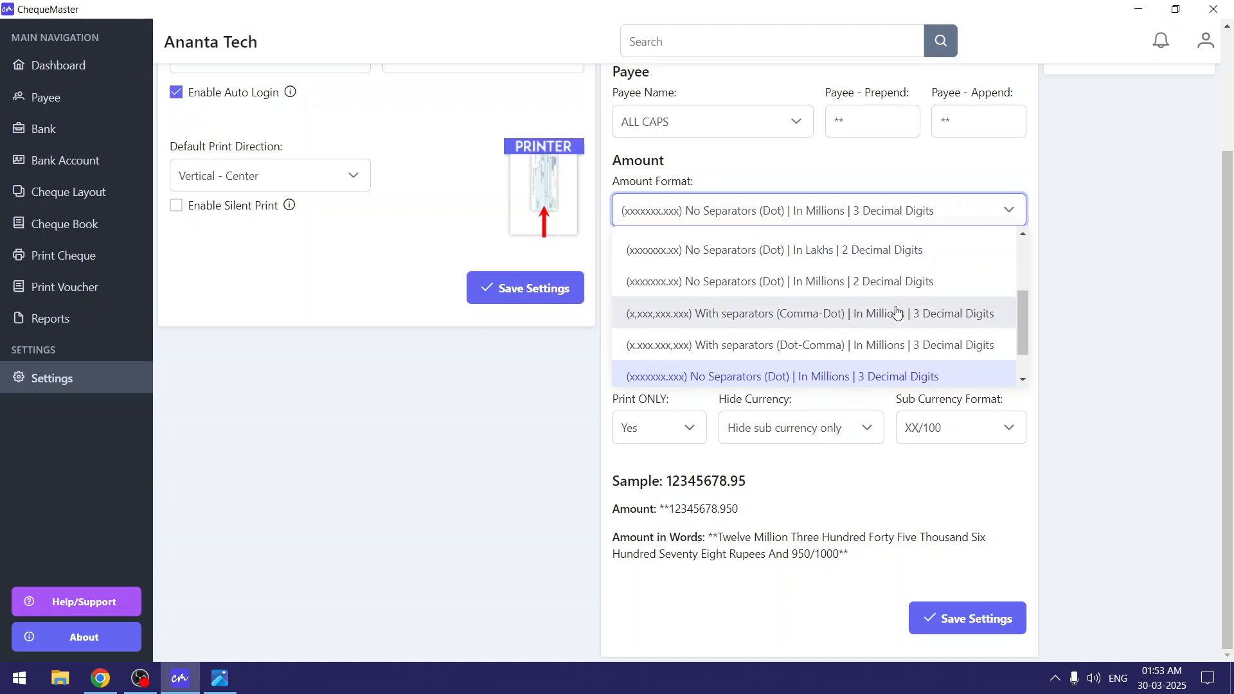
pyautogui.scroll(-1, 899, 302)
pyautogui.click(902, 284)
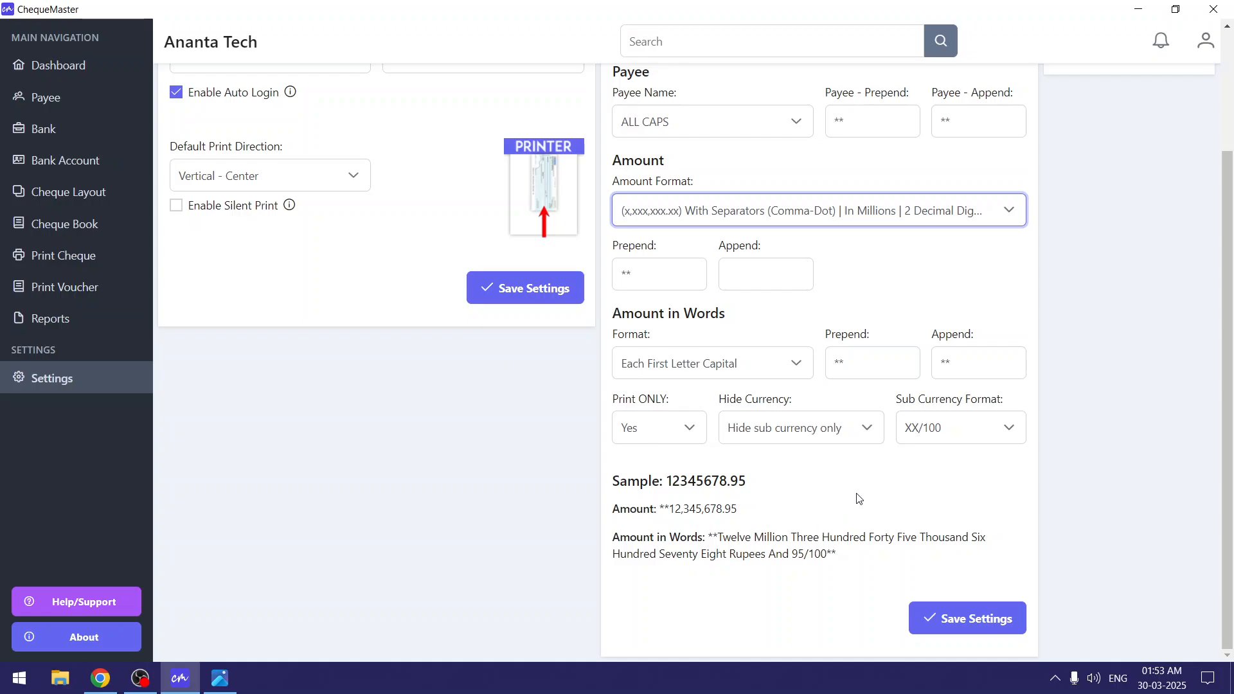
pyautogui.doubleClick(729, 509)
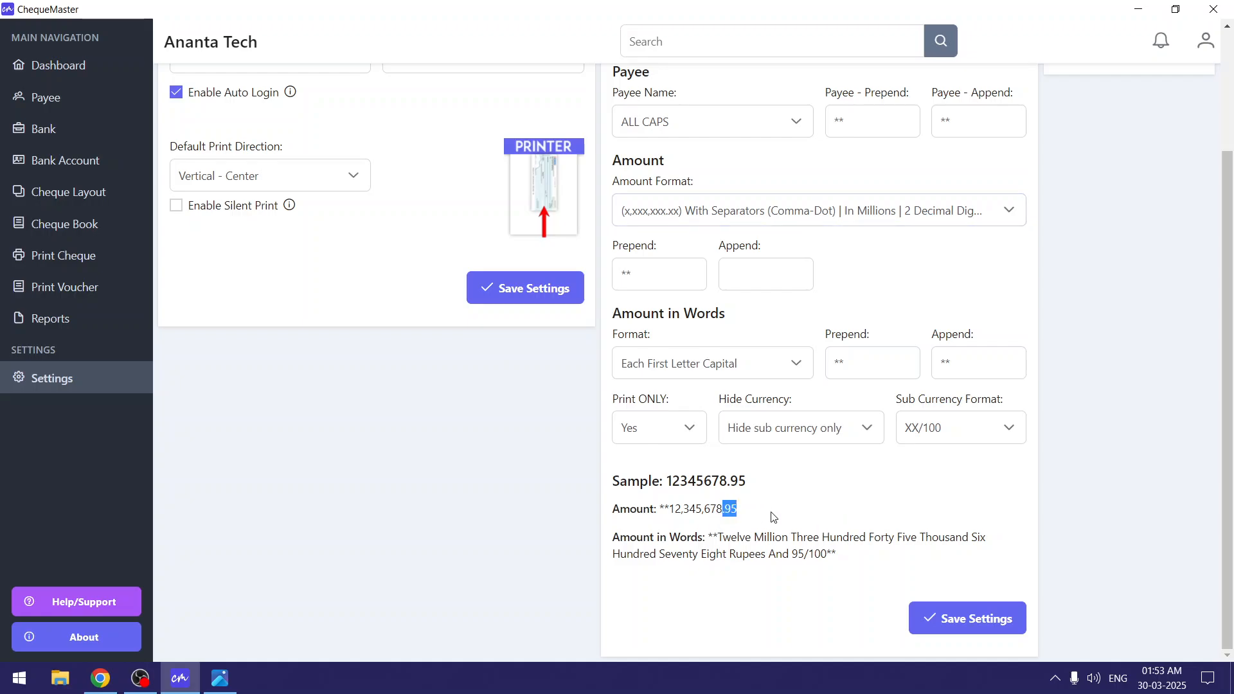
pyautogui.doubleClick(779, 554)
pyautogui.moveTo(779, 554); pyautogui.dragTo(617, 537)
pyautogui.moveTo(792, 554)
pyautogui.mouseDown()
pyautogui.moveTo(846, 559)
pyautogui.moveTo(792, 555)
pyautogui.mouseUp()
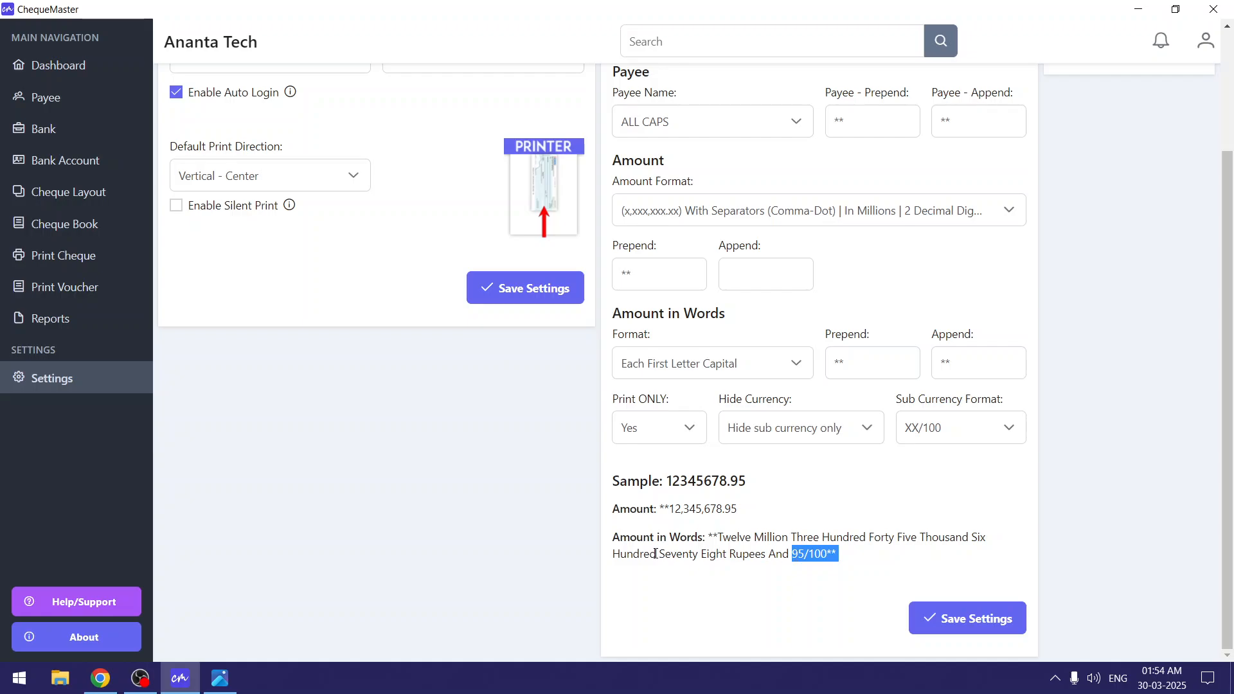
pyautogui.moveTo(613, 538); pyautogui.dragTo(702, 540)
pyautogui.moveTo(793, 553); pyautogui.dragTo(844, 558)
pyautogui.click(843, 558)
# Set the Sub Currency Format to In Words and save the Cheque Book Settings.
pyautogui.click(949, 431)
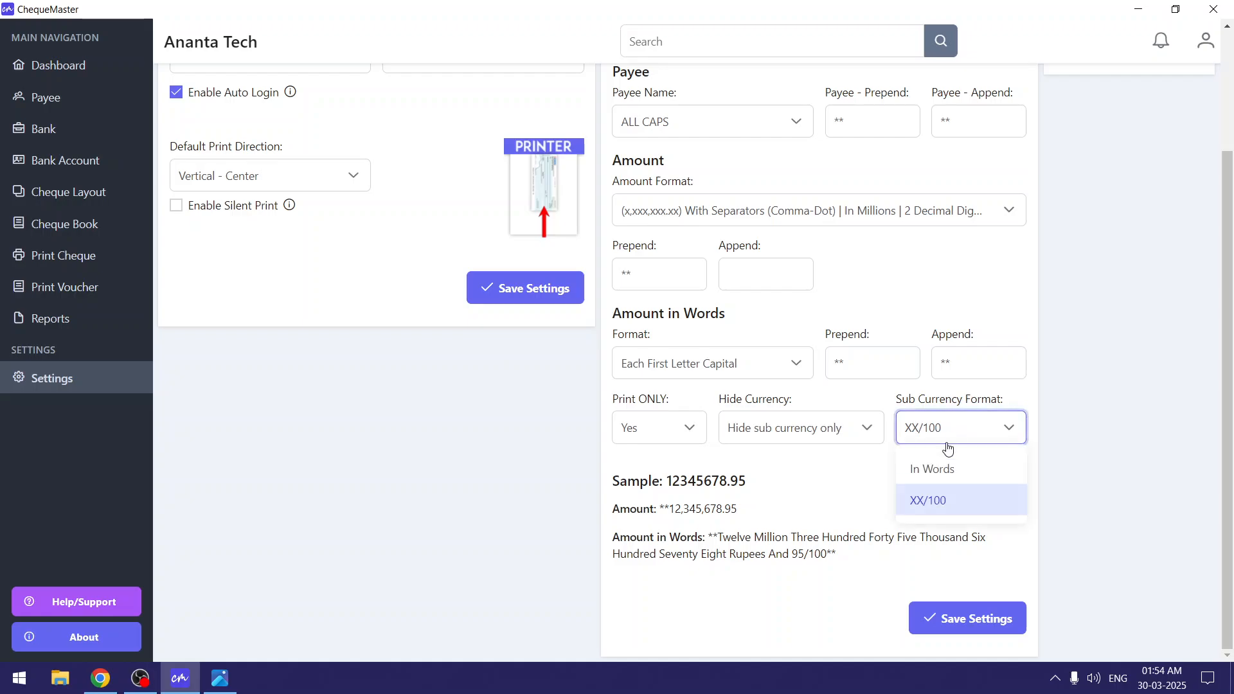
pyautogui.click(965, 470)
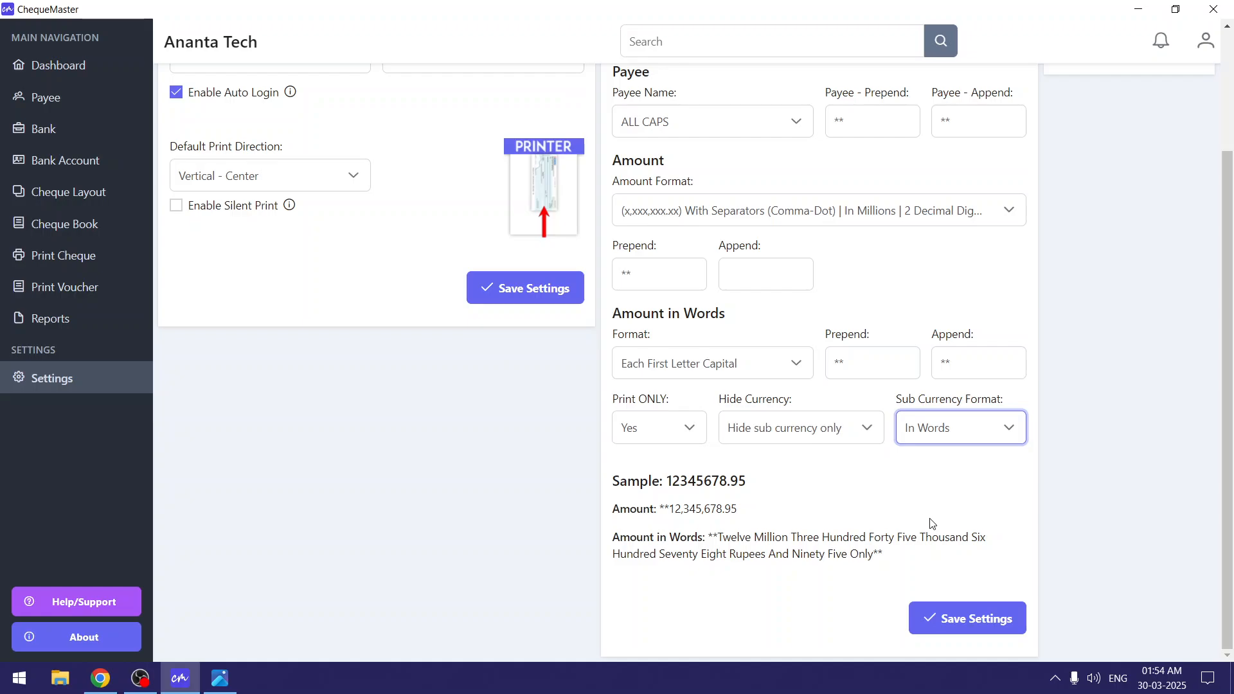
pyautogui.scroll(2, 880, 401)
pyautogui.scroll(-2, 880, 401)
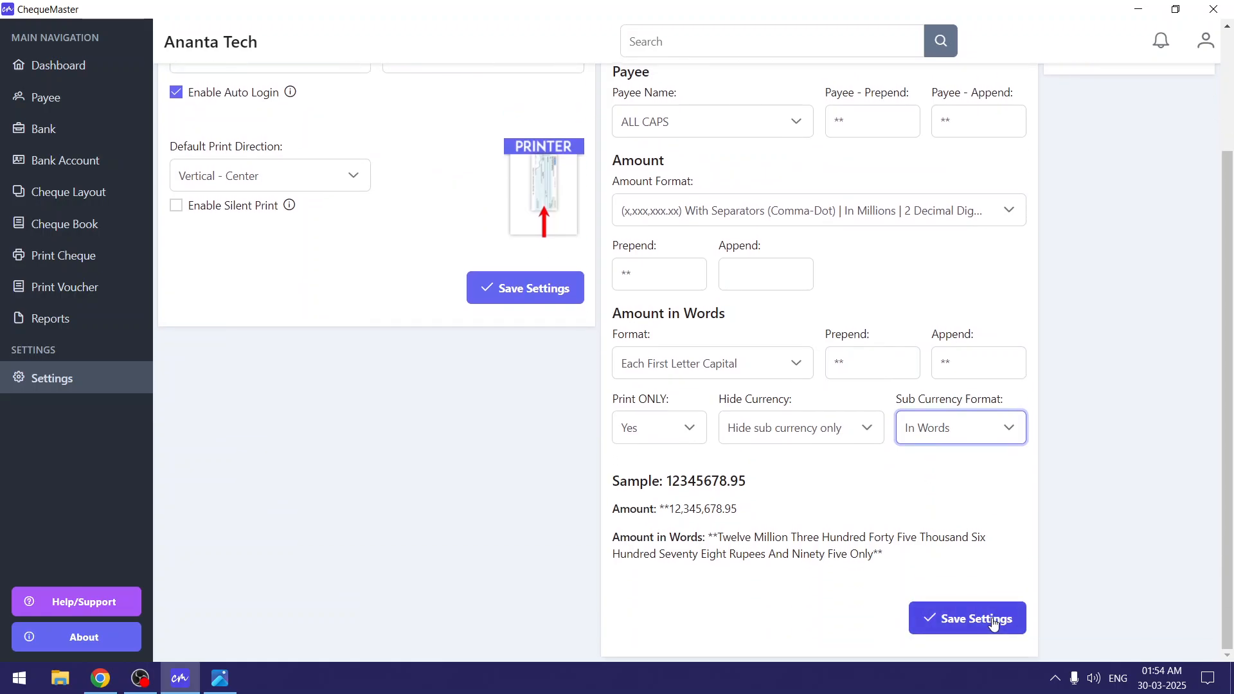
pyautogui.click(993, 621)
# Examine the Country and Currency details on the Settings page.
pyautogui.scroll(4, 969, 565)
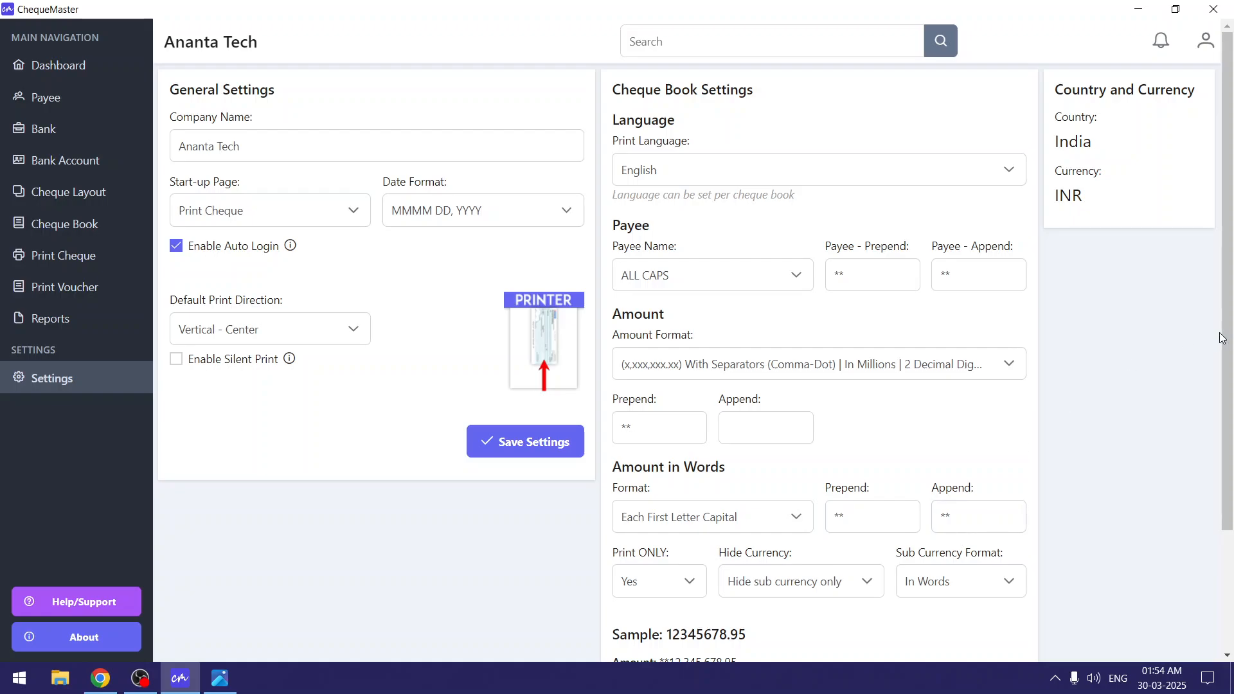
pyautogui.tripleClick(1087, 92)
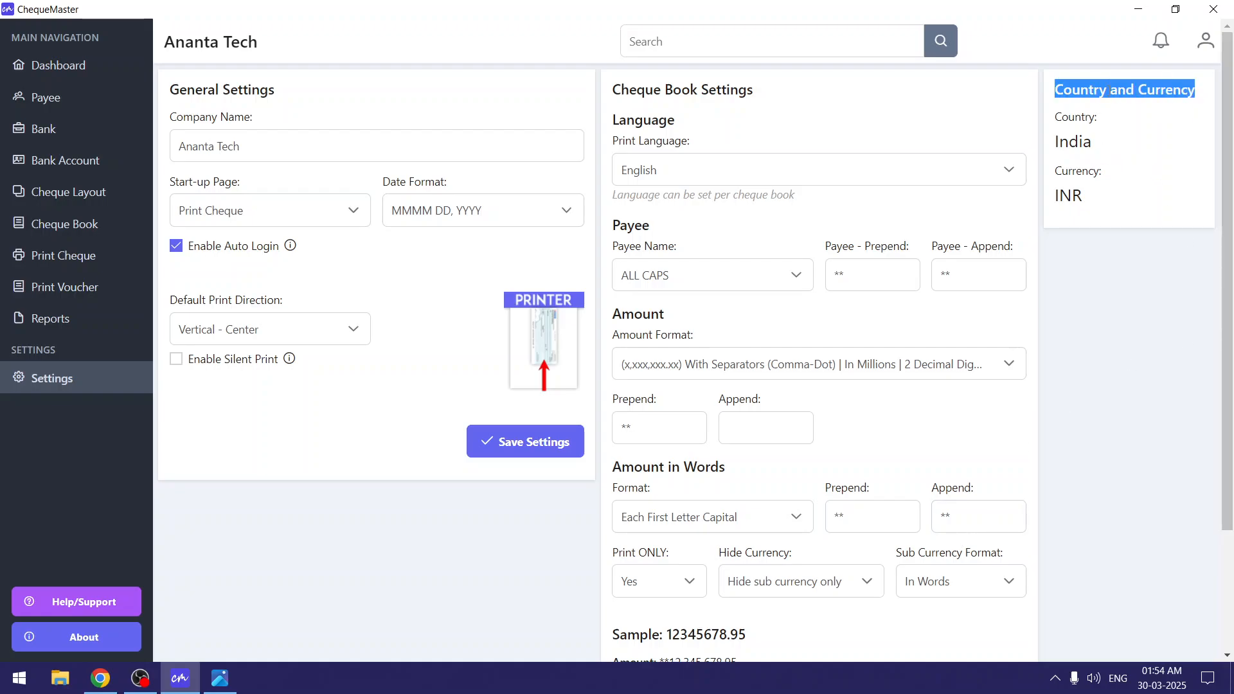
pyautogui.moveTo(1130, 91); pyautogui.dragTo(1130, 91)
pyautogui.moveTo(1112, 193)
pyautogui.mouseDown()
pyautogui.moveTo(1066, 101)
pyautogui.moveTo(1111, 93)
pyautogui.moveTo(1105, 145)
pyautogui.moveTo(1131, 202)
pyautogui.mouseUp()
pyautogui.click(1131, 203)
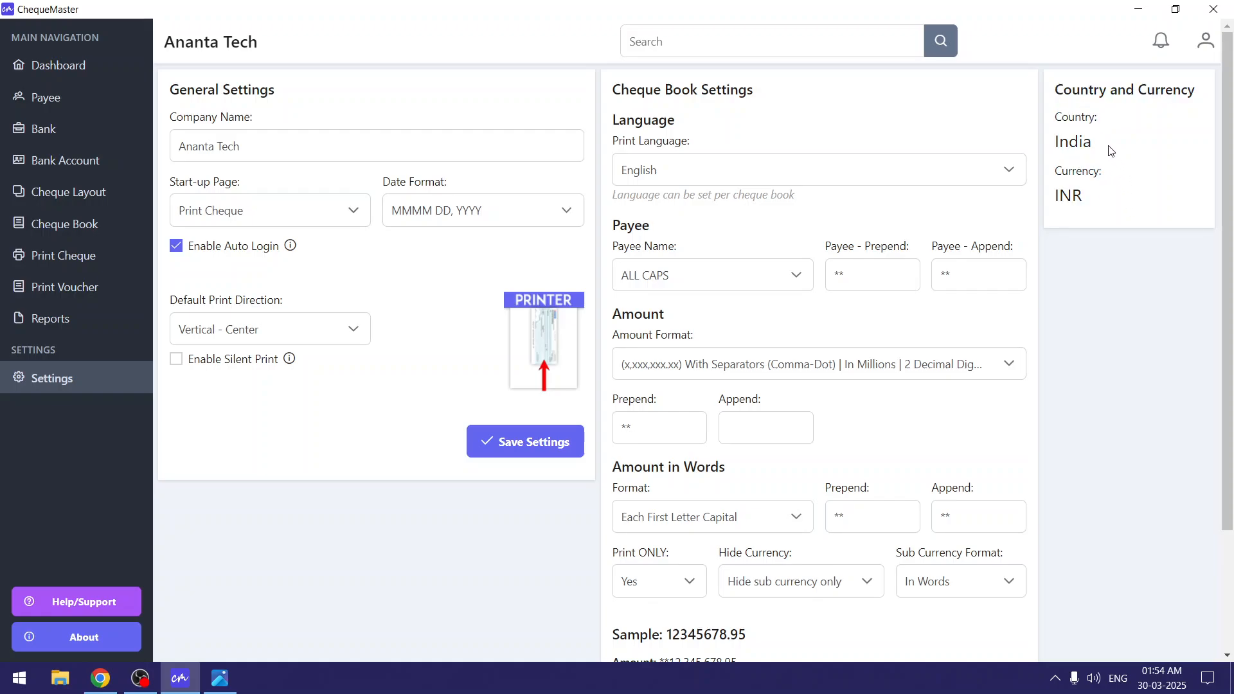
pyautogui.moveTo(1055, 93); pyautogui.dragTo(1118, 203)
pyautogui.click(1118, 204)
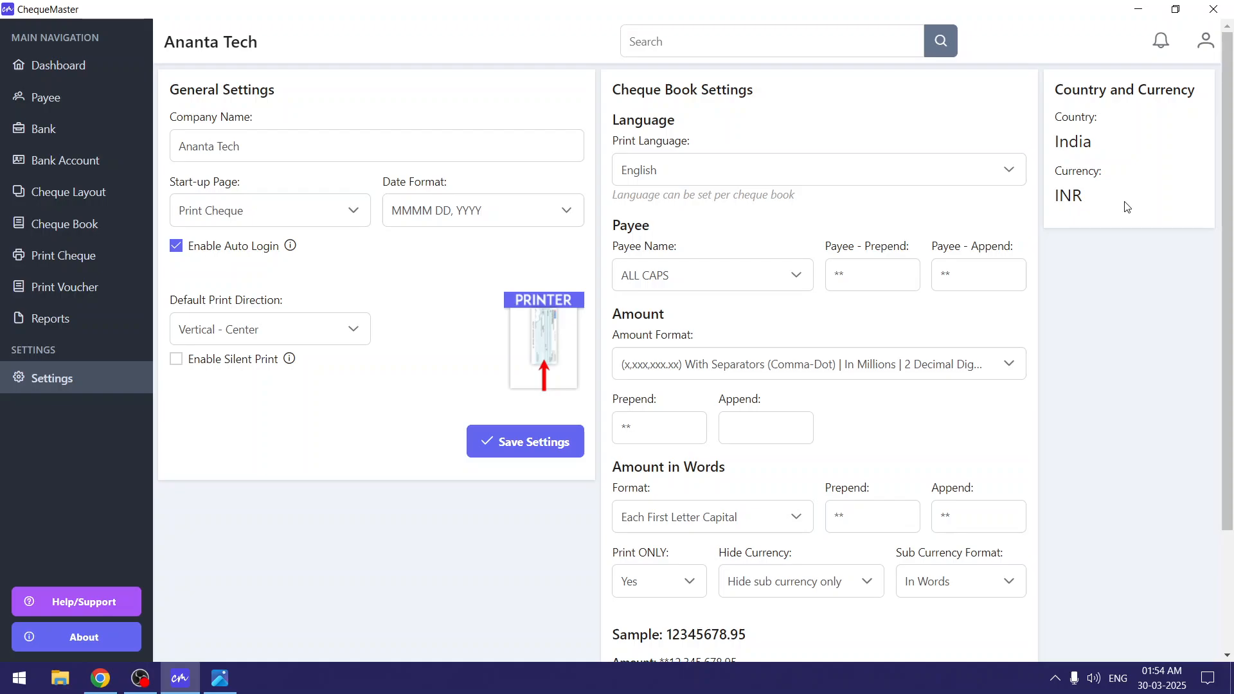